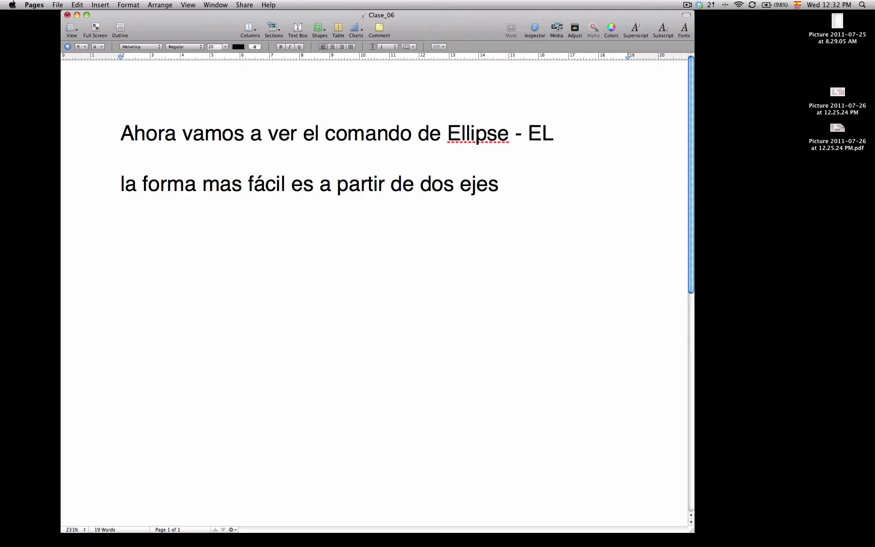
Step: Switch to AutoCAD and draw an ellipse with Ortho on, using a horizontal first axis and a vertical half-axis of about 6.1
{"action": "key", "text": "super+Tab"}
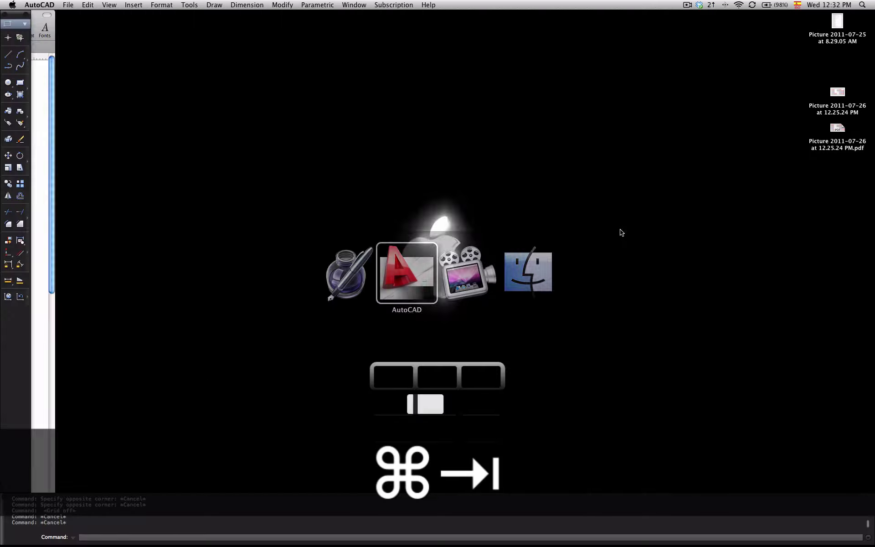
{"action": "key", "text": "Escape"}
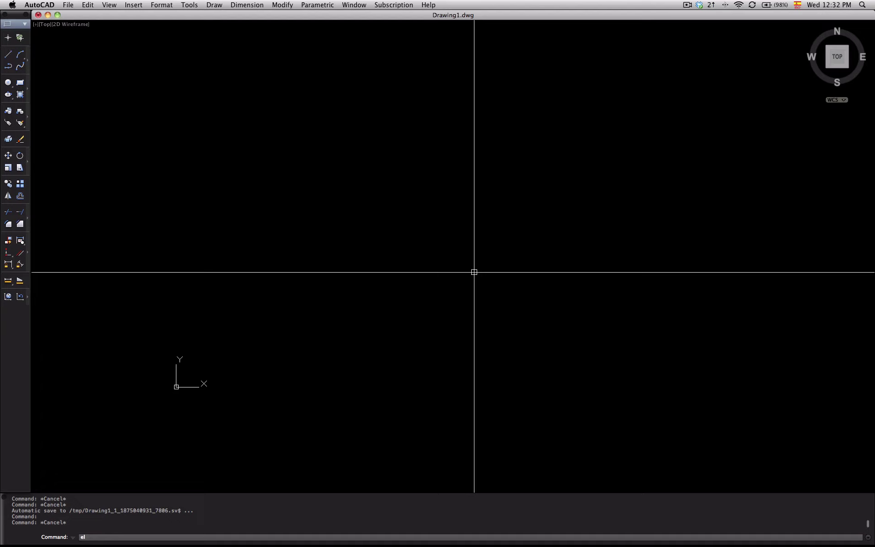
{"action": "type", "text": "el"}
{"action": "key", "text": "Return"}
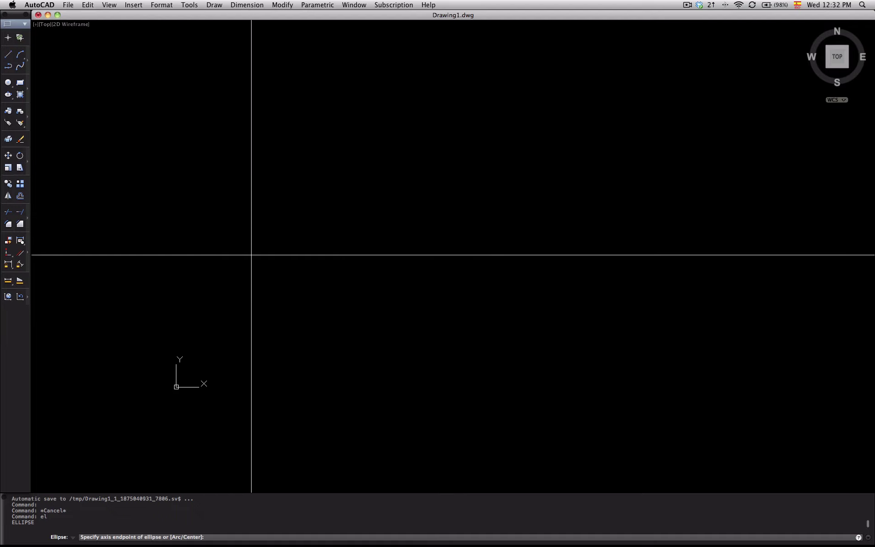
{"action": "left_click", "coordinate": [282, 247]}
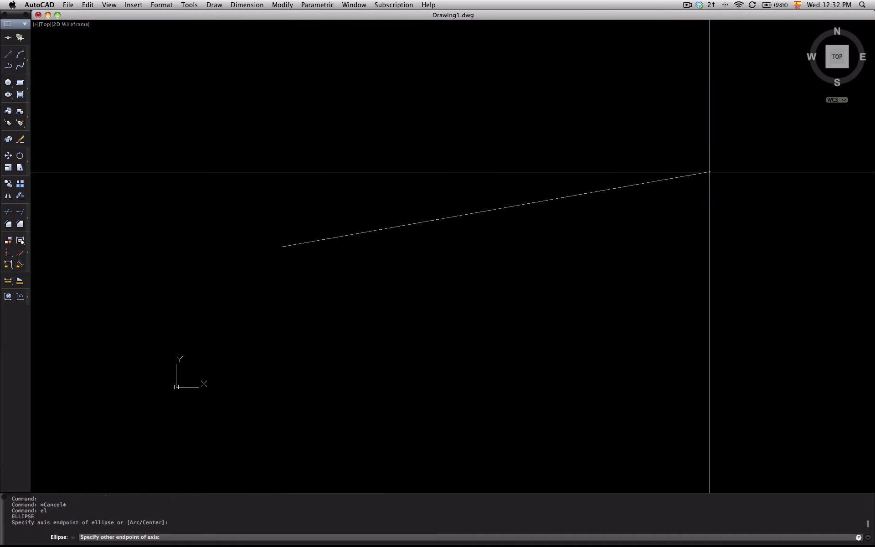
{"action": "key", "text": "F8"}
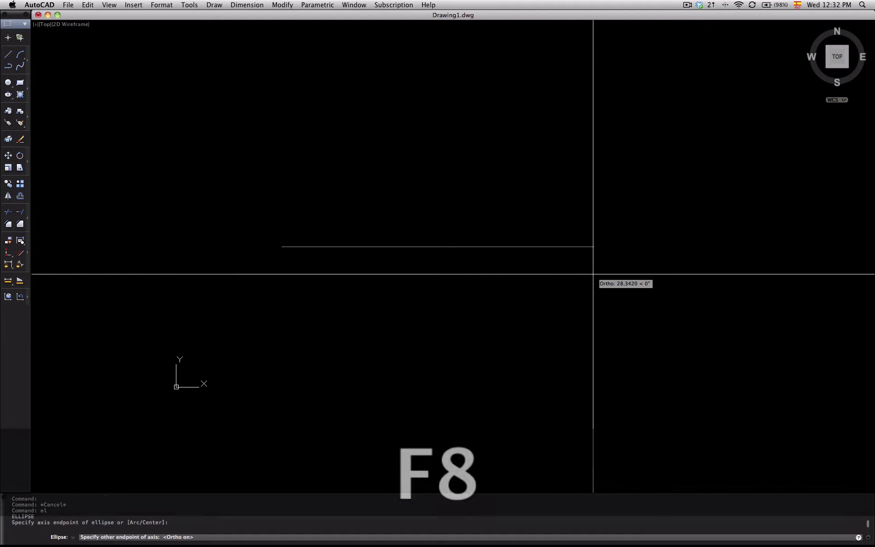
{"action": "left_click", "coordinate": [602, 251]}
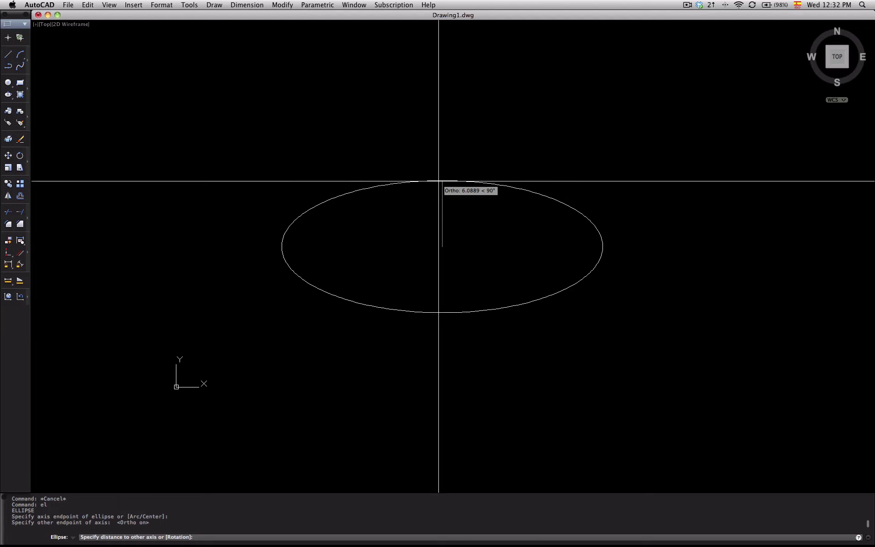
{"action": "left_click", "coordinate": [439, 181]}
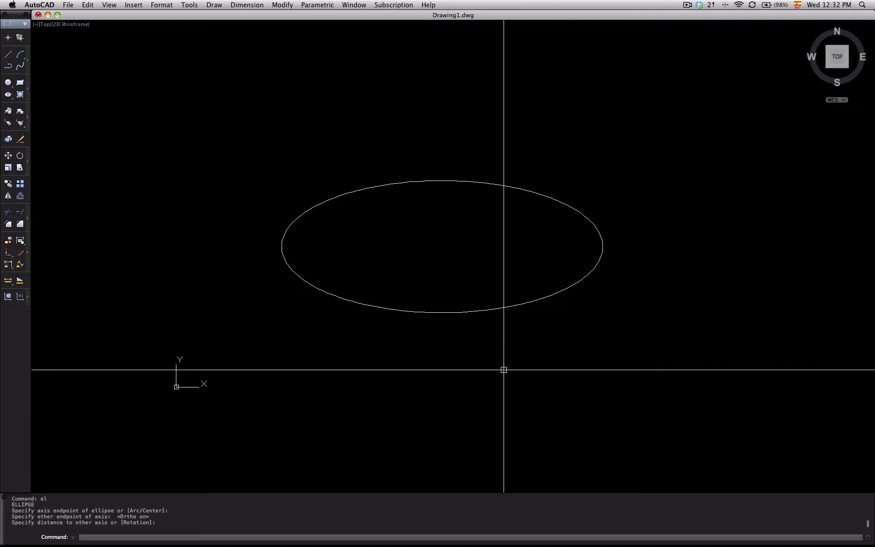
Step: Replace the ellipse with a new one that has a horizontal axis of 10 and a distance of 5 to the other axis
{"action": "left_click_drag", "start_coordinate": [533, 303], "coordinate": [518, 299]}
{"action": "key", "text": "Delete"}
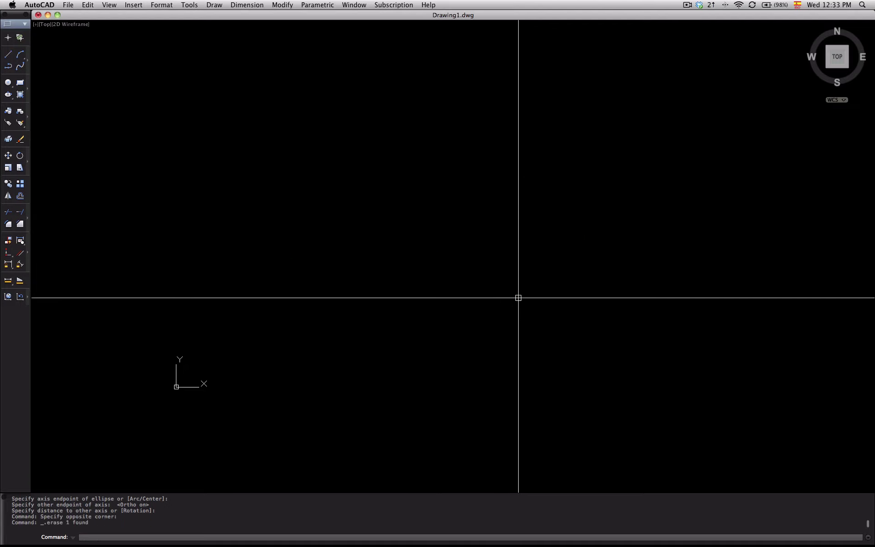
{"action": "key", "text": "Escape"}
{"action": "type", "text": "el"}
{"action": "key", "text": "Return"}
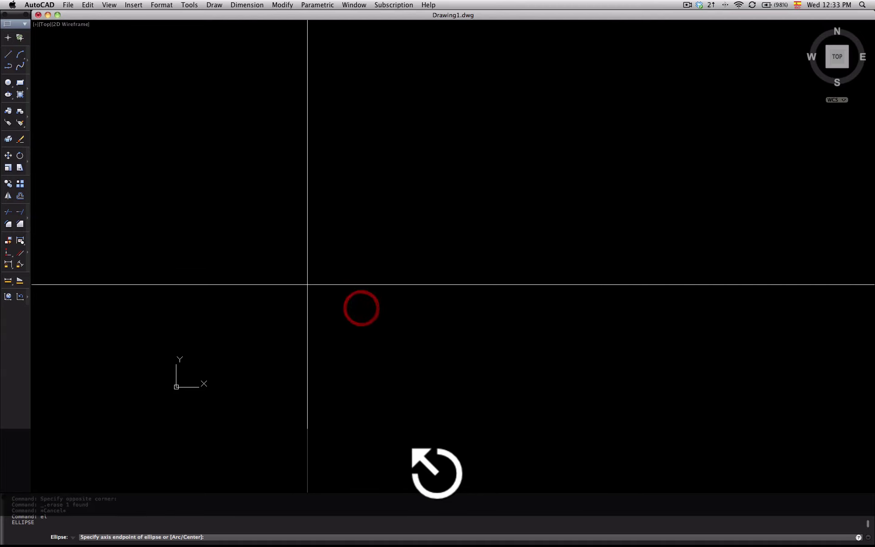
{"action": "left_click", "coordinate": [307, 284]}
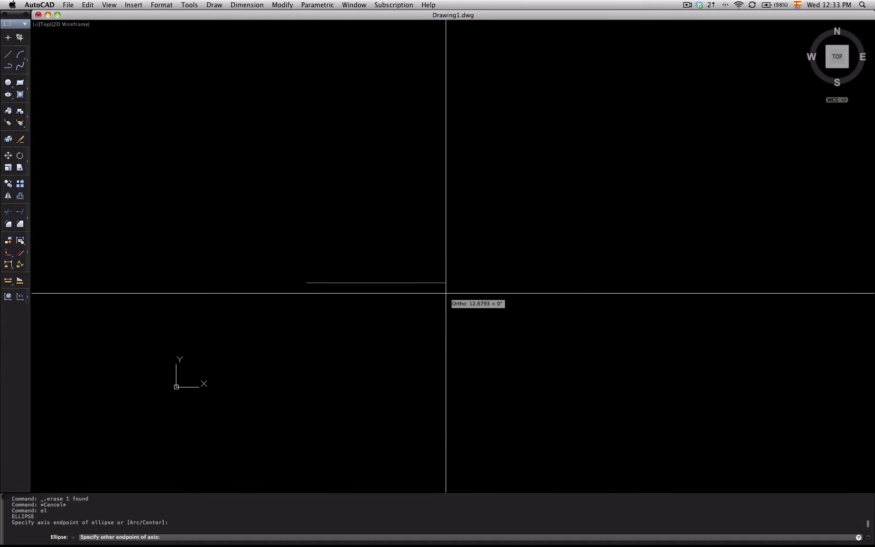
{"action": "key", "text": "Return"}
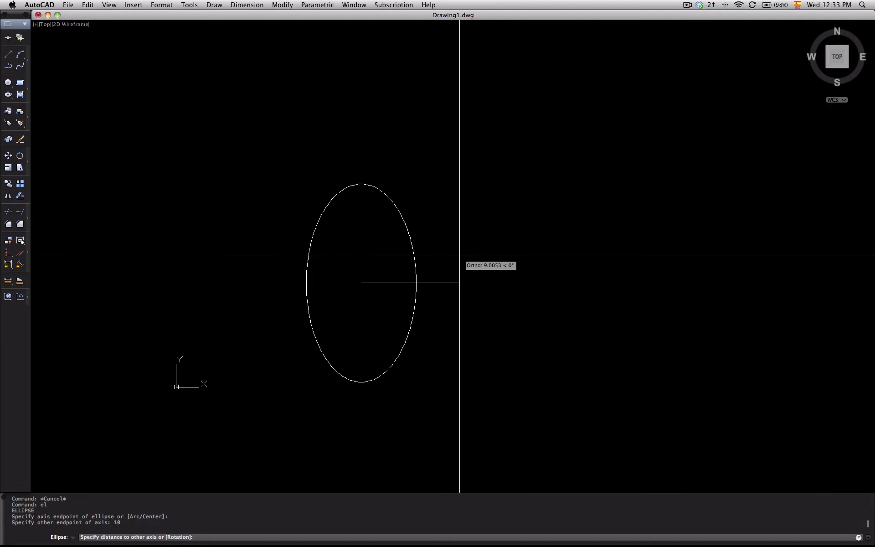
{"action": "key", "text": "Return"}
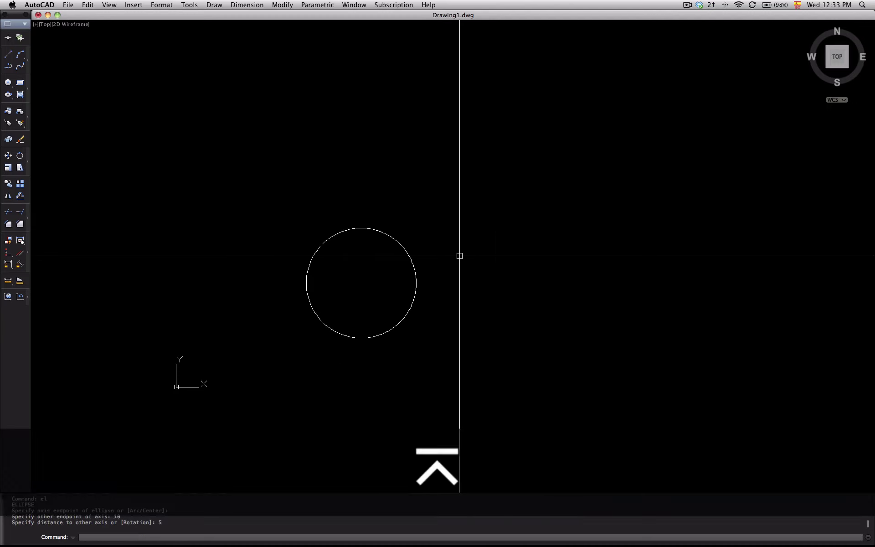
Step: Delete the circular ellipse and draw one with a horizontal axis of 10 and a distance of 2 to the other axis
{"action": "left_click", "coordinate": [386, 333]}
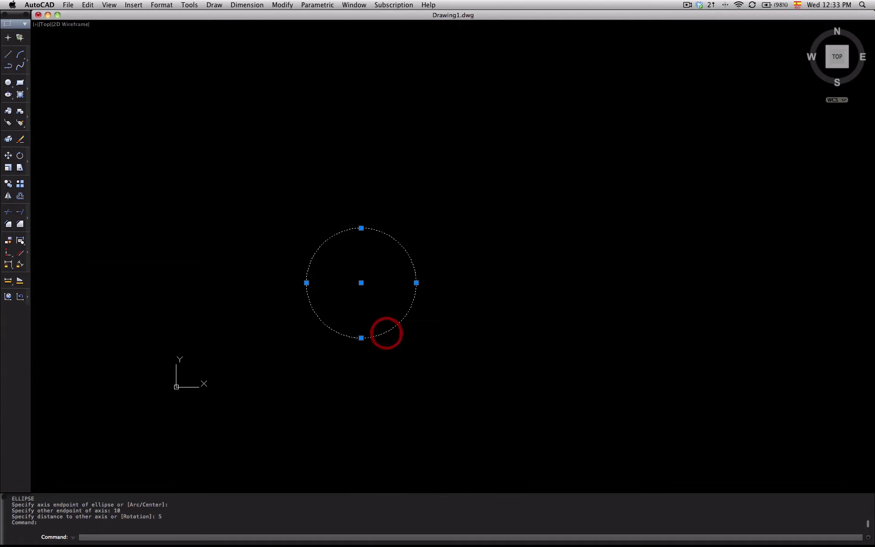
{"action": "key", "text": "Delete"}
{"action": "key", "text": "Escape"}
{"action": "type", "text": "el"}
{"action": "key", "text": "Return"}
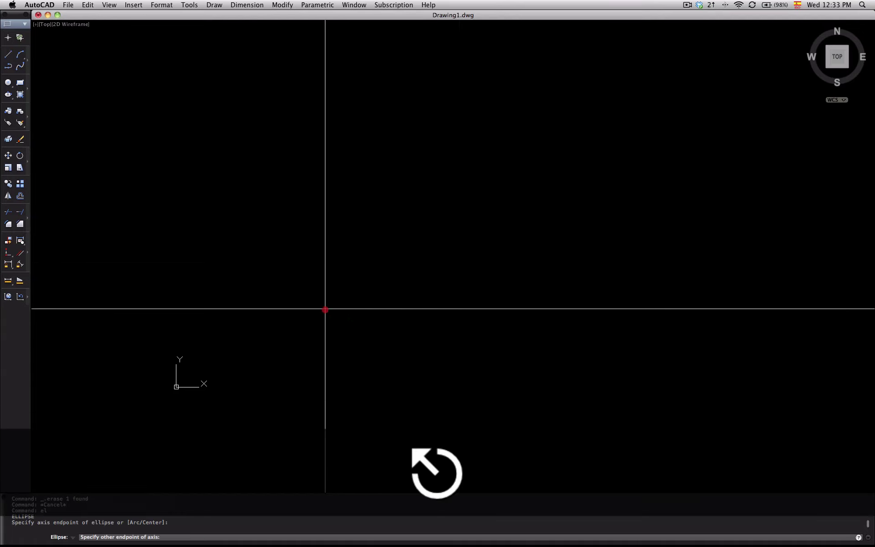
{"action": "left_click", "coordinate": [325, 309]}
{"action": "type", "text": "10"}
{"action": "key", "text": "Return"}
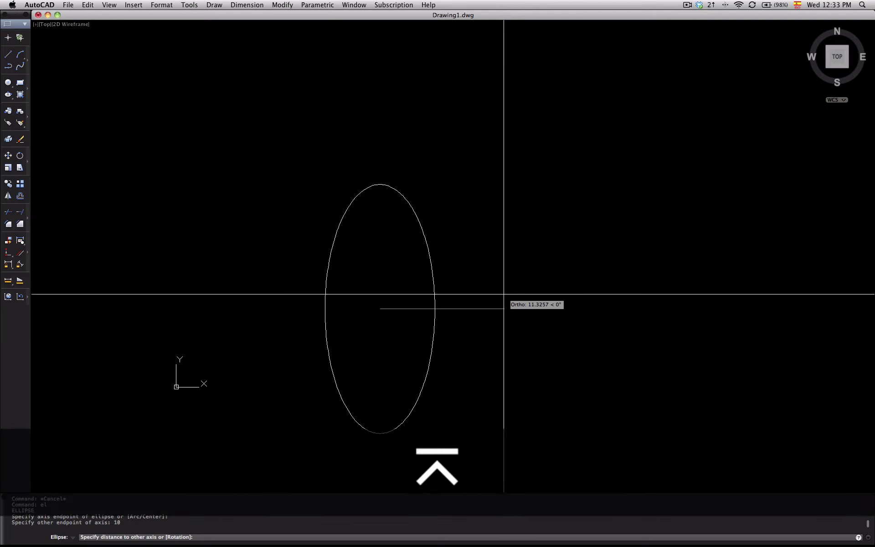
{"action": "type", "text": "2"}
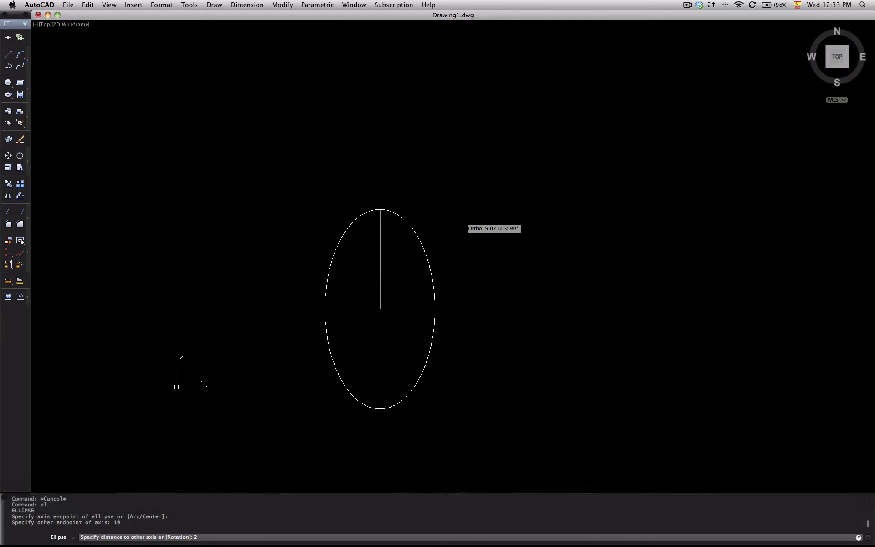
{"action": "key", "text": "Return"}
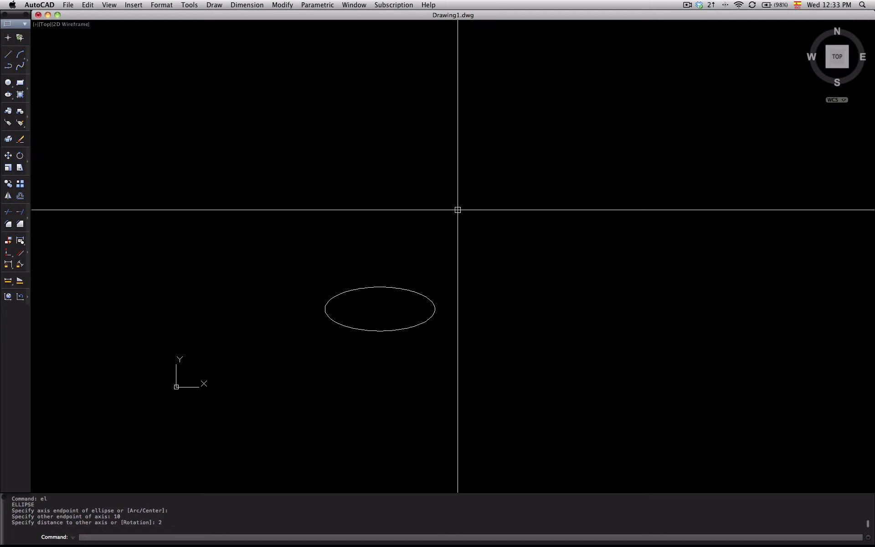
{"action": "scroll", "coordinate": [457, 210], "scroll_direction": "down", "scroll_amount": 1}
{"action": "scroll", "coordinate": [514, 130], "scroll_direction": "up", "scroll_amount": 1}
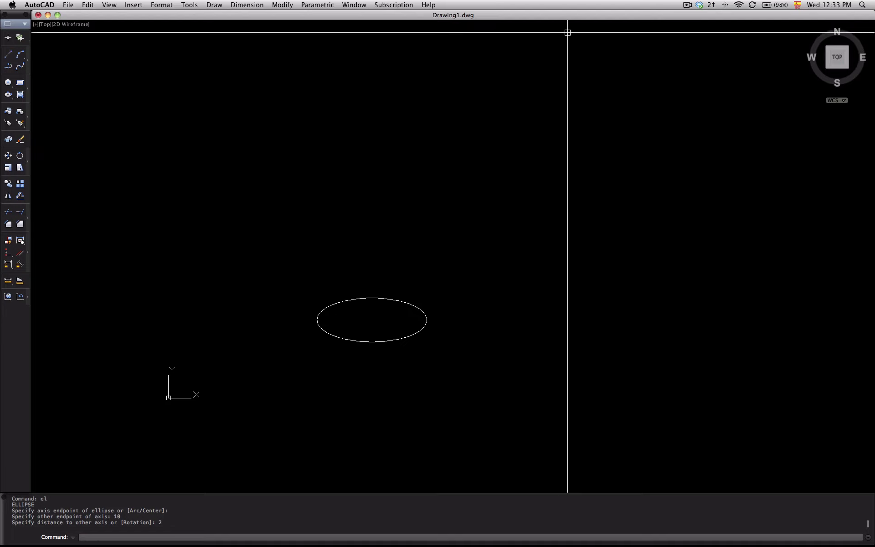
{"action": "left_click", "coordinate": [689, 5]}
{"action": "left_click", "coordinate": [699, 33]}
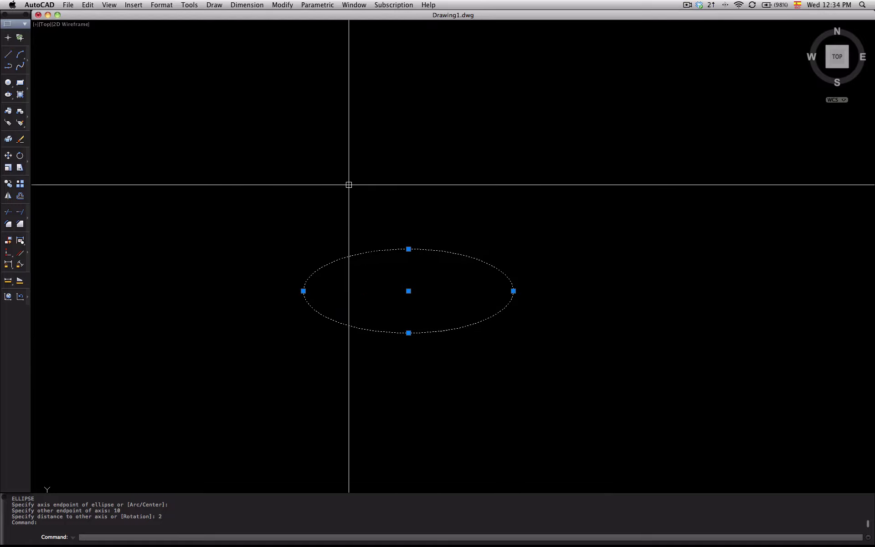
Step: Stretch the ellipse's top quadrant point upward until it is nearly circular, and pull its right quadrant point outward to about double the width
{"action": "left_click", "coordinate": [409, 249]}
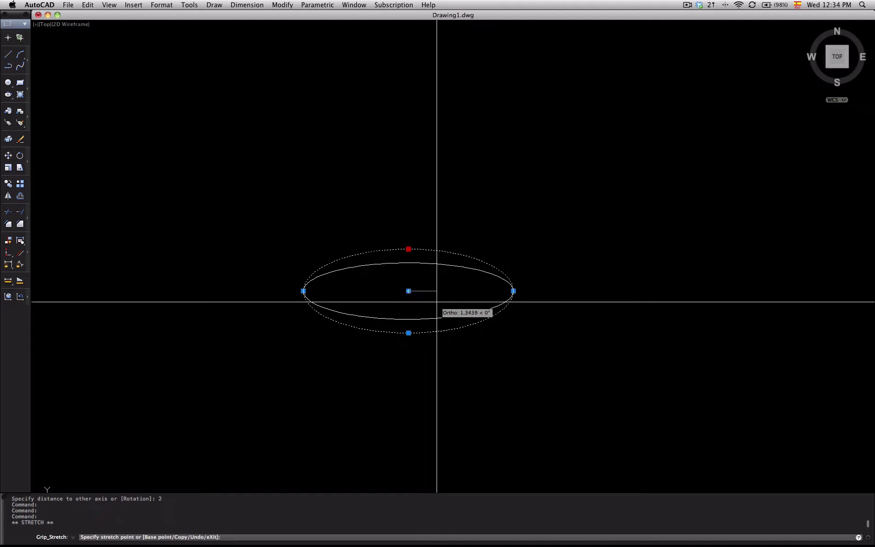
{"action": "left_click", "coordinate": [413, 192]}
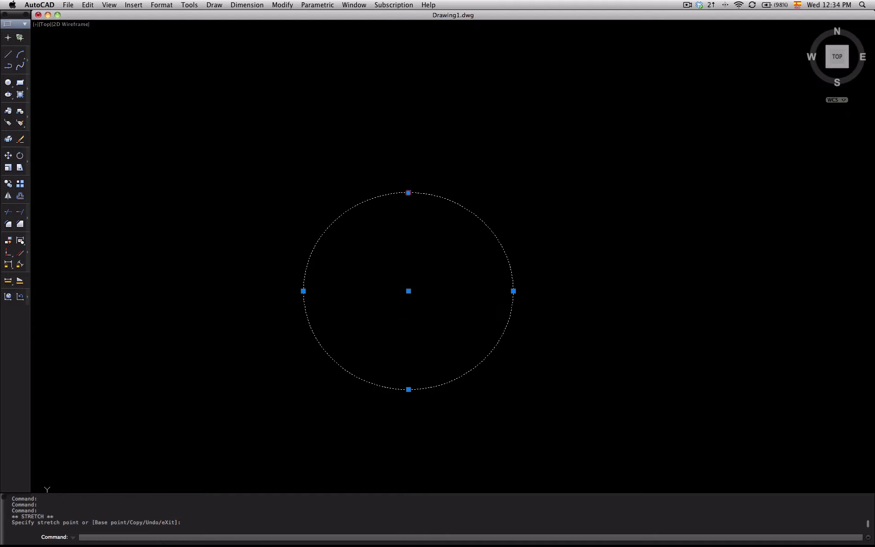
{"action": "left_click", "coordinate": [513, 291]}
{"action": "left_click", "coordinate": [622, 290]}
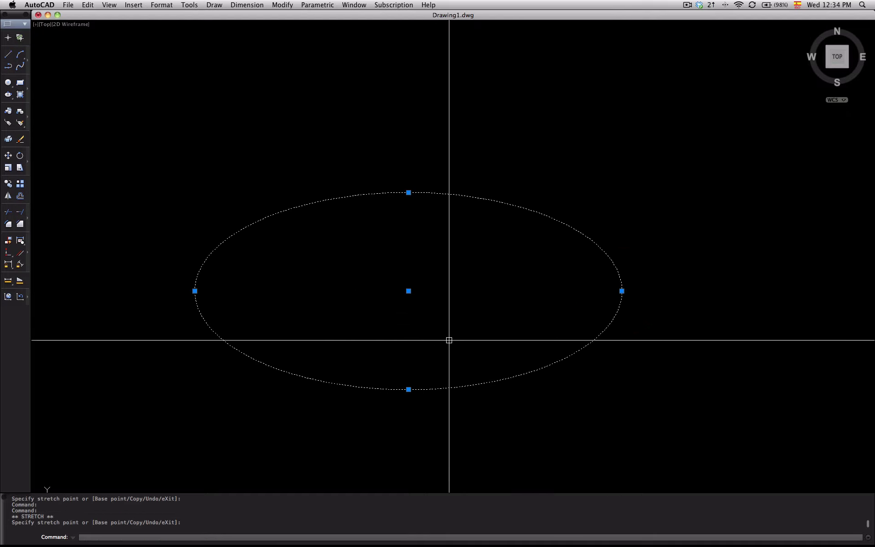
{"action": "scroll", "coordinate": [450, 338], "scroll_direction": "up", "scroll_amount": 2}
{"action": "left_click", "coordinate": [494, 214]}
{"action": "key", "text": "Escape"}
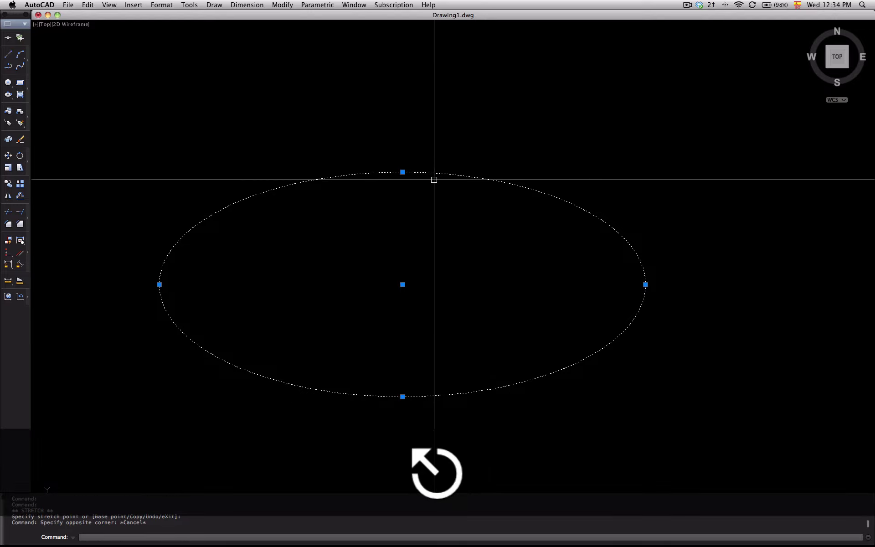
Step: Stretch the ellipse's top quadrant point farther up to make it much taller
{"action": "key", "text": "Escape"}
{"action": "left_click", "coordinate": [431, 174]}
{"action": "left_click", "coordinate": [403, 172]}
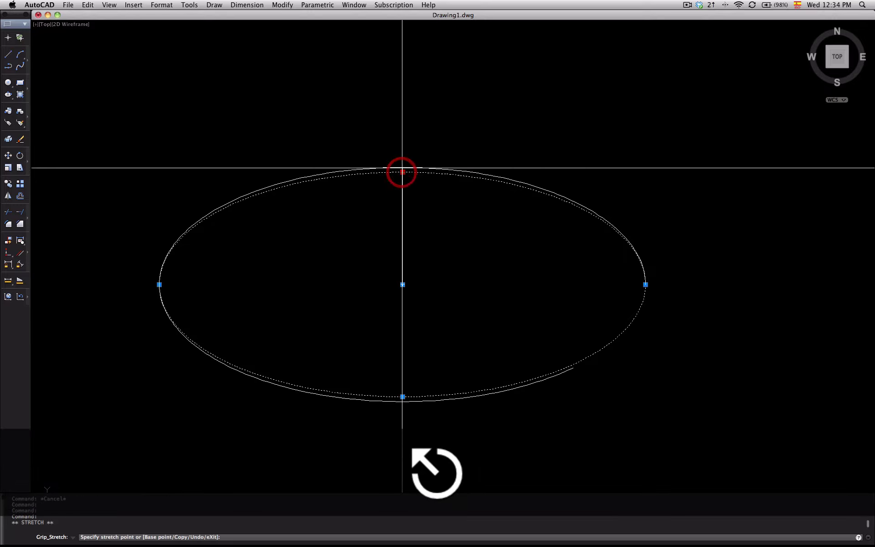
{"action": "left_click", "coordinate": [402, 96]}
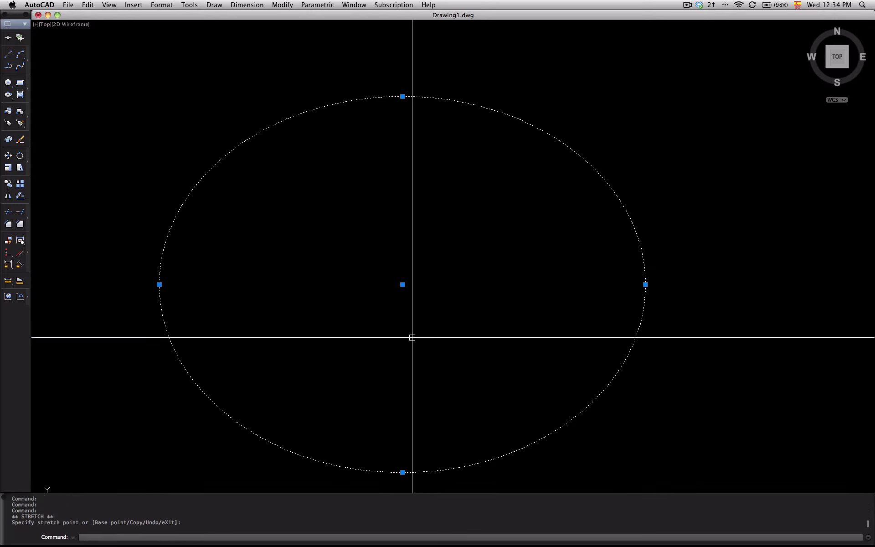
Step: Move the ellipse's bottom quadrant point up toward the centre and its right one inward, leaving it about twice as wide as tall
{"action": "left_click", "coordinate": [402, 472]}
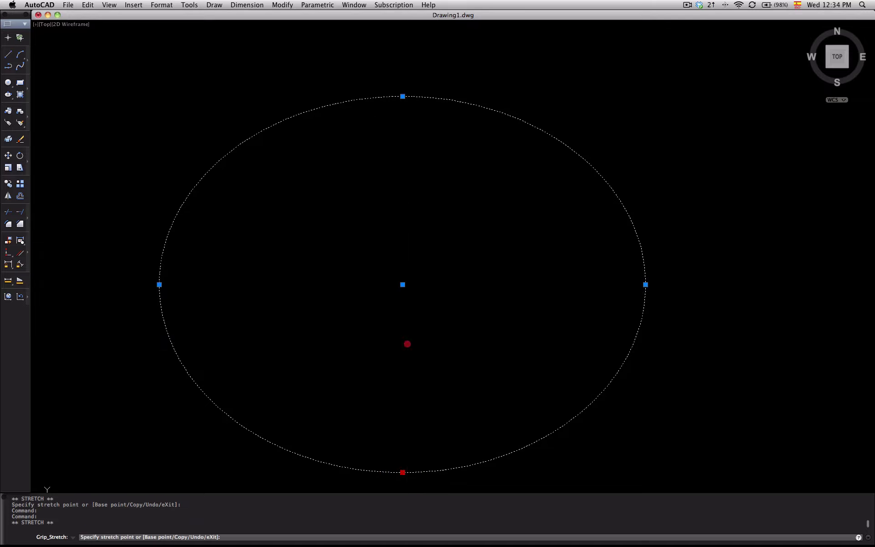
{"action": "left_click", "coordinate": [403, 342]}
{"action": "left_click", "coordinate": [645, 284]}
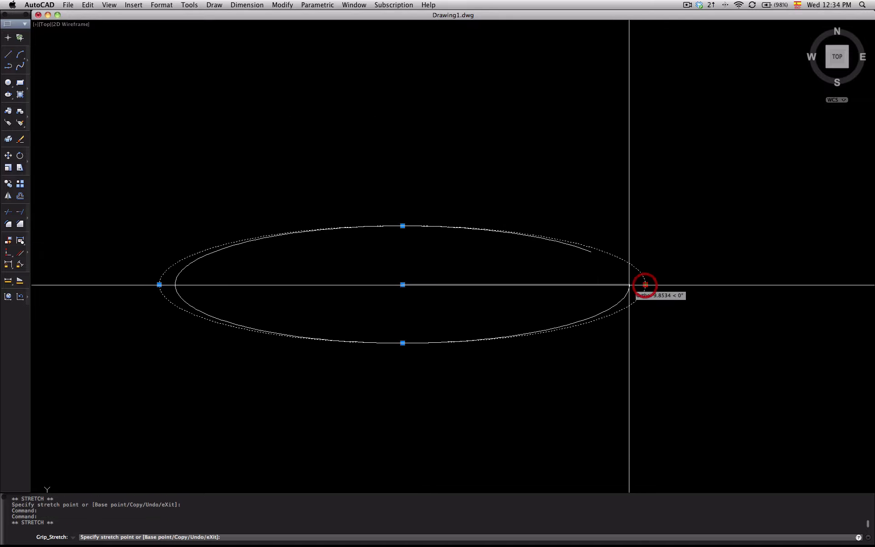
{"action": "left_click", "coordinate": [521, 284]}
{"action": "key", "text": "Escape"}
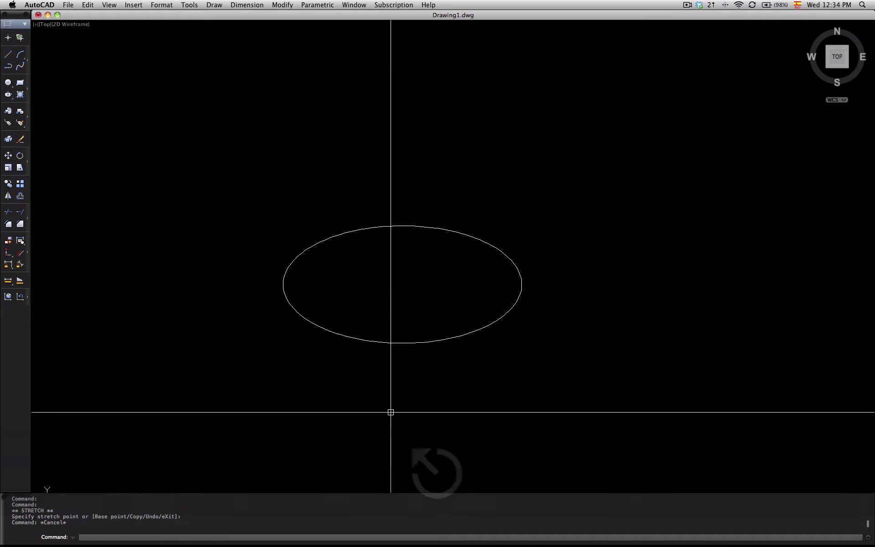
{"action": "key", "text": "Escape"}
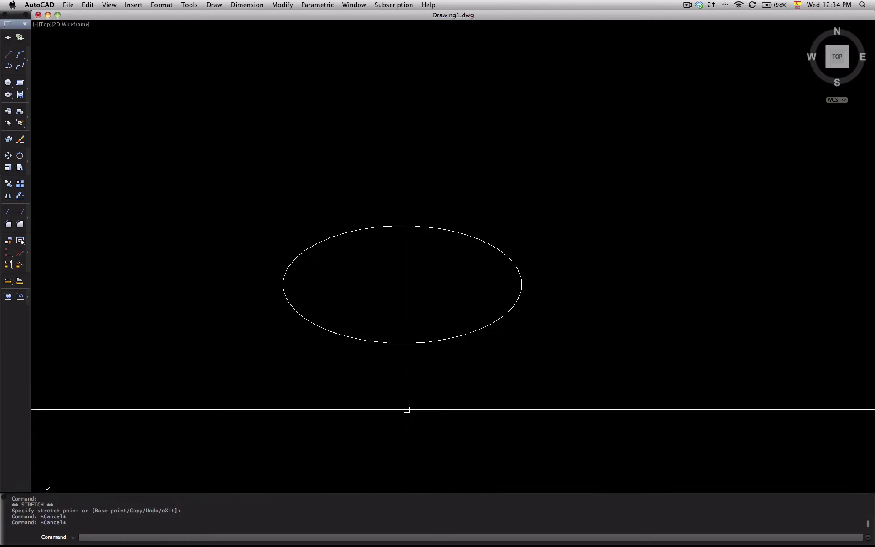
{"action": "key", "text": "Escape"}
{"action": "middle_click_drag", "start_coordinate": [417, 395], "coordinate": [384, 263]}
{"action": "key", "text": "Escape"}
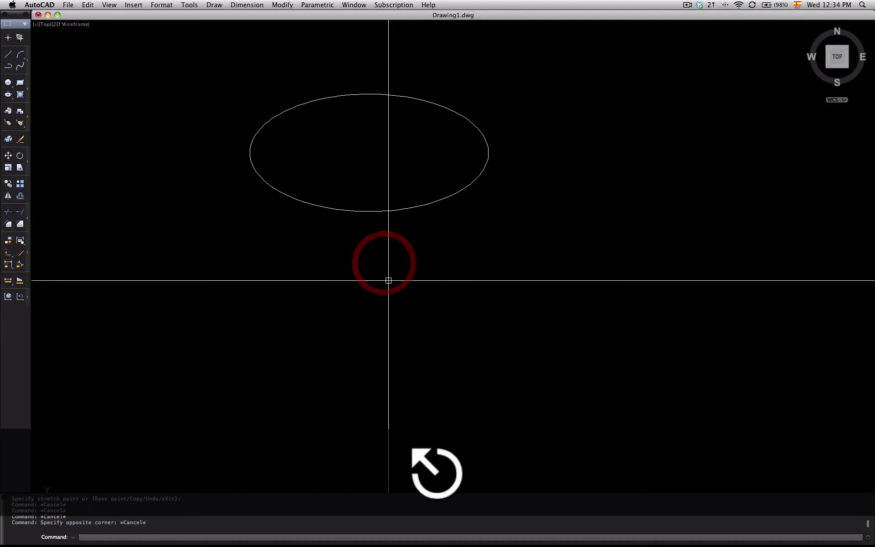
{"action": "left_click", "coordinate": [687, 5]}
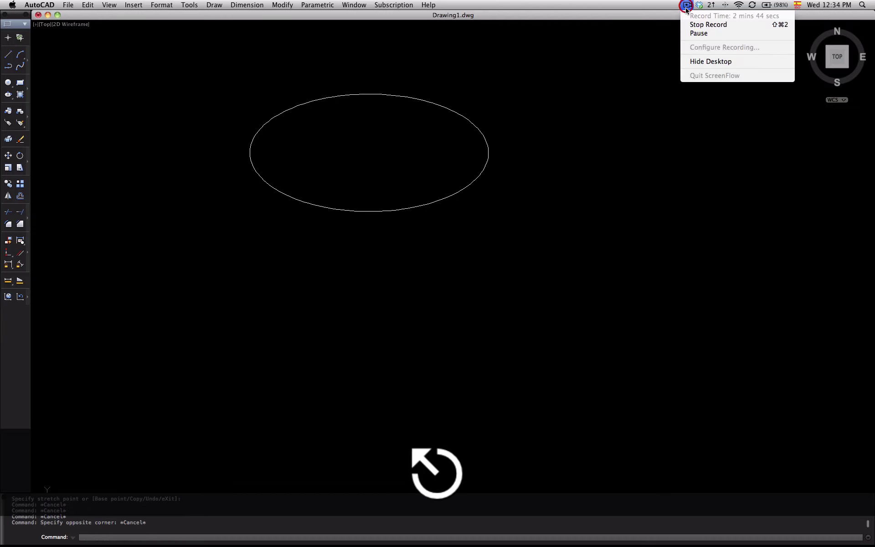
{"action": "left_click", "coordinate": [699, 33]}
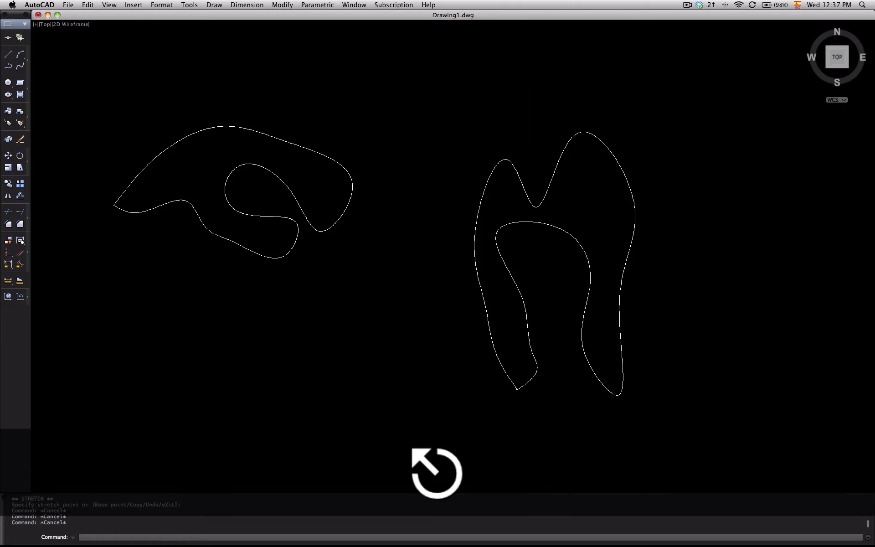
{"action": "scroll", "coordinate": [554, 199], "scroll_direction": "up", "scroll_amount": 2}
{"action": "scroll", "coordinate": [460, 296], "scroll_direction": "down", "scroll_amount": 1}
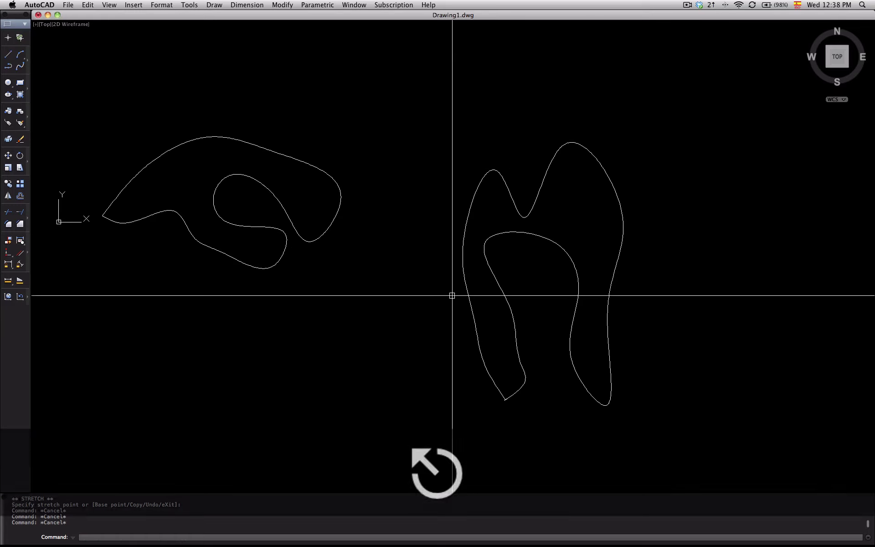
{"action": "left_click", "coordinate": [496, 297]}
{"action": "middle_click_drag", "start_coordinate": [414, 278], "coordinate": [304, 260]}
{"action": "key", "text": "Escape"}
{"action": "key", "text": "Escape"}
{"action": "key", "text": "Escape"}
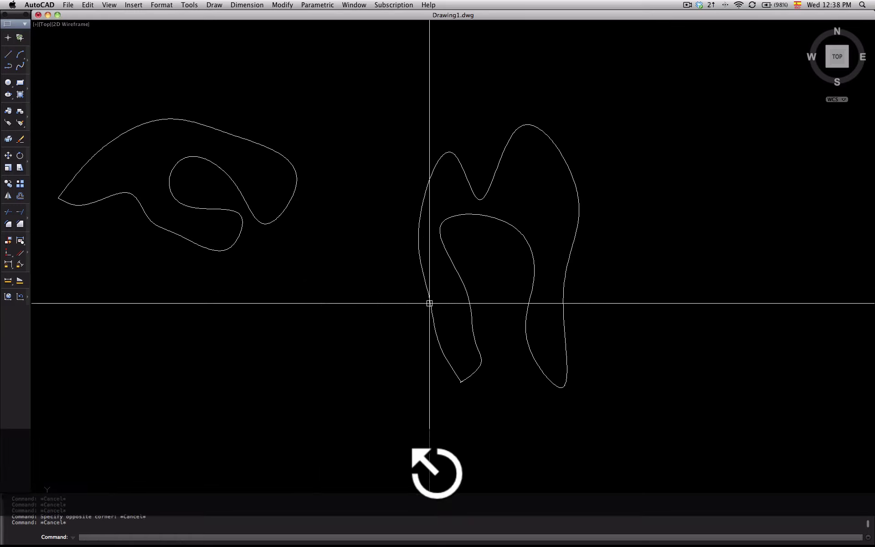
{"action": "left_click", "coordinate": [556, 300]}
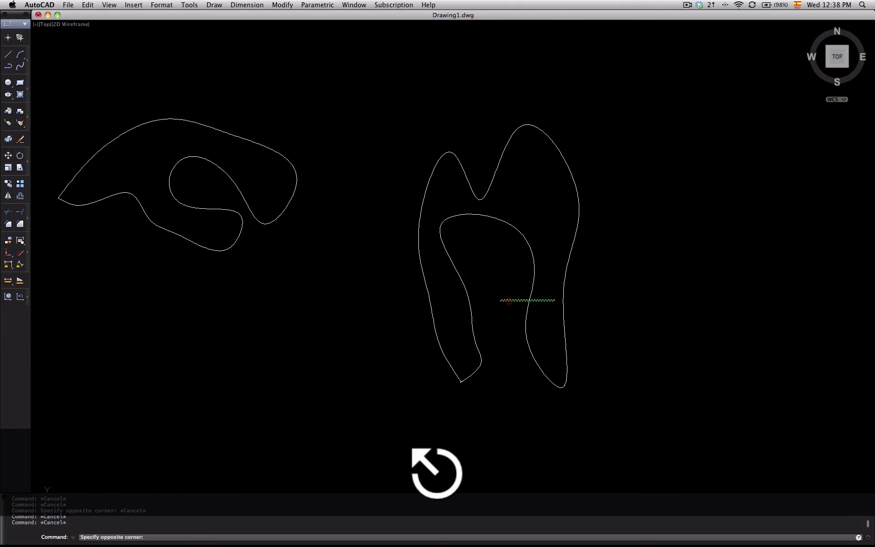
Step: Delete the tall, upright closed spline on the right side of the drawing
{"action": "left_click", "coordinate": [463, 300]}
{"action": "key", "text": "Delete"}
{"action": "key", "text": "Escape"}
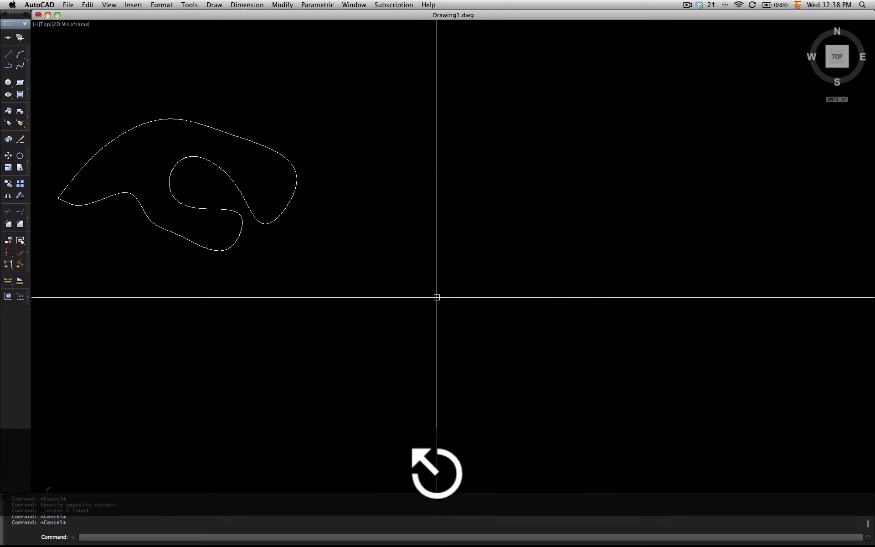
{"action": "left_click", "coordinate": [379, 246]}
{"action": "middle_click_drag", "start_coordinate": [505, 275], "coordinate": [608, 282]}
{"action": "key", "text": "Escape"}
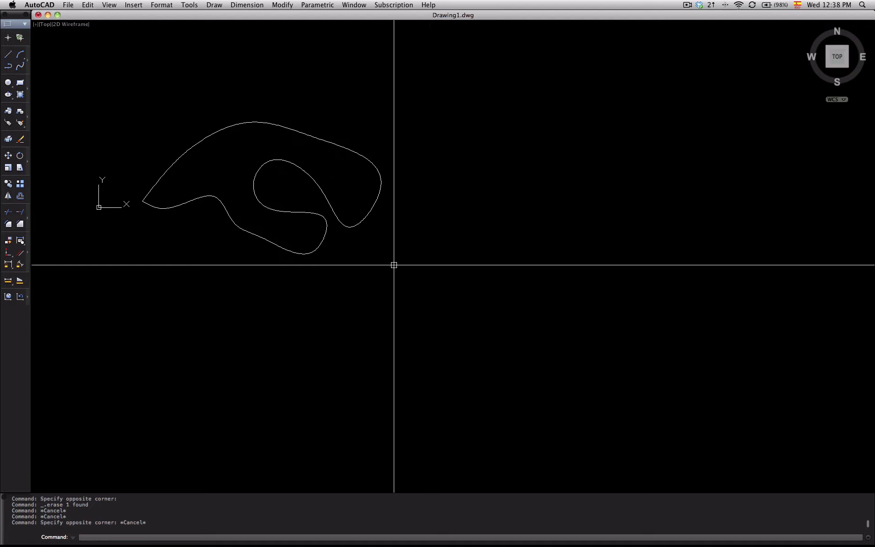
{"action": "key", "text": "Escape"}
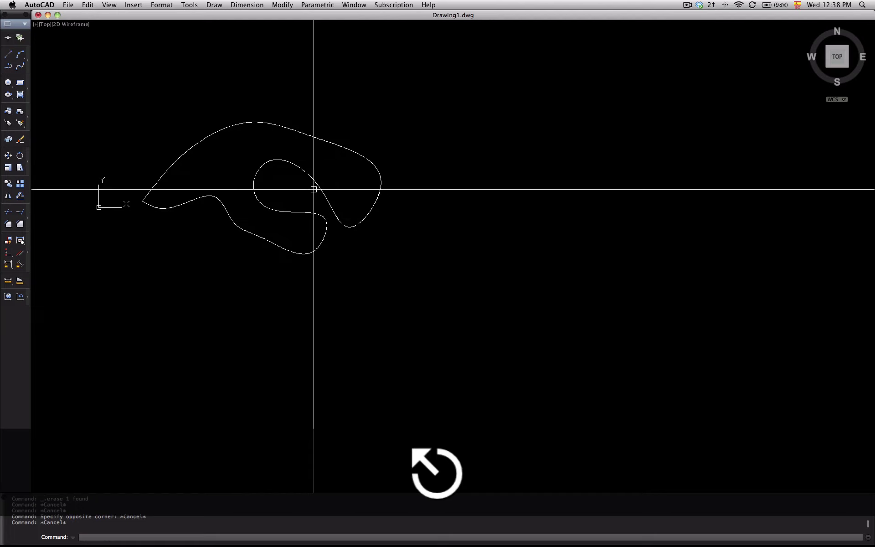
{"action": "key", "text": "Escape"}
{"action": "scroll", "coordinate": [79, 241], "scroll_direction": "up", "scroll_amount": 3}
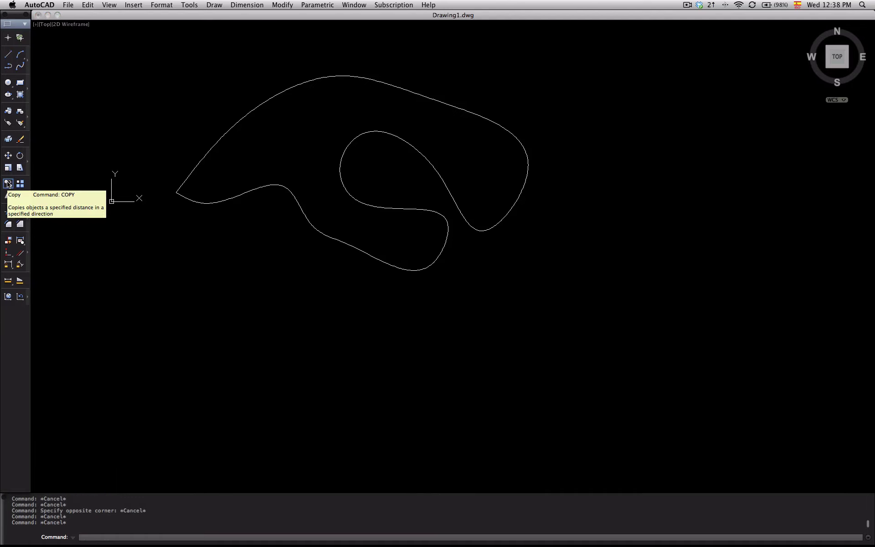
{"action": "key", "text": "Escape"}
{"action": "left_click_drag", "start_coordinate": [602, 214], "coordinate": [415, 396]}
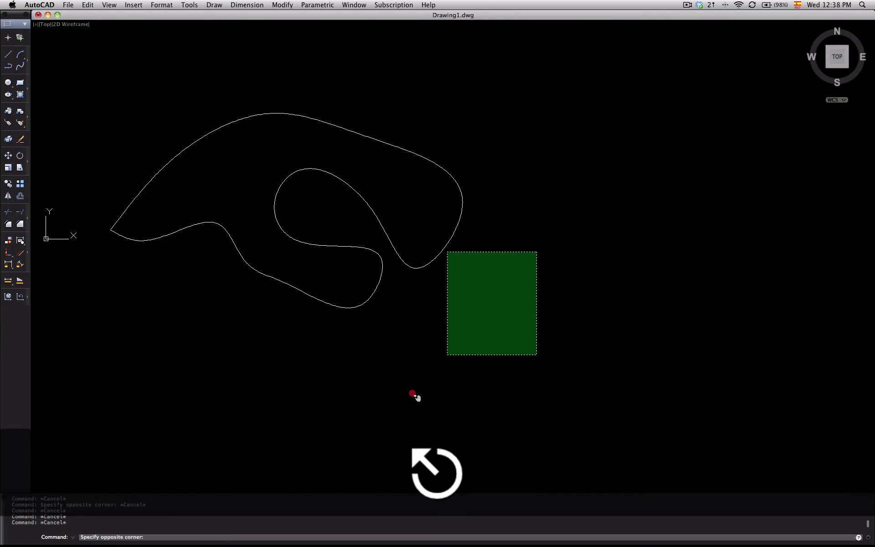
{"action": "middle_click_drag", "start_coordinate": [416, 396], "coordinate": [400, 400]}
{"action": "key", "text": "Escape"}
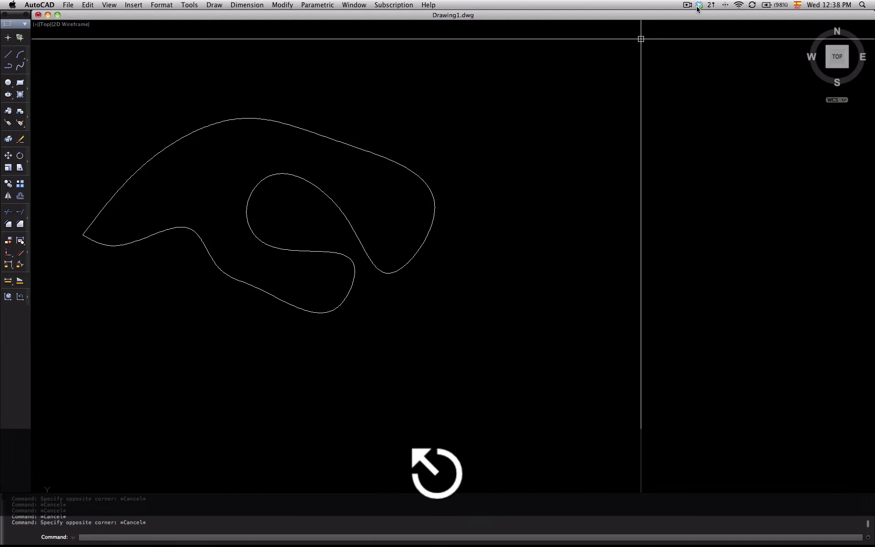
Step: Switch to the Clase_06 notes in Pages and start a new paragraph below the Spline description
{"action": "key", "text": "super+Tab"}
{"action": "key", "text": "super+Tab"}
{"action": "key", "text": "super+shift+Tab"}
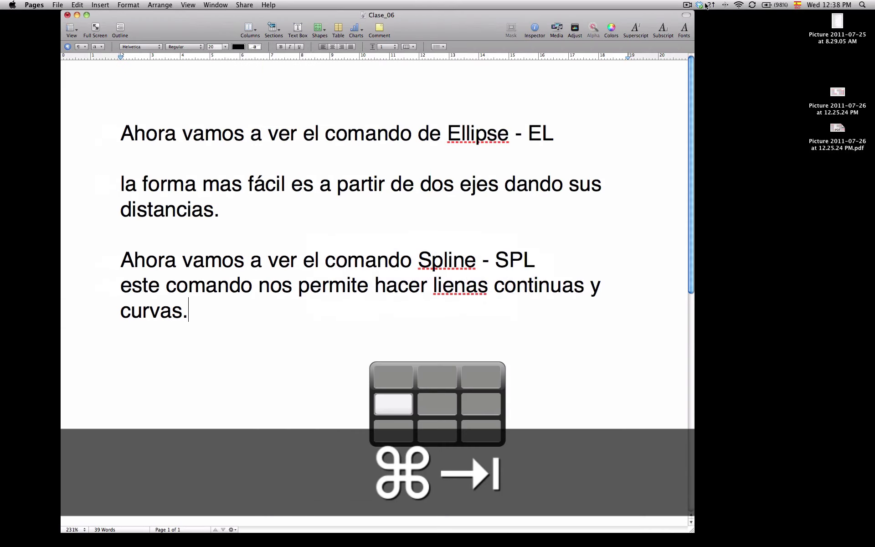
{"action": "left_click", "coordinate": [687, 5]}
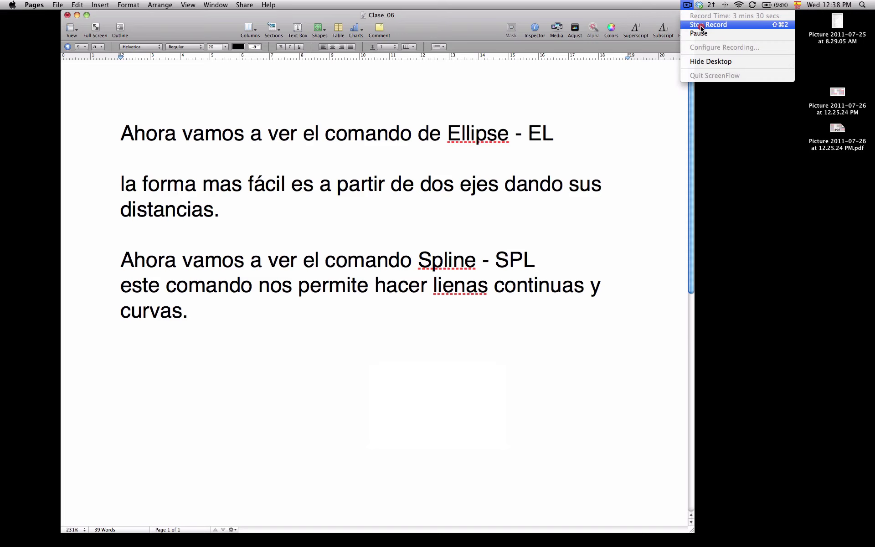
{"action": "left_click", "coordinate": [701, 34]}
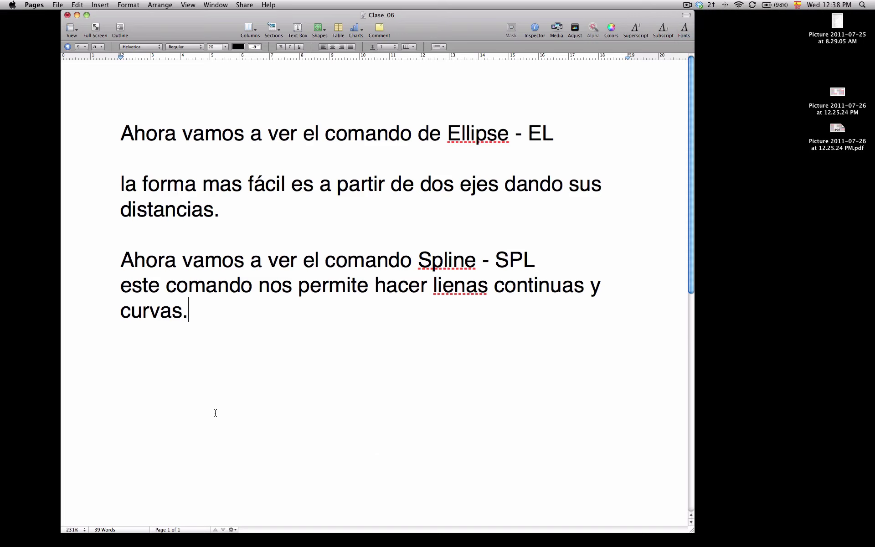
{"action": "key", "text": "Return"}
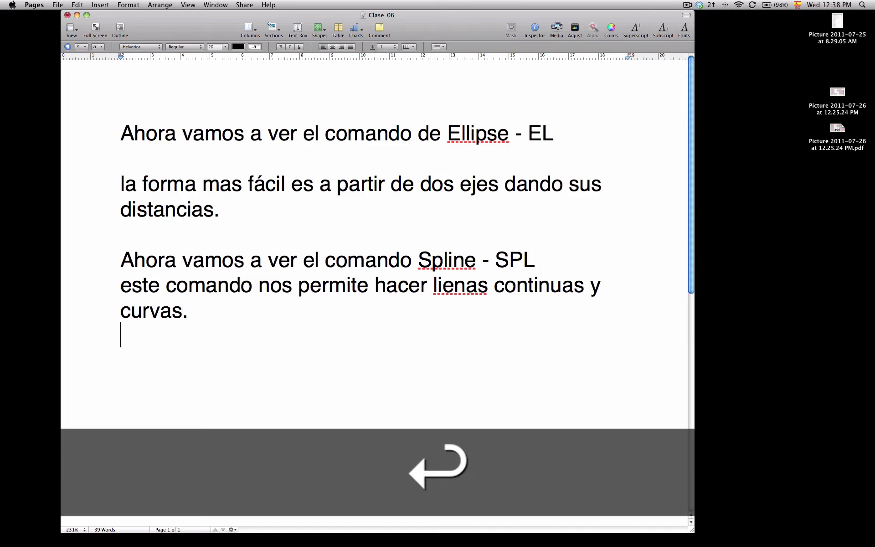
{"action": "type", "text": "AHORA VAMOS"}
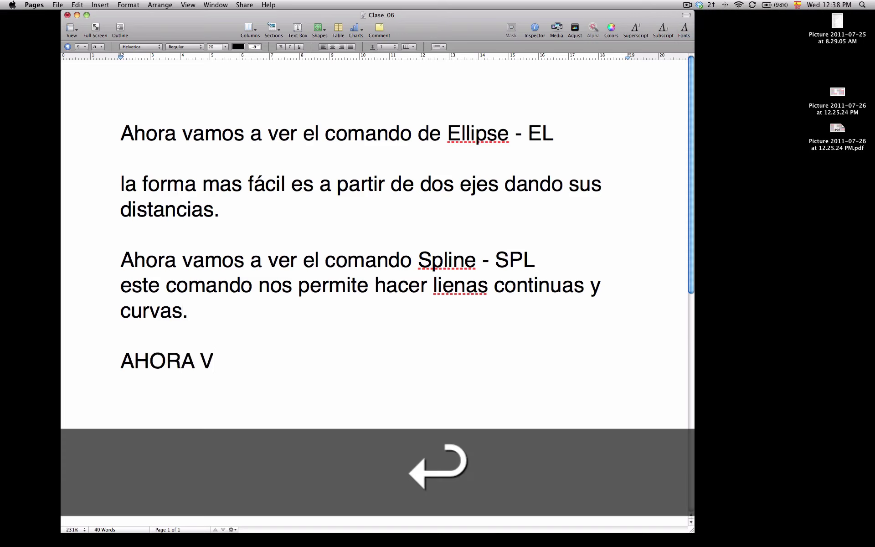
{"action": "key", "text": "BackSpace"}
{"action": "key", "text": "BackSpace"}
{"action": "key", "text": "BackSpace"}
{"action": "key", "text": "BackSpace"}
{"action": "key", "text": "BackSpace"}
{"action": "key", "text": "BackSpace"}
{"action": "key", "text": "BackSpace"}
{"action": "key", "text": "BackSpace"}
{"action": "key", "text": "BackSpace"}
{"action": "key", "text": "BackSpace"}
{"action": "key", "text": "BackSpace"}
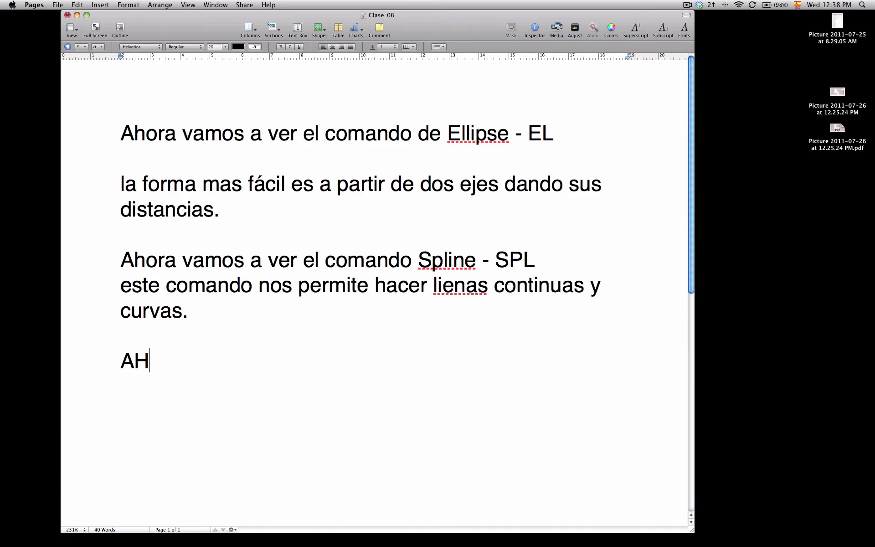
{"action": "key", "text": "BackSpace"}
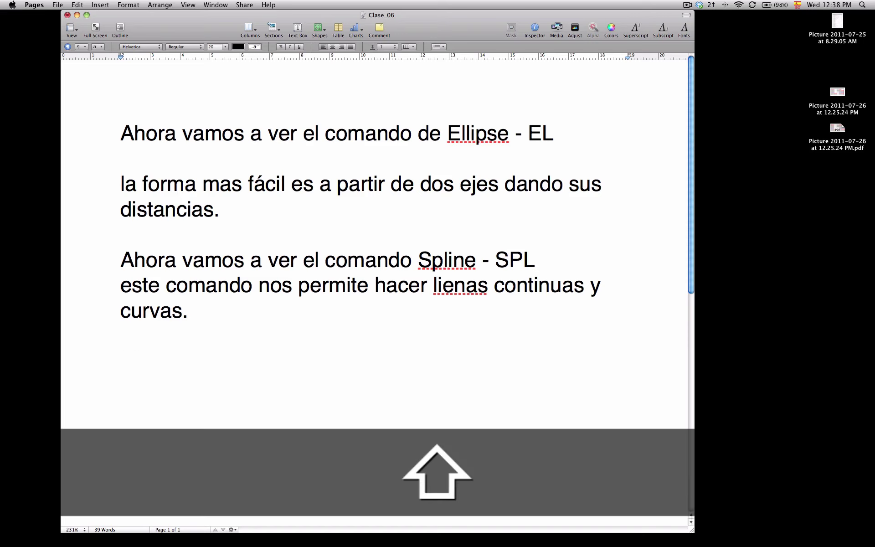
Step: Write the line "Vamos a ver el comando Mirror (espejo) - MI" below the Spline paragraph
{"action": "type", "text": "Vamos a ver e"}
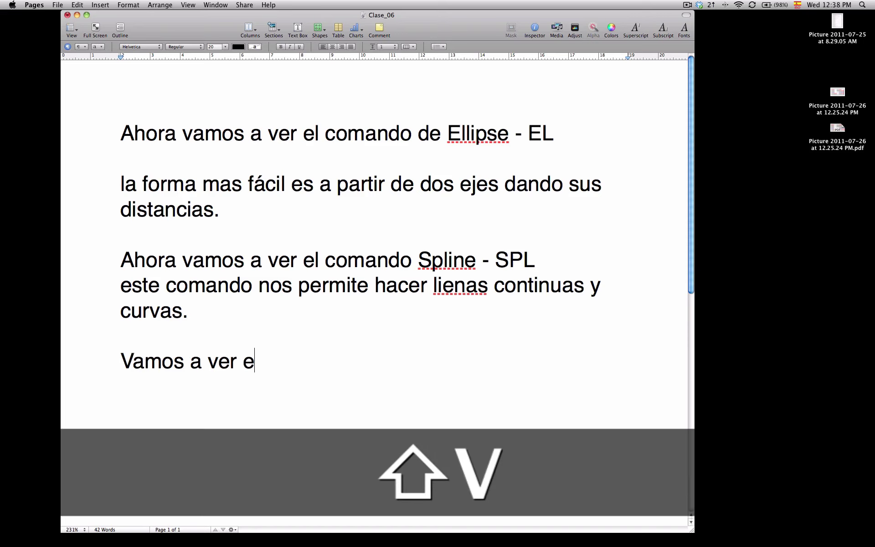
{"action": "type", "text": "l comando MIr"}
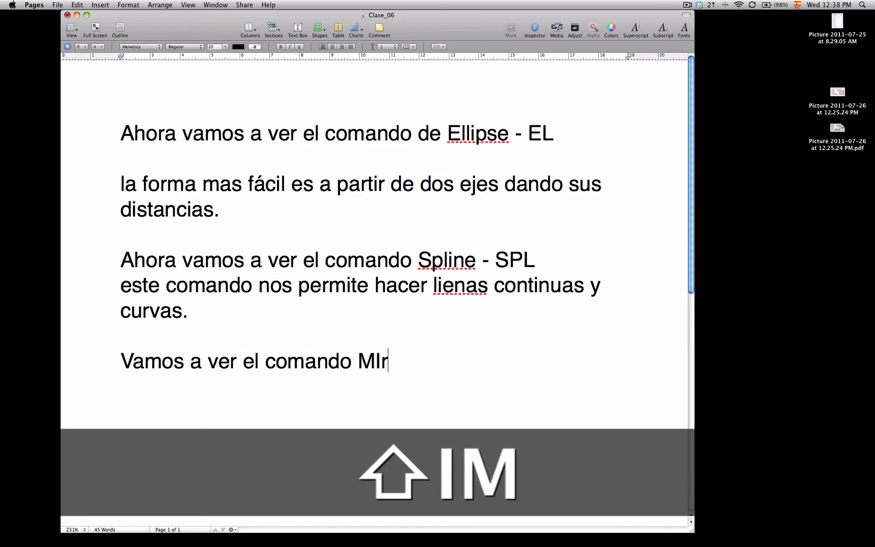
{"action": "key", "text": "BackSpace"}
{"action": "key", "text": "BackSpace"}
{"action": "type", "text": "ror (esp"}
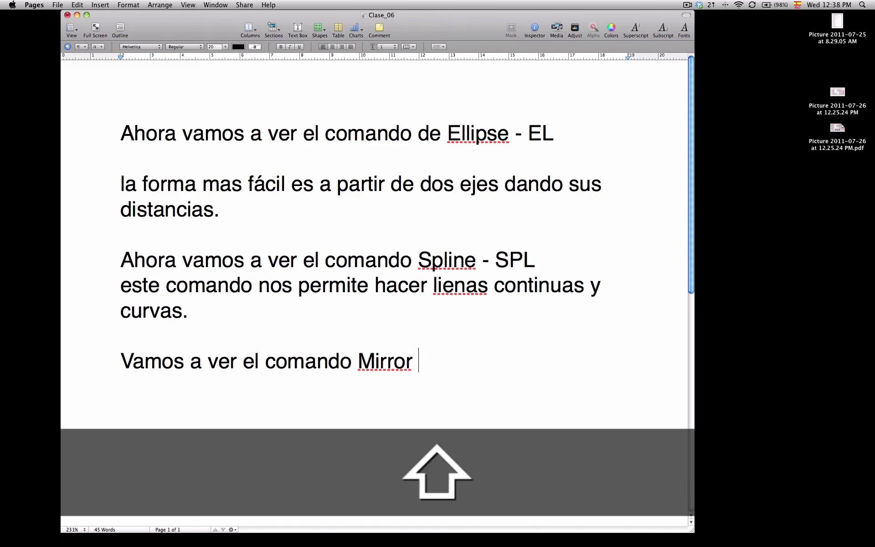
{"action": "type", "text": ")"}
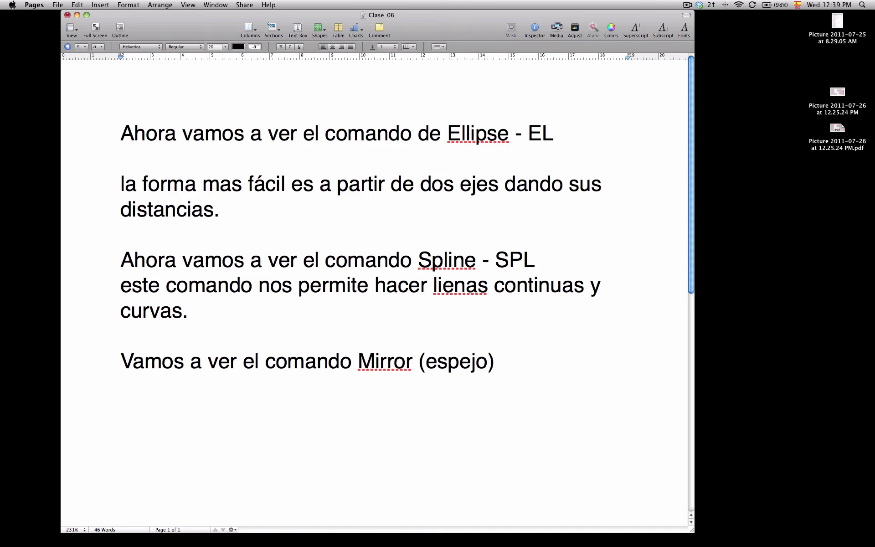
{"action": "type", "text": "- MI"}
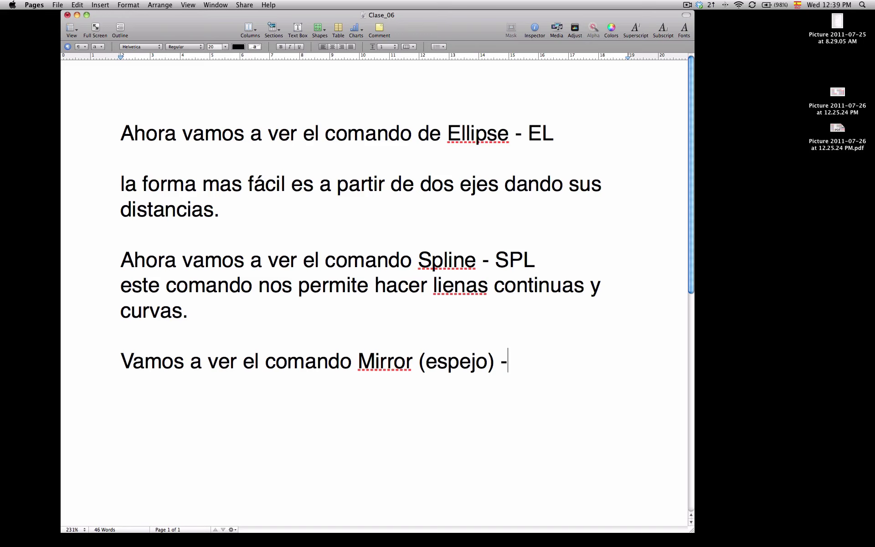
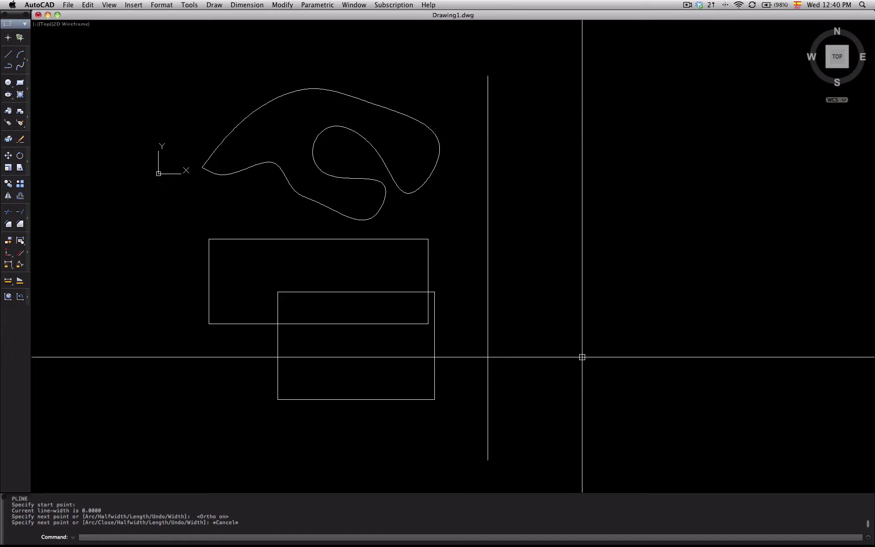
Step: Mirror the two overlapping rectangles across the vertical line, using its endpoints as the mirror line, and keep the source objects
{"action": "left_click", "coordinate": [553, 383]}
{"action": "middle_click_drag", "start_coordinate": [462, 379], "coordinate": [389, 360]}
{"action": "key", "text": "Escape"}
{"action": "key", "text": "Escape"}
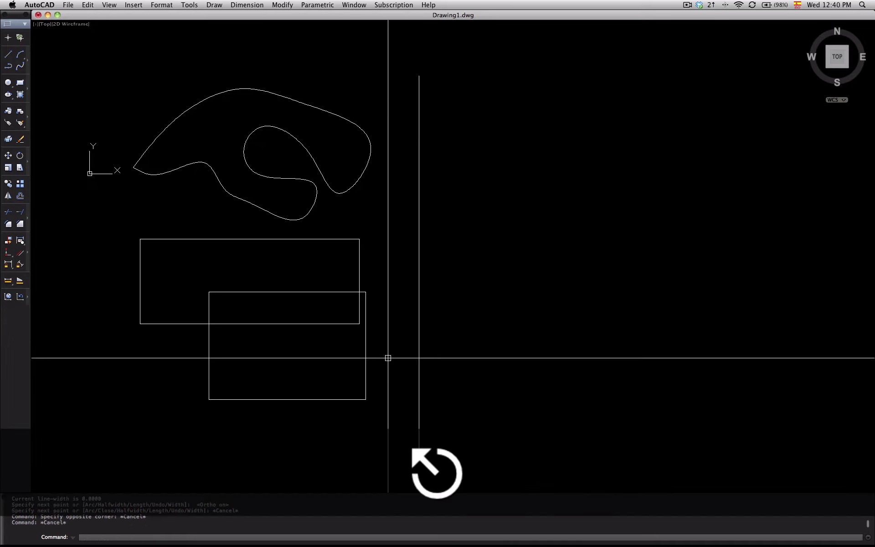
{"action": "key", "text": "Return"}
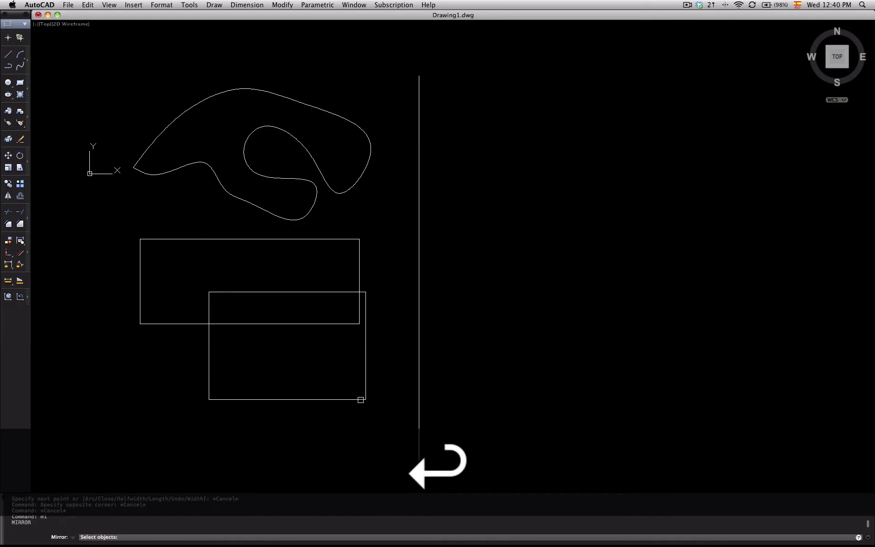
{"action": "left_click", "coordinate": [360, 400]}
{"action": "left_click", "coordinate": [337, 324]}
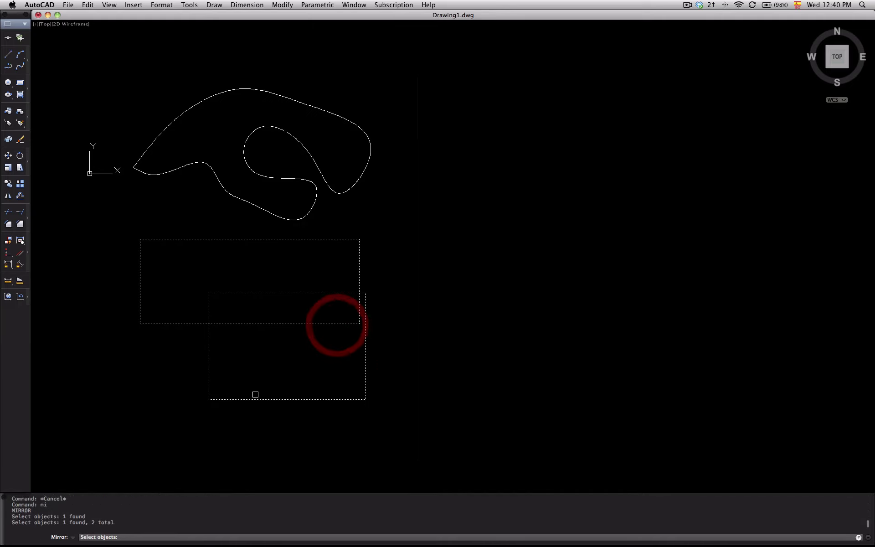
{"action": "key", "text": "Return"}
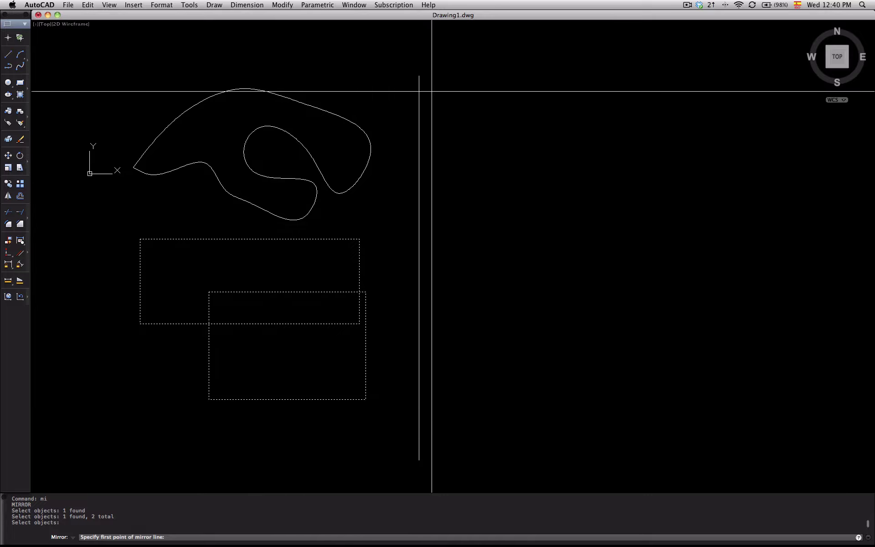
{"action": "scroll", "coordinate": [419, 76], "scroll_direction": "up", "scroll_amount": 3}
{"action": "left_click", "coordinate": [419, 75]}
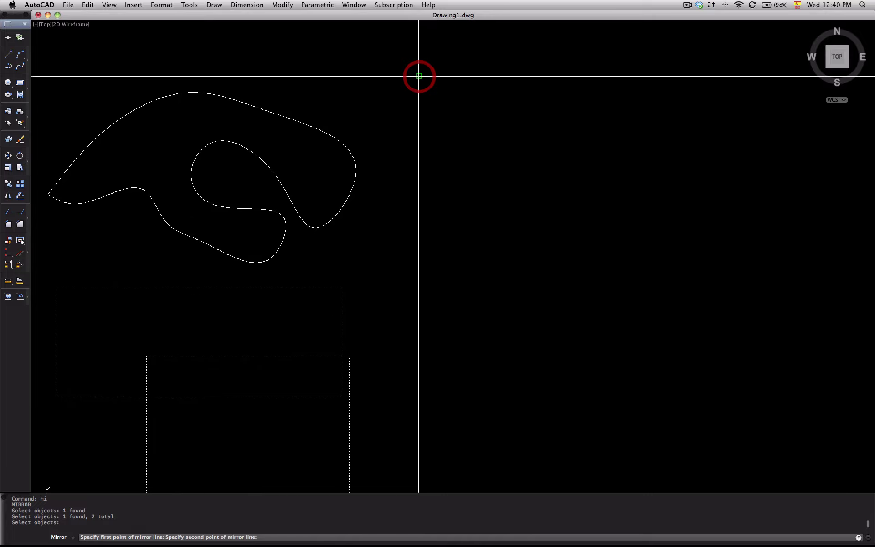
{"action": "scroll", "coordinate": [435, 284], "scroll_direction": "down", "scroll_amount": 2}
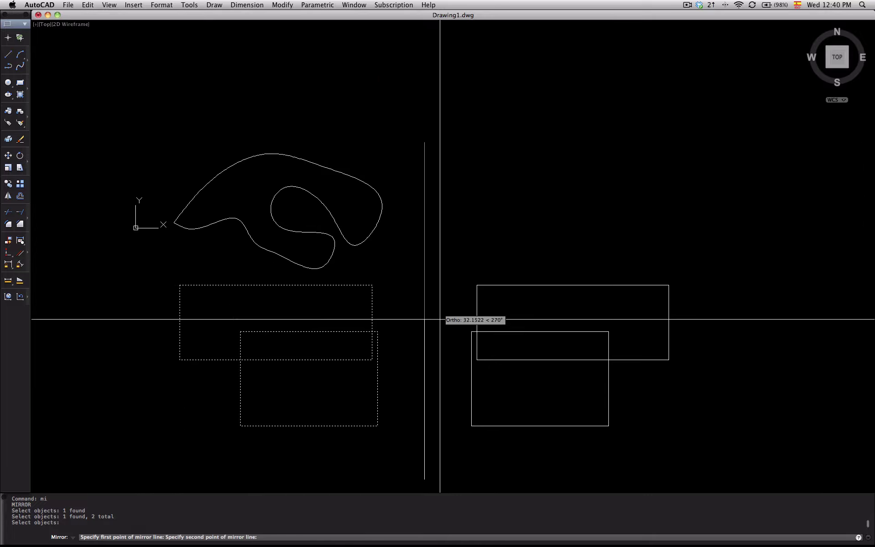
{"action": "left_click", "coordinate": [424, 479]}
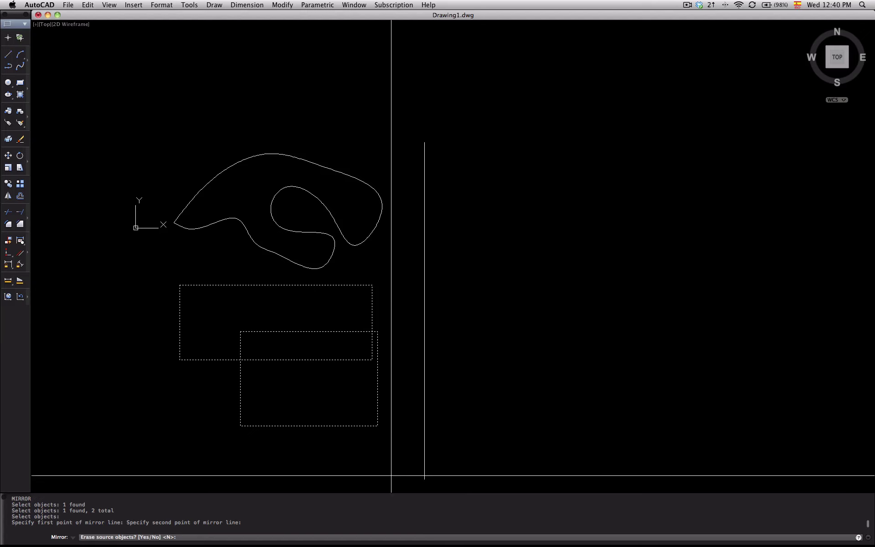
{"action": "key", "text": "Return"}
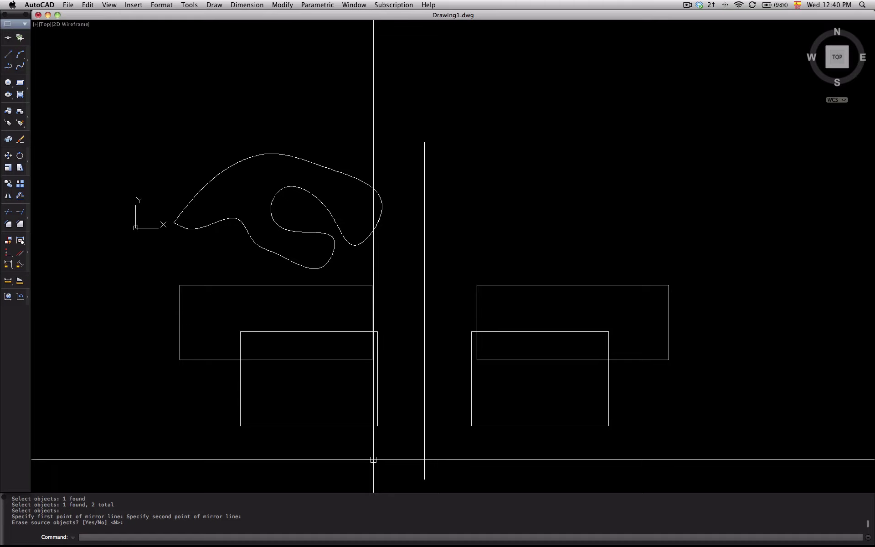
{"action": "scroll", "coordinate": [469, 345], "scroll_direction": "up", "scroll_amount": 2}
{"action": "scroll", "coordinate": [593, 283], "scroll_direction": "down", "scroll_amount": 1}
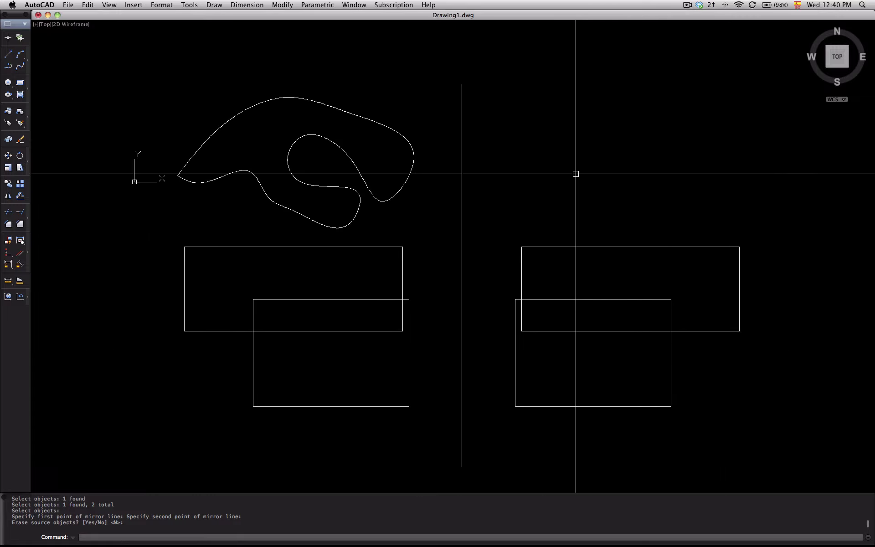
{"action": "left_click", "coordinate": [692, 6]}
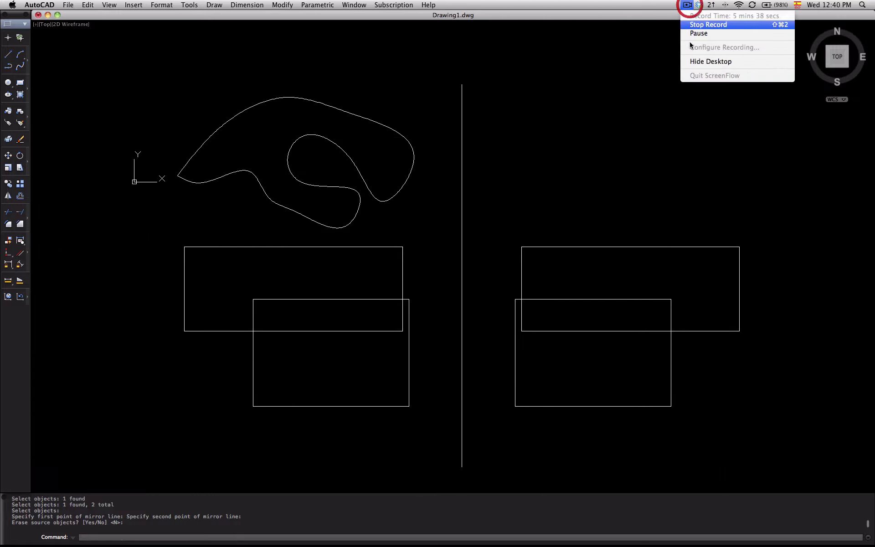
{"action": "left_click", "coordinate": [701, 34]}
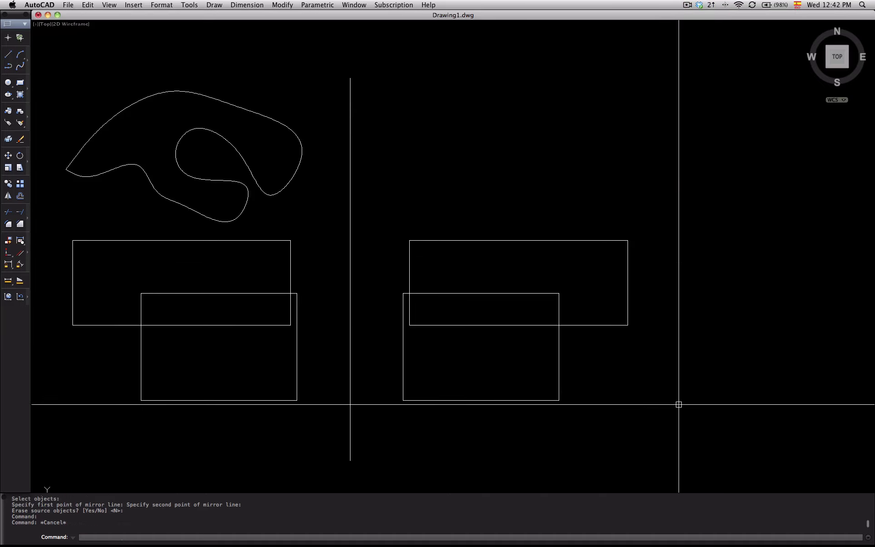
{"action": "left_click_drag", "start_coordinate": [702, 413], "coordinate": [412, 383]}
{"action": "key", "text": "Escape"}
{"action": "key", "text": "Escape"}
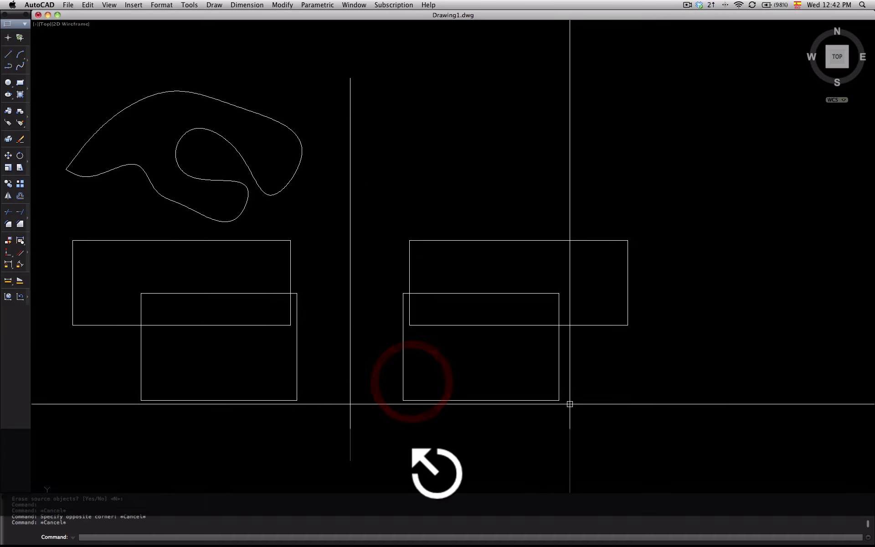
Step: With Ortho off, draw a single-segment slanted polyline from the lower right of the mirrored rectangles to above them
{"action": "type", "text": "pl"}
{"action": "key", "text": "Return"}
{"action": "left_click", "coordinate": [738, 406]}
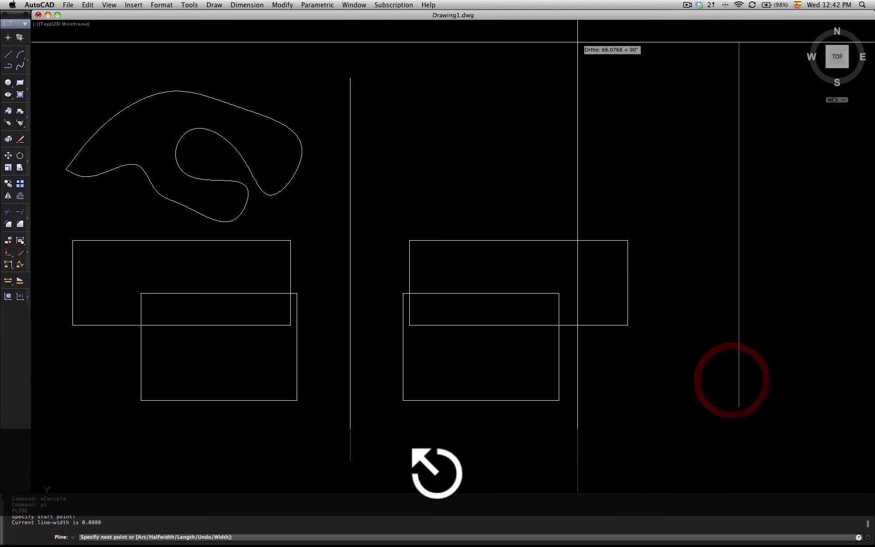
{"action": "key", "text": "F8"}
{"action": "left_click", "coordinate": [548, 89]}
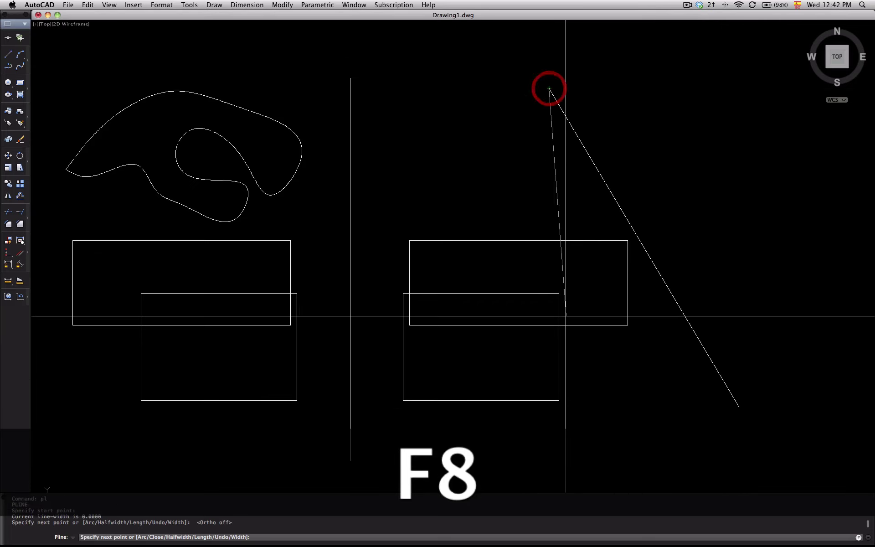
{"action": "key", "text": "Escape"}
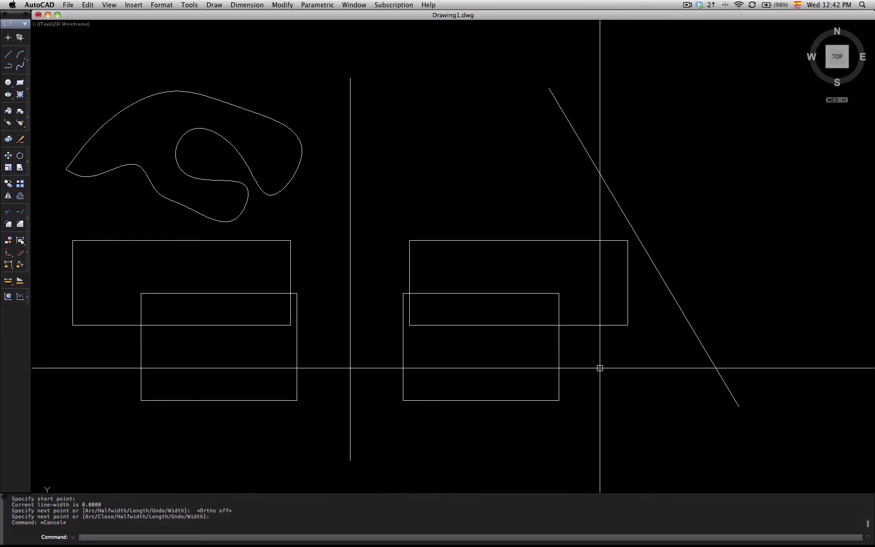
Step: Mirror the two overlapping rectangles beside the slanted line across it, using its endpoints as the mirror line, and keep the source objects
{"action": "type", "text": "mi"}
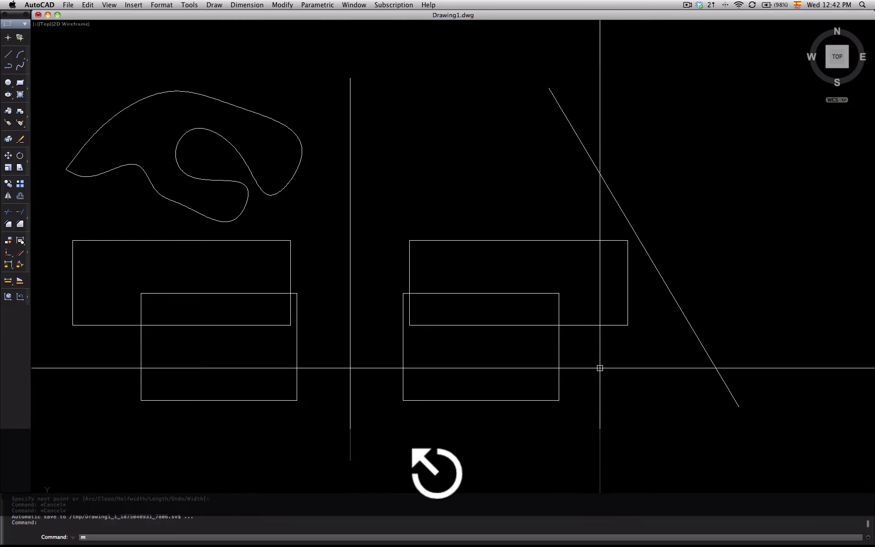
{"action": "key", "text": "Return"}
{"action": "left_click", "coordinate": [578, 348]}
{"action": "left_click", "coordinate": [538, 316]}
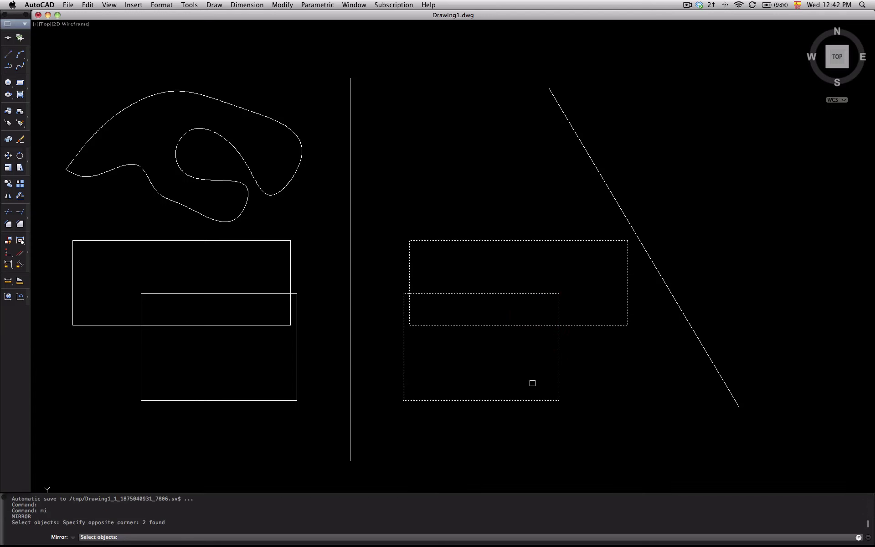
{"action": "key", "text": "Return"}
{"action": "scroll", "coordinate": [552, 285], "scroll_direction": "up", "scroll_amount": 3}
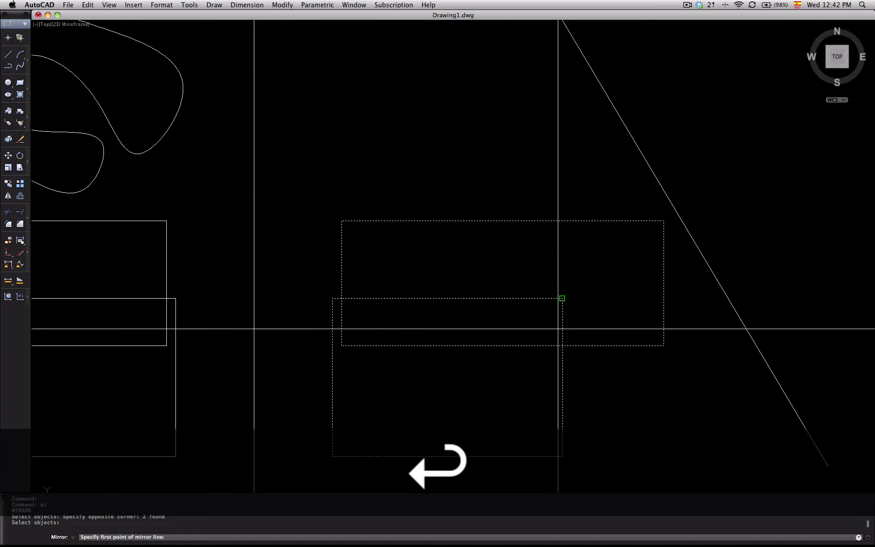
{"action": "scroll", "coordinate": [560, 300], "scroll_direction": "down", "scroll_amount": 2}
{"action": "left_click", "coordinate": [551, 72]}
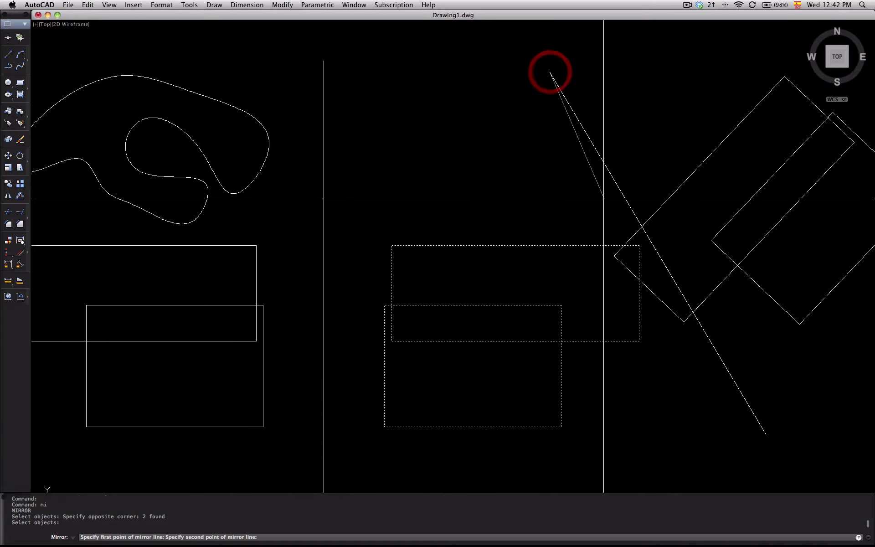
{"action": "left_click", "coordinate": [763, 431]}
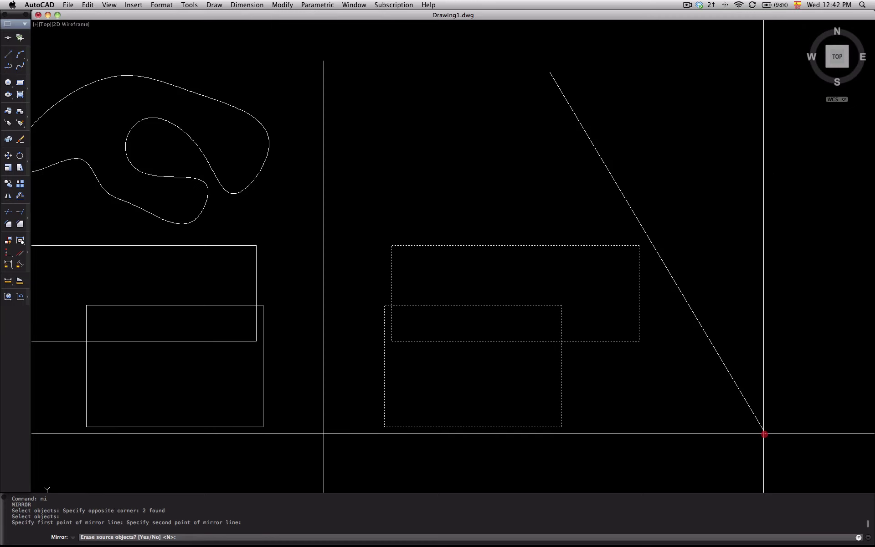
{"action": "key", "text": "Return"}
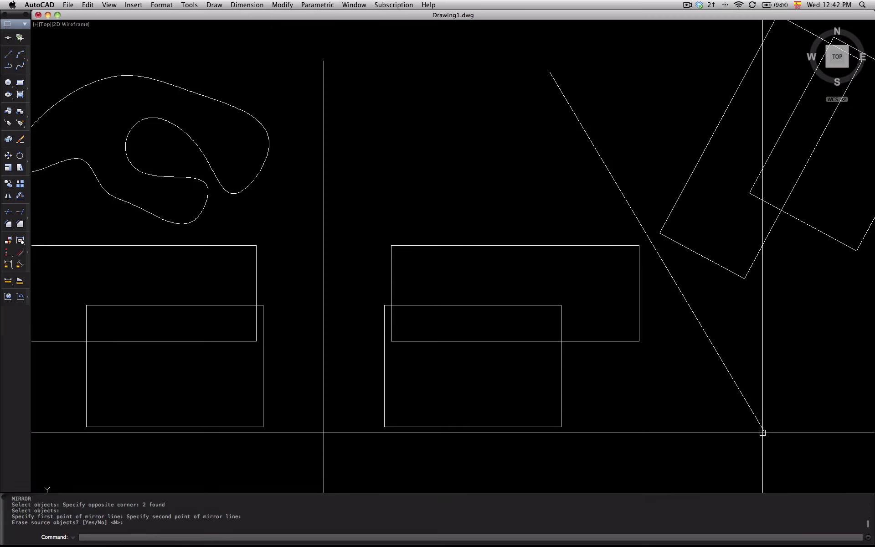
{"action": "scroll", "coordinate": [763, 432], "scroll_direction": "up", "scroll_amount": 4}
{"action": "scroll", "coordinate": [729, 429], "scroll_direction": "down", "scroll_amount": 3}
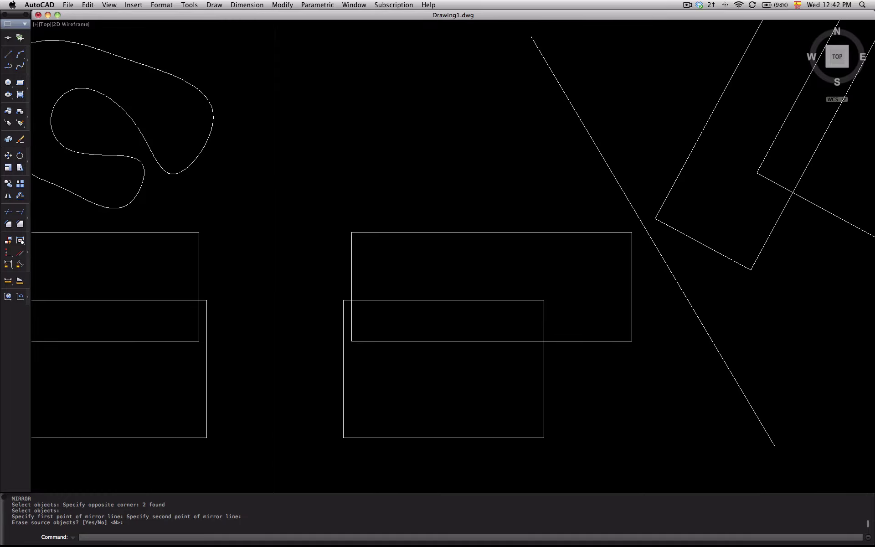
{"action": "middle_click_drag", "start_coordinate": [731, 395], "coordinate": [732, 395]}
Step: Delete the slanted line and the two tilted rectangles mirrored across it
{"action": "key", "text": "Escape"}
{"action": "key", "text": "Escape"}
{"action": "middle_click_drag", "start_coordinate": [668, 359], "coordinate": [472, 383]}
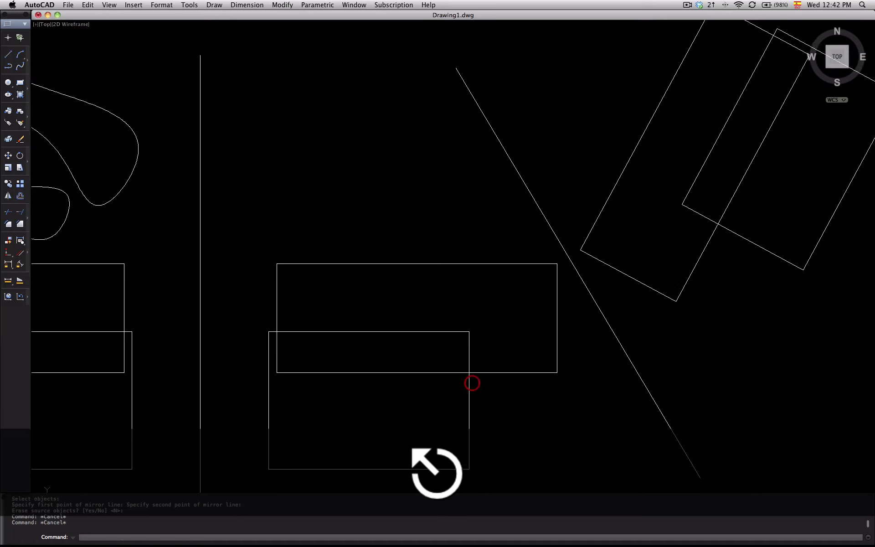
{"action": "key", "text": "Escape"}
{"action": "left_click", "coordinate": [639, 375]}
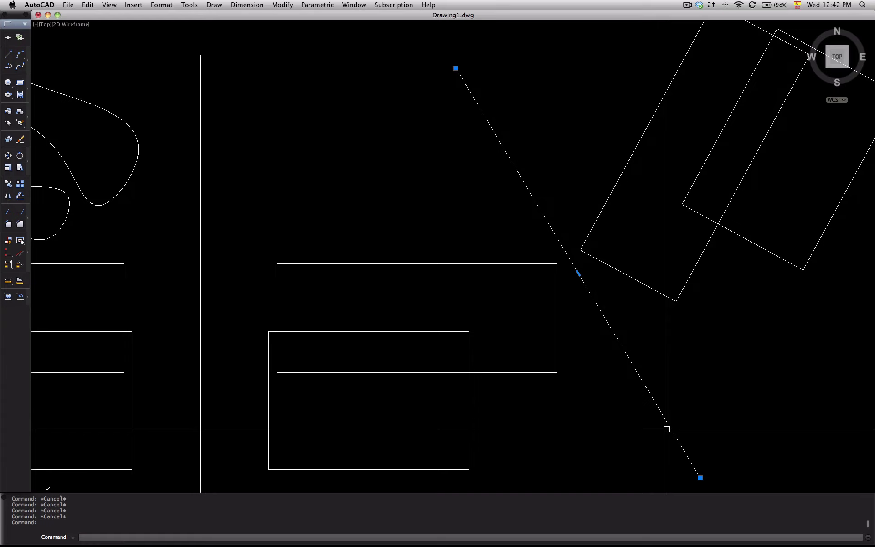
{"action": "key", "text": "Delete"}
{"action": "scroll", "coordinate": [667, 428], "scroll_direction": "up", "scroll_amount": 2}
{"action": "mouse_move", "coordinate": [785, 302]}
{"action": "left_mouse_down"}
{"action": "mouse_move", "coordinate": [658, 170]}
{"action": "mouse_move", "coordinate": [654, 145]}
{"action": "left_mouse_up"}
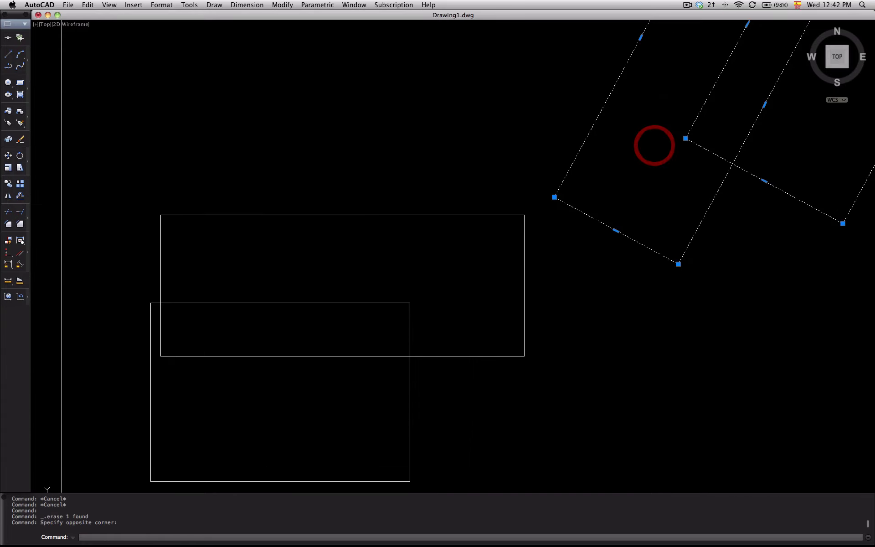
{"action": "key", "text": "Delete"}
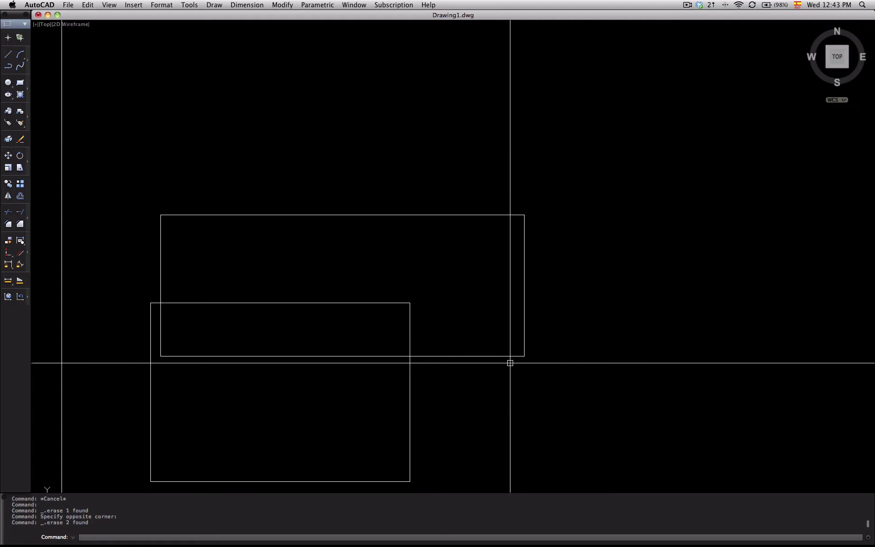
{"action": "key", "text": "Escape"}
{"action": "left_click", "coordinate": [453, 391]}
{"action": "middle_click_drag", "start_coordinate": [462, 306], "coordinate": [484, 219]}
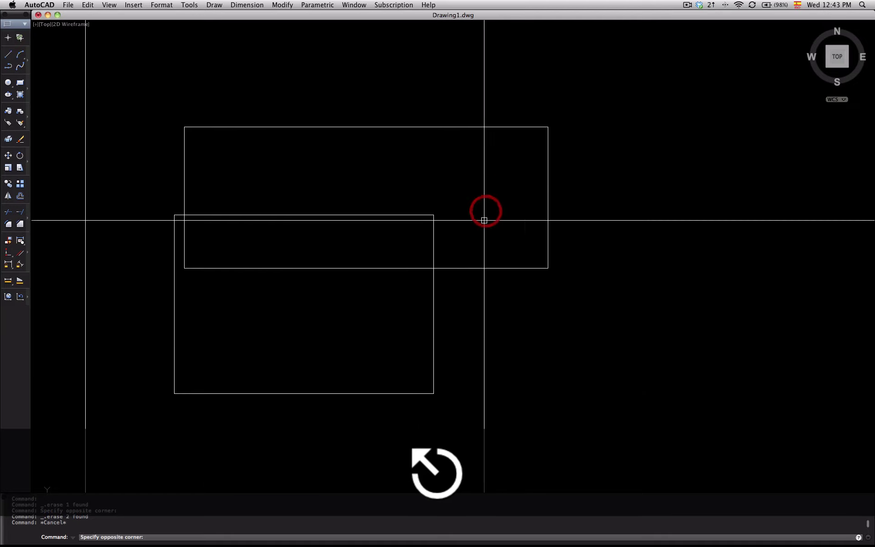
{"action": "key", "text": "Escape"}
{"action": "scroll", "coordinate": [484, 224], "scroll_direction": "down", "scroll_amount": 1}
{"action": "key", "text": "Escape"}
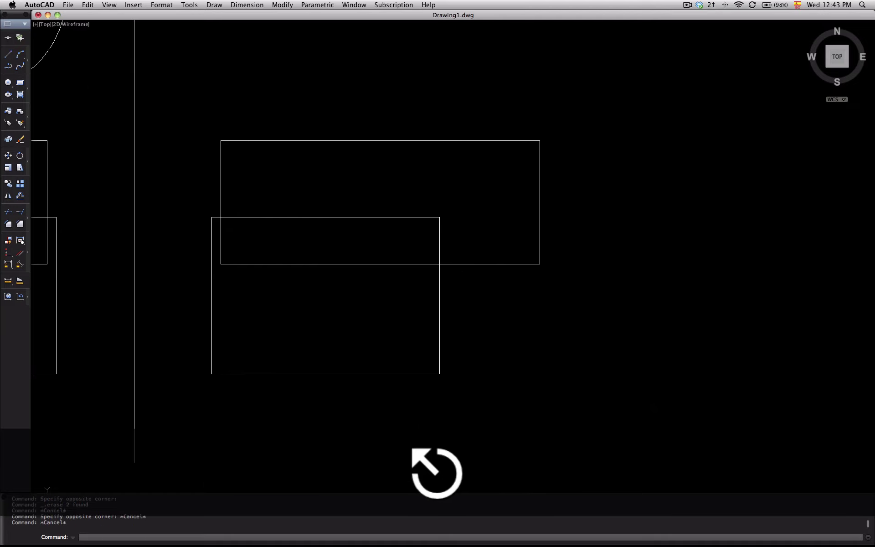
Step: Mirror the two rectangles across a vertical axis picked freely in the empty space to their right, with Ortho on, keeping the source objects
{"action": "type", "text": "mi"}
{"action": "right_click", "coordinate": [487, 294]}
{"action": "left_click", "coordinate": [547, 317]}
{"action": "left_click", "coordinate": [417, 253]}
{"action": "right_click", "coordinate": [515, 308]}
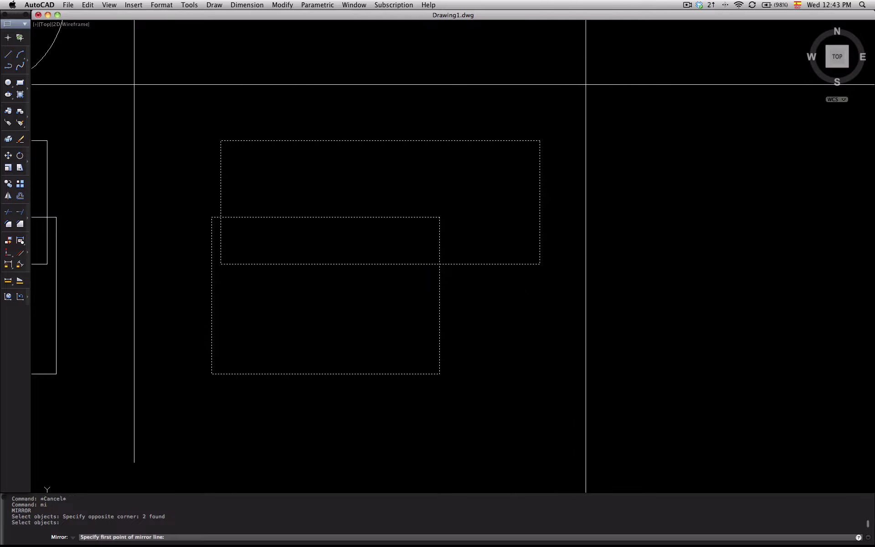
{"action": "left_click", "coordinate": [582, 66]}
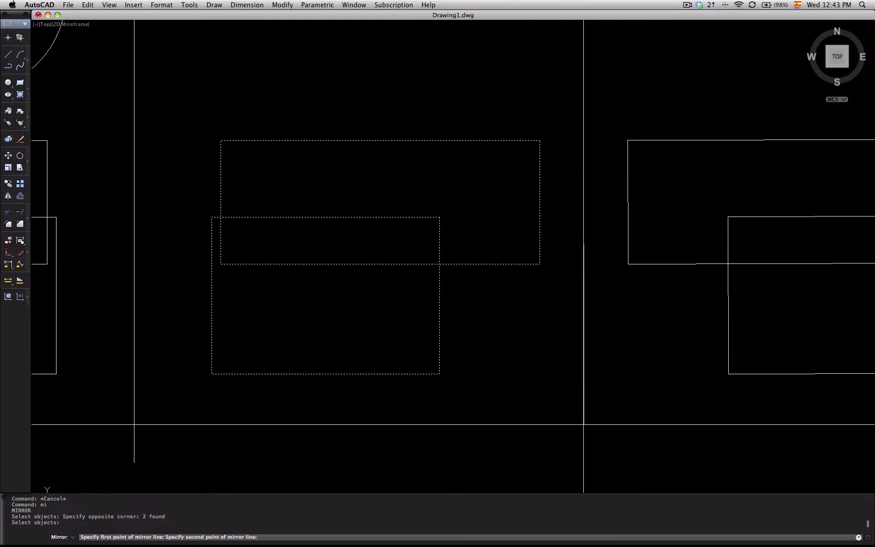
{"action": "key", "text": "F8"}
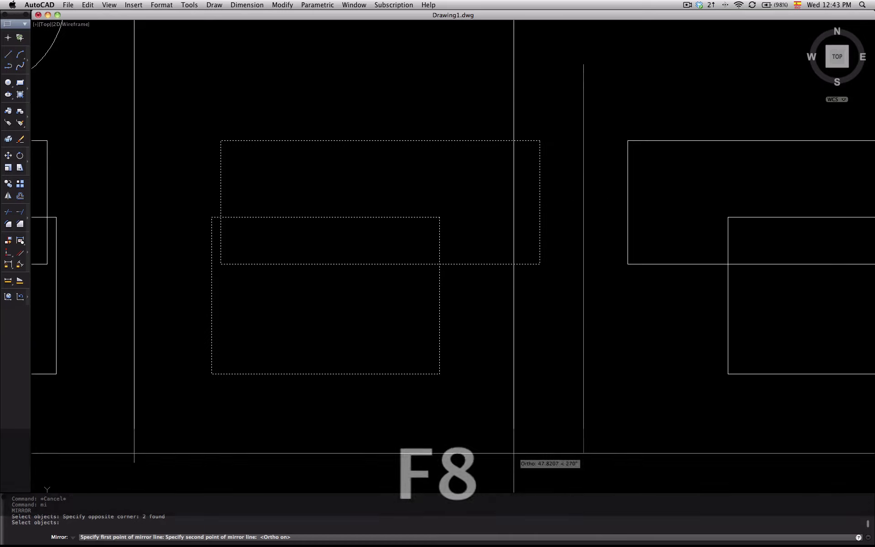
{"action": "left_click", "coordinate": [516, 438]}
{"action": "key", "text": "Return"}
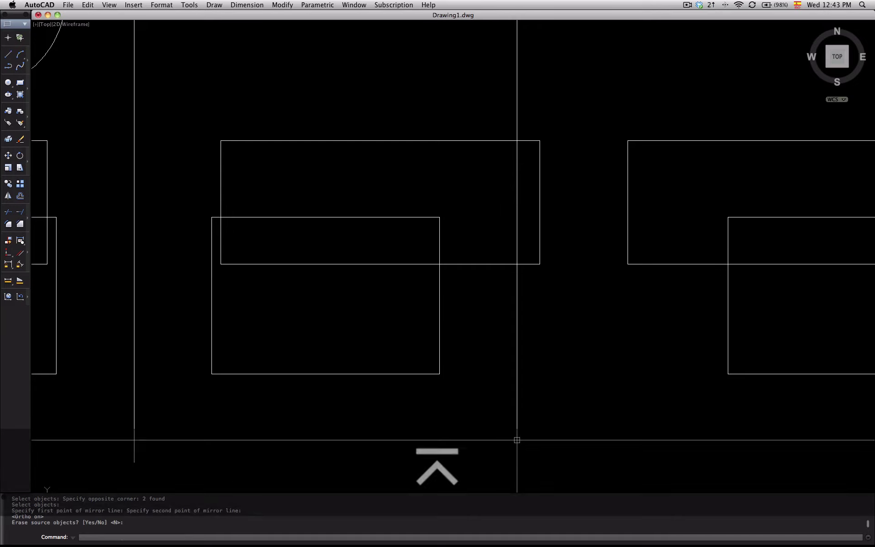
{"action": "scroll", "coordinate": [520, 419], "scroll_direction": "up", "scroll_amount": 1}
{"action": "scroll", "coordinate": [523, 386], "scroll_direction": "down", "scroll_amount": 1}
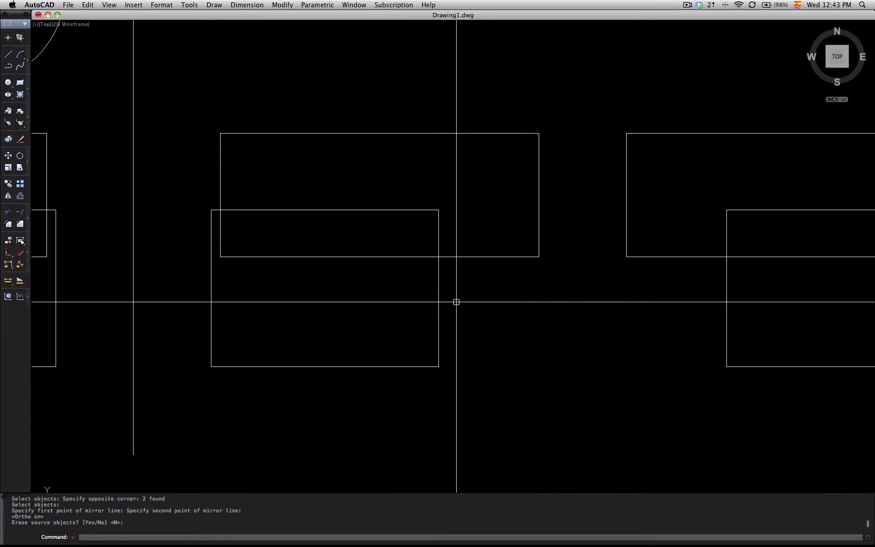
{"action": "key", "text": "Escape"}
{"action": "type", "text": "pl"}
{"action": "right_click", "coordinate": [493, 197]}
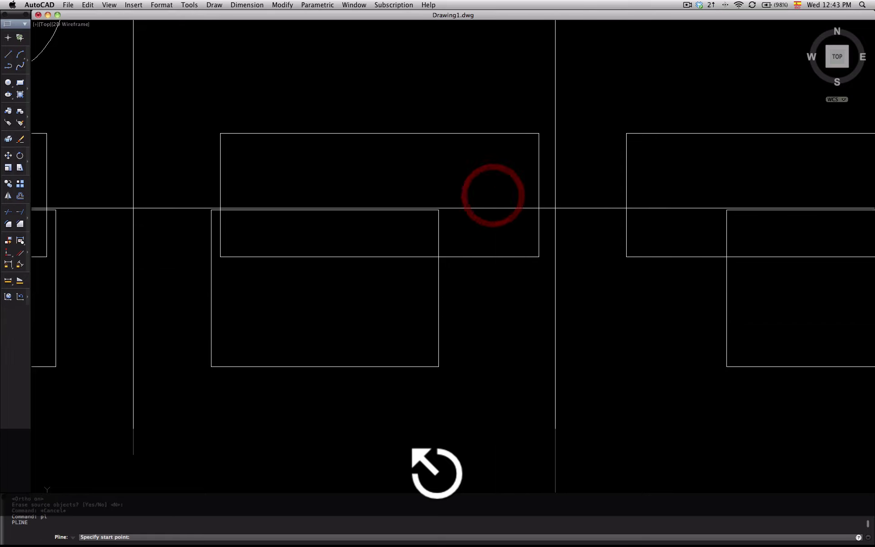
{"action": "key", "text": "Escape"}
Step: Delete the two rectangles just mirrored across the freely picked vertical axis
{"action": "left_click_drag", "start_coordinate": [769, 322], "coordinate": [644, 256]}
{"action": "key", "text": "Delete"}
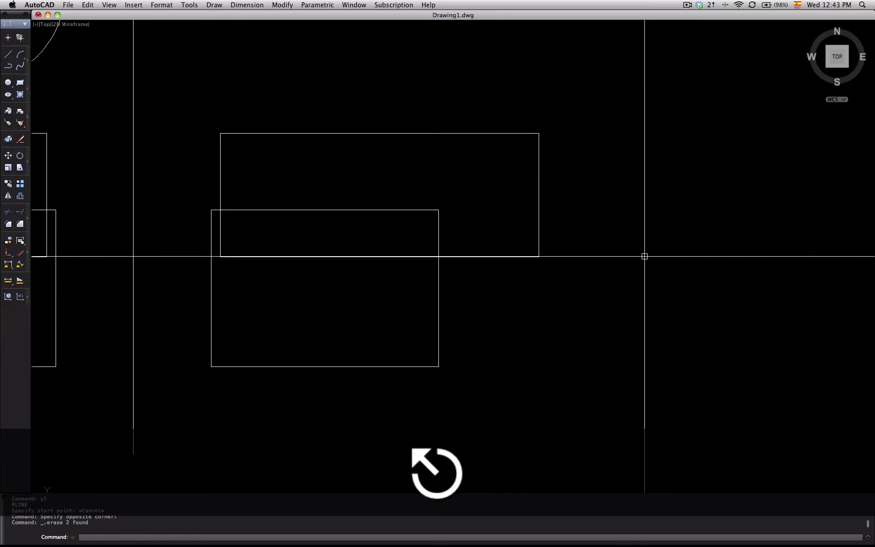
{"action": "key", "text": "Escape"}
{"action": "key", "text": "Escape"}
Step: Mirror only the lower rectangle across the vertical axis through the larger rectangle's upper-right corner, keeping the source object
{"action": "type", "text": "mi"}
{"action": "key", "text": "Return"}
{"action": "scroll", "coordinate": [595, 268], "scroll_direction": "up", "scroll_amount": 1}
{"action": "left_click", "coordinate": [491, 326]}
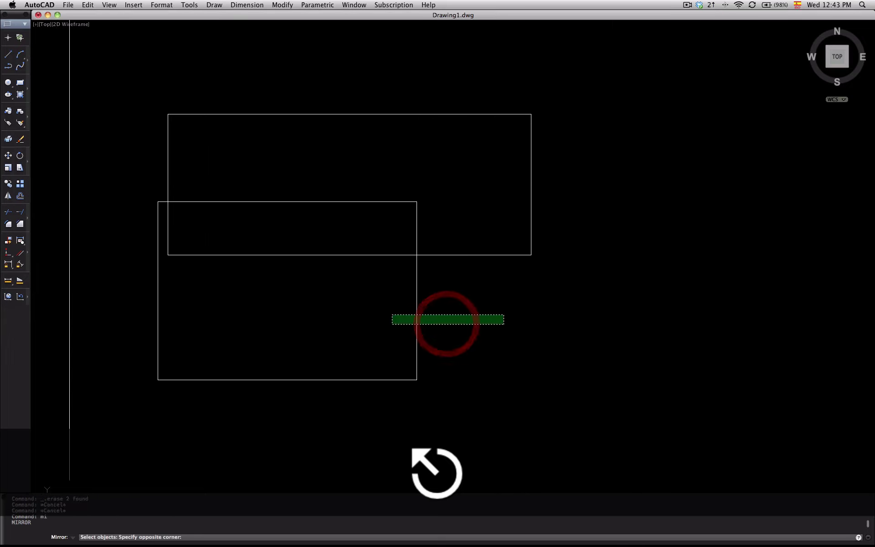
{"action": "left_click", "coordinate": [392, 315]}
{"action": "right_click", "coordinate": [474, 291]}
{"action": "left_click", "coordinate": [532, 114]}
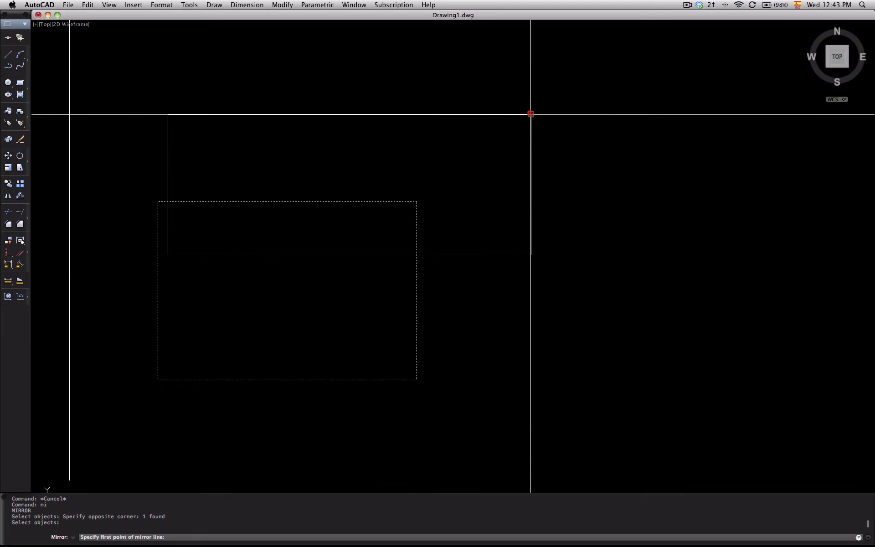
{"action": "left_click", "coordinate": [505, 301]}
{"action": "right_click", "coordinate": [504, 301]}
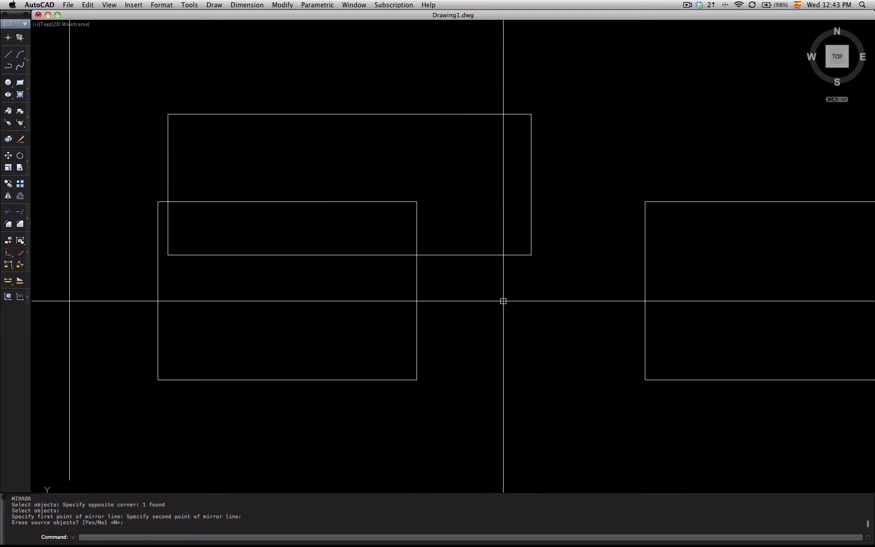
Step: Mirror the new rectangle copy upward across a horizontal axis along its top edge, starting at its upper-left corner, and keep the source object
{"action": "right_click", "coordinate": [604, 292]}
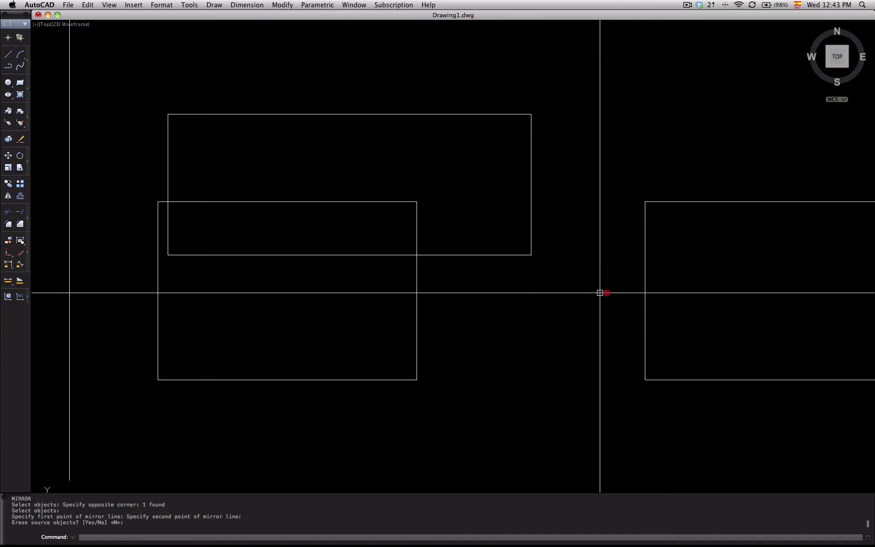
{"action": "left_click", "coordinate": [703, 263]}
{"action": "left_click", "coordinate": [631, 212]}
{"action": "right_click", "coordinate": [629, 199]}
{"action": "left_click", "coordinate": [645, 202]}
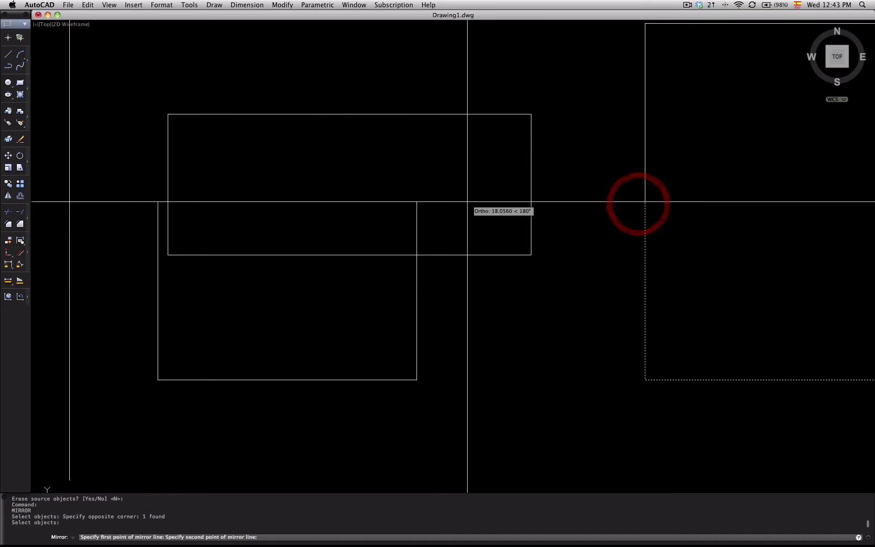
{"action": "left_click", "coordinate": [383, 187]}
{"action": "right_click", "coordinate": [383, 188]}
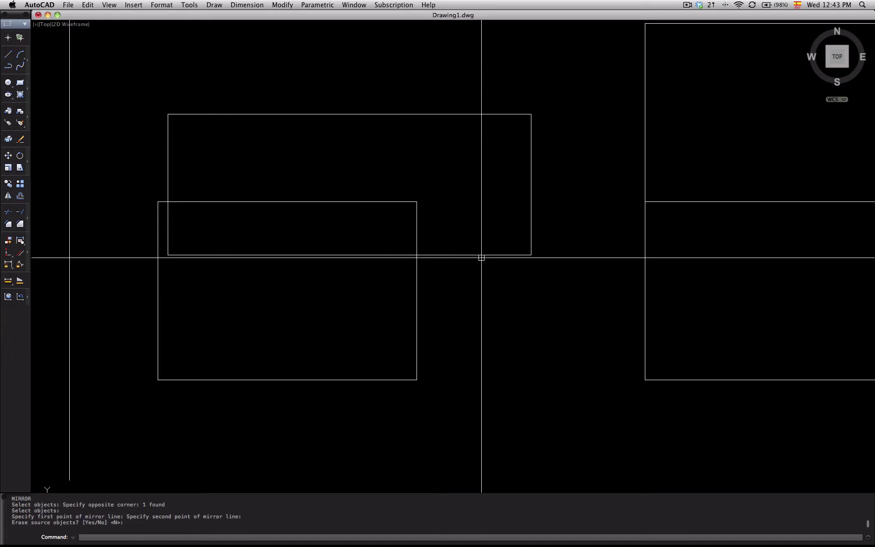
Step: Delete the two stacked rectangle copies at the far right of the drawing
{"action": "key", "text": "Escape"}
{"action": "left_click", "coordinate": [707, 233]}
{"action": "left_click", "coordinate": [627, 172]}
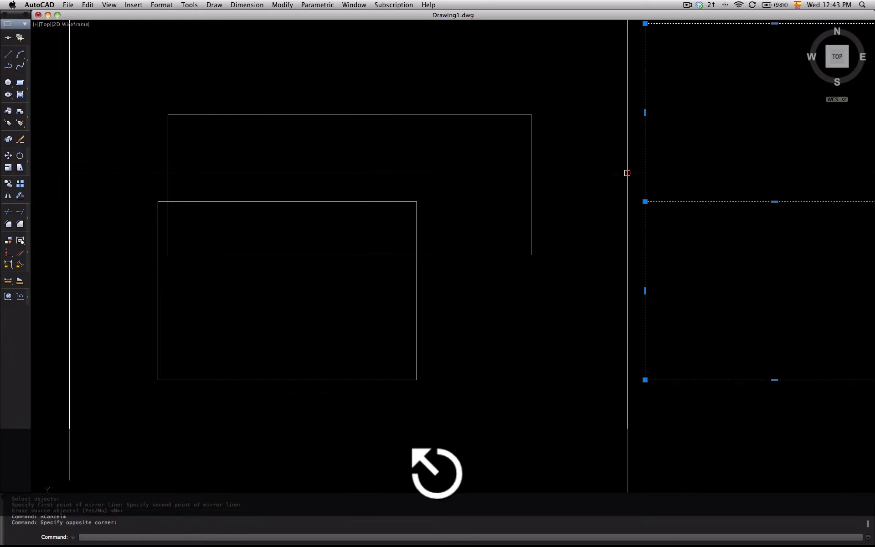
{"action": "key", "text": "Delete"}
{"action": "scroll", "coordinate": [476, 307], "scroll_direction": "down", "scroll_amount": 1}
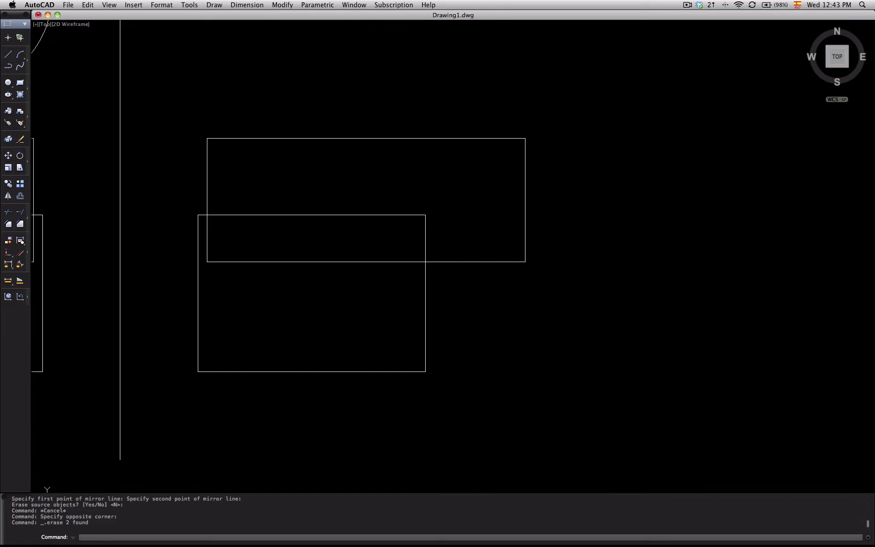
{"action": "key", "text": "Escape"}
{"action": "left_click", "coordinate": [465, 296]}
{"action": "middle_click_drag", "start_coordinate": [614, 316], "coordinate": [767, 319]}
{"action": "key", "text": "Escape"}
{"action": "key", "text": "Escape"}
{"action": "key", "text": "Escape"}
{"action": "key", "text": "Escape"}
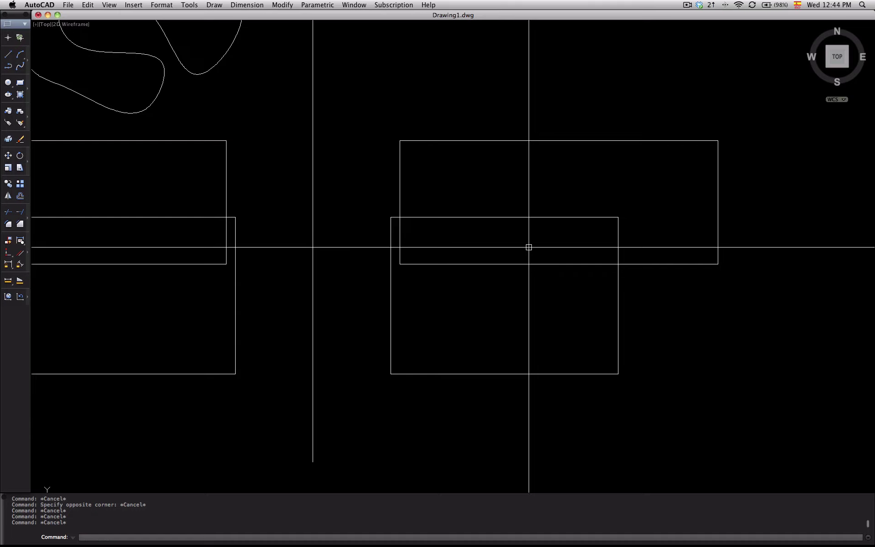
{"action": "left_click", "coordinate": [687, 5]}
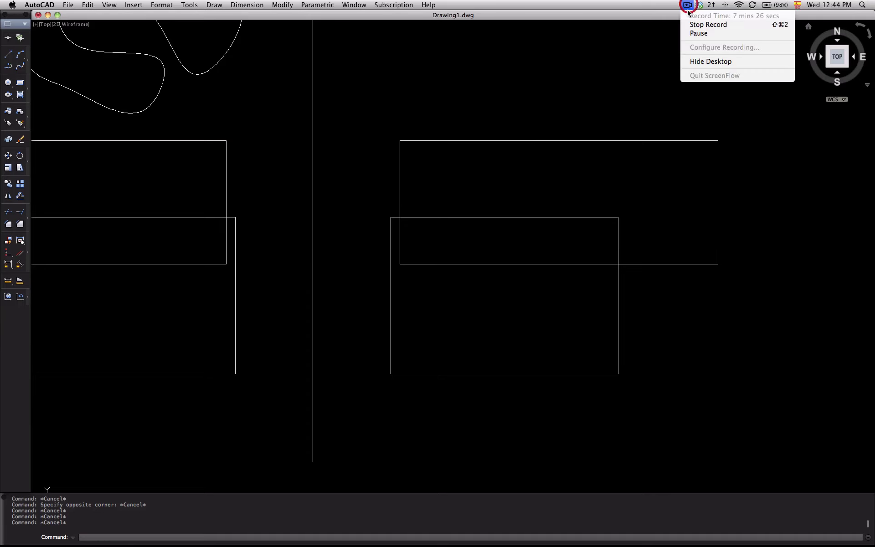
{"action": "left_click", "coordinate": [698, 34]}
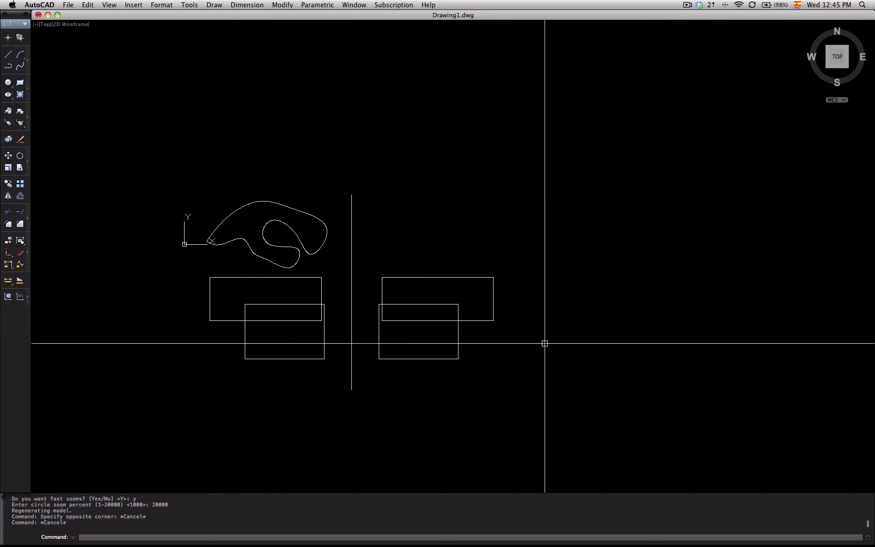
Step: Switch to Pages and begin a new paragraph below the Mirror notes reading "El comando mirror tiene la opcion"
{"action": "key", "text": "super+Tab"}
{"action": "key", "text": "super+Tab"}
{"action": "key", "text": "super+Tab"}
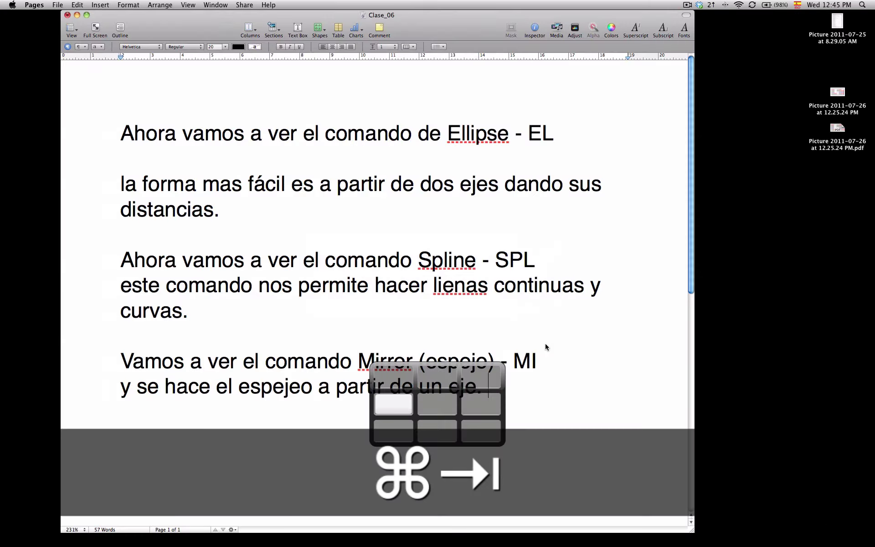
{"action": "key", "text": "Return"}
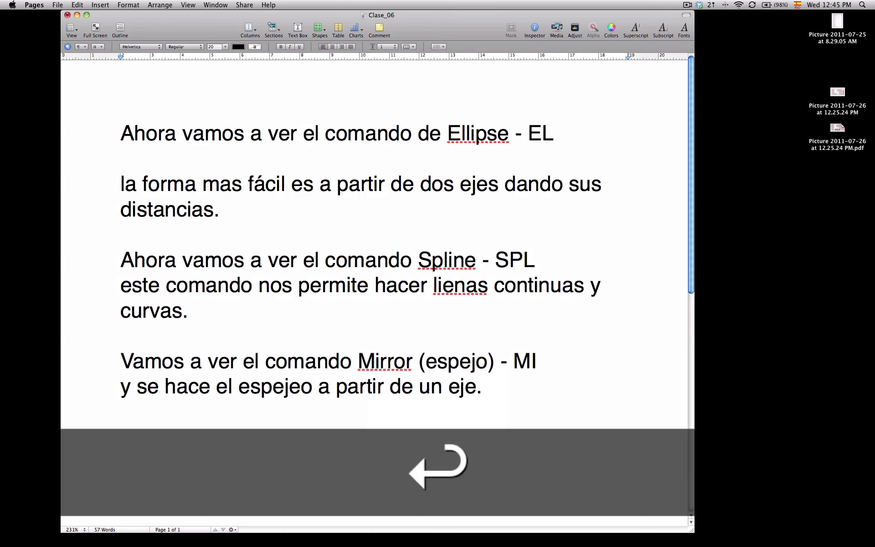
{"action": "type", "text": "El coman"}
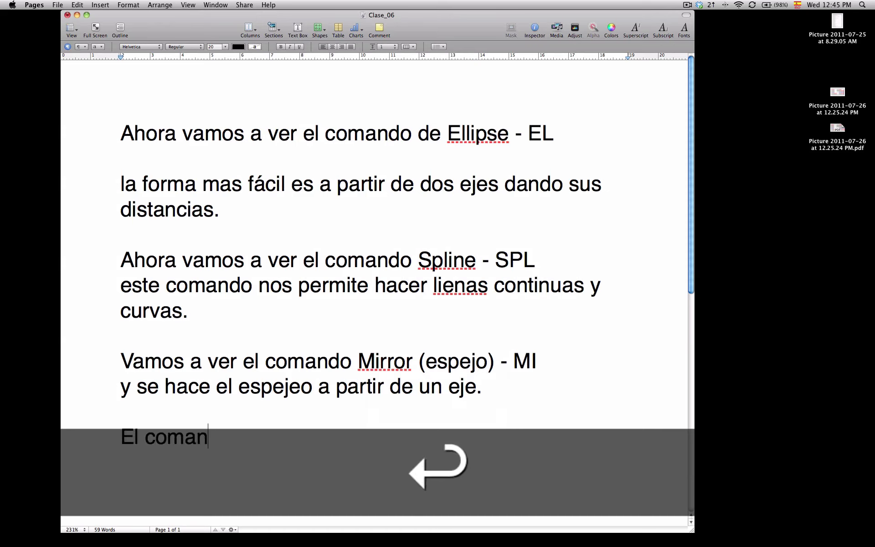
{"action": "type", "text": "do mirror tie"}
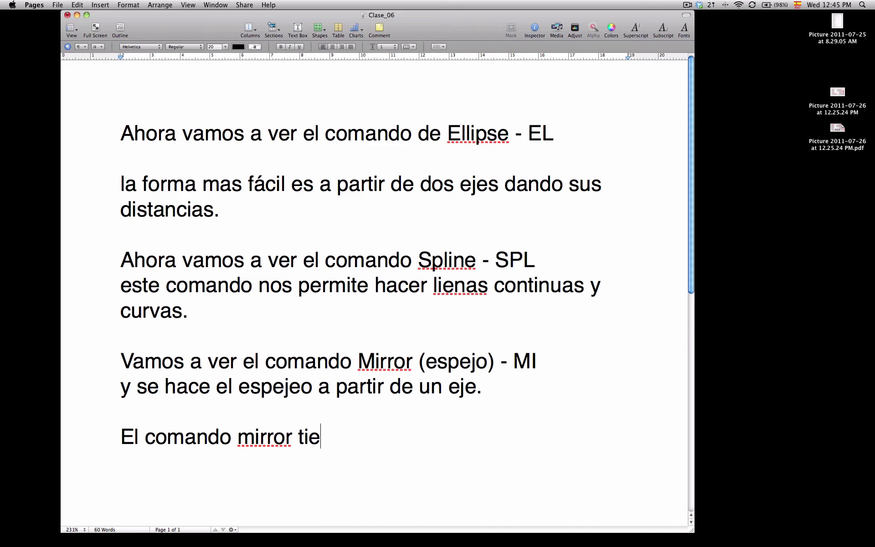
{"action": "type", "text": "ne la opcion"}
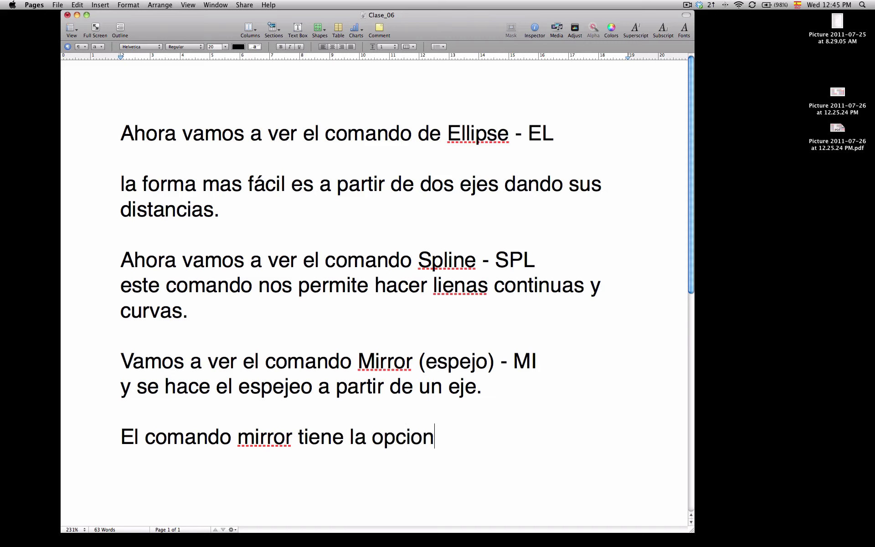
Step: Complete the Mirror sentence with "de espejear un objeto y borrar el objeto original" and start a new line
{"action": "type", "text": " de que"}
{"action": "key", "text": "BackSpace"}
{"action": "key", "text": "BackSpace"}
{"action": "key", "text": "BackSpace"}
{"action": "type", "text": "es"}
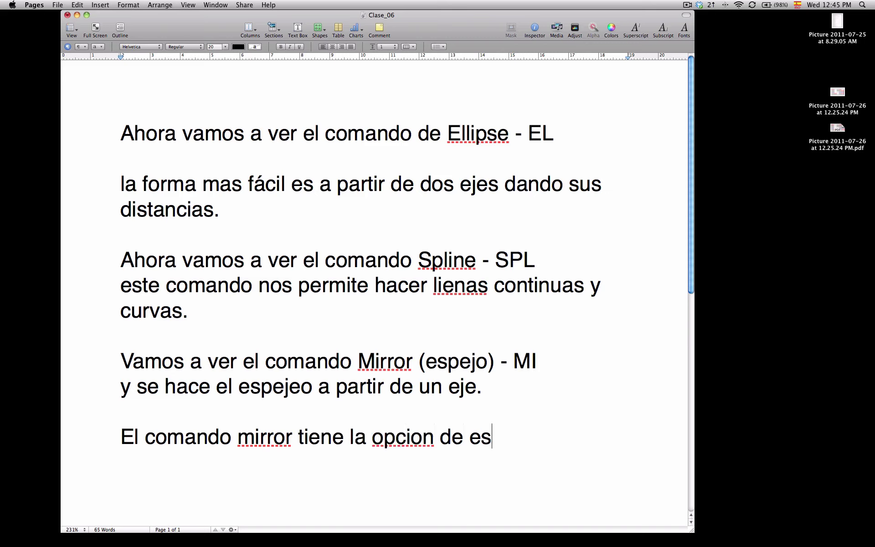
{"action": "type", "text": "pejear "}
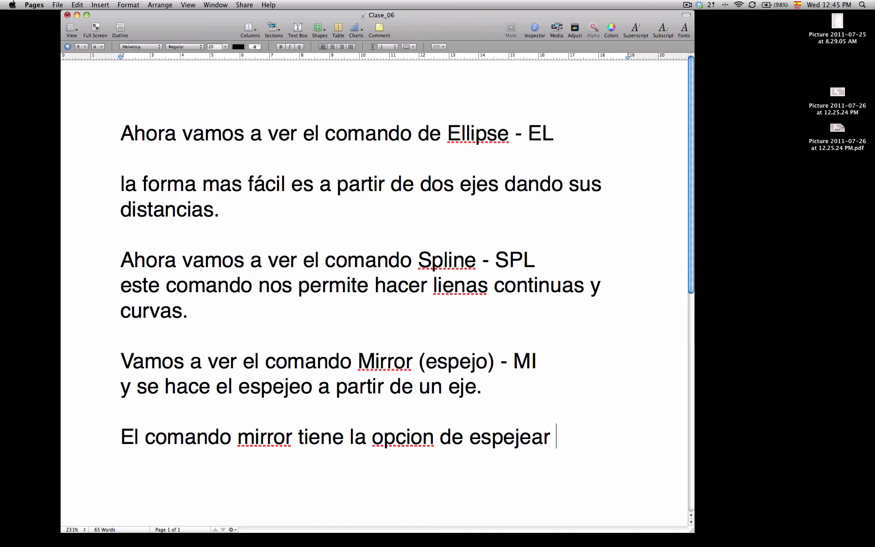
{"action": "type", "text": "un ob"}
{"action": "key", "text": "BackSpace"}
{"action": "key", "text": "BackSpace"}
{"action": "type", "text": "objeto y "}
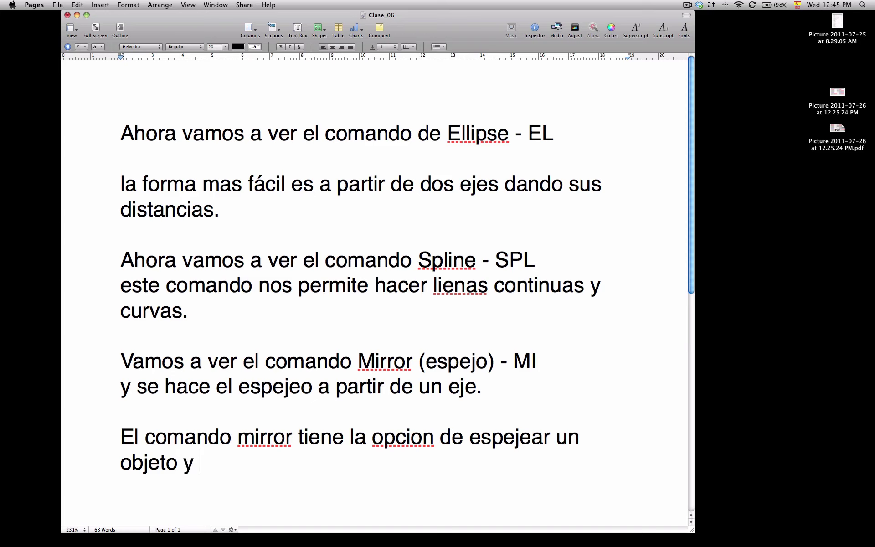
{"action": "type", "text": "borrar "}
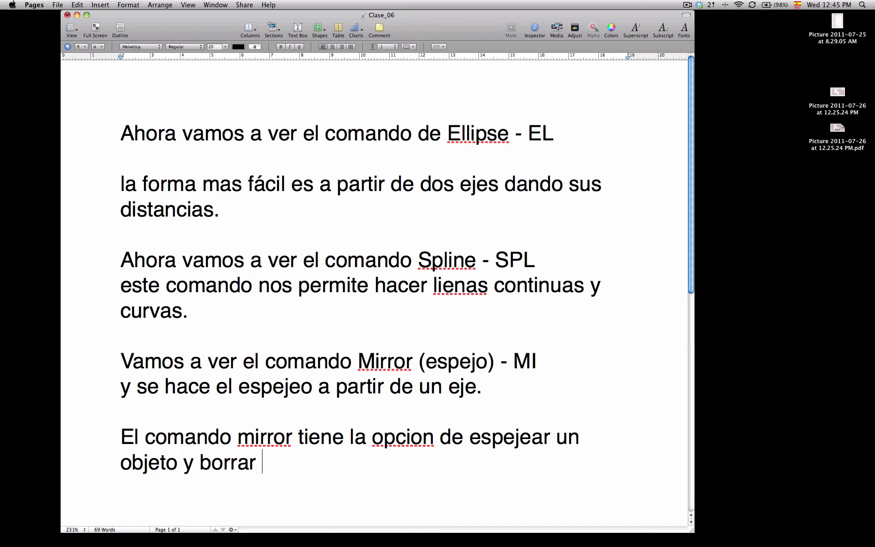
{"action": "type", "text": "el objeto orig"}
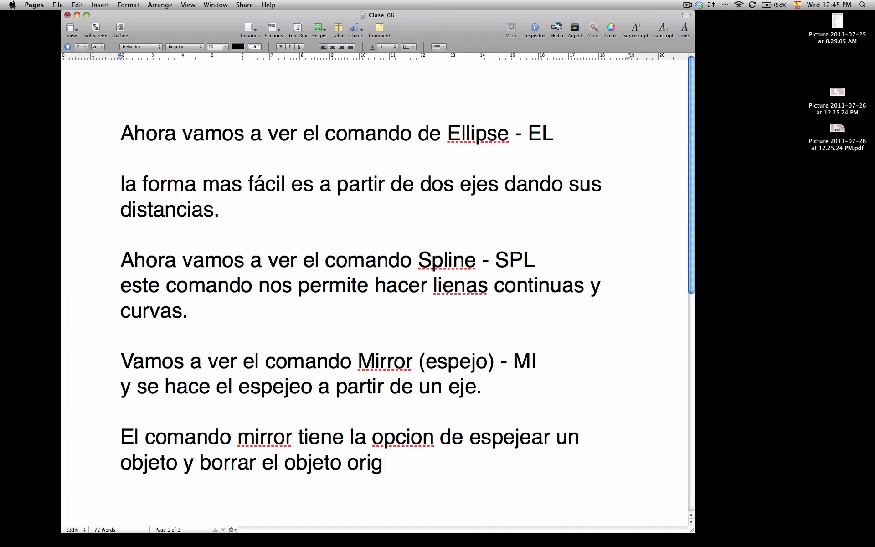
{"action": "type", "text": "inal"}
{"action": "key", "text": "Return"}
Step: Switch back to AutoCAD and cancel any active command
{"action": "key", "text": "super+Tab"}
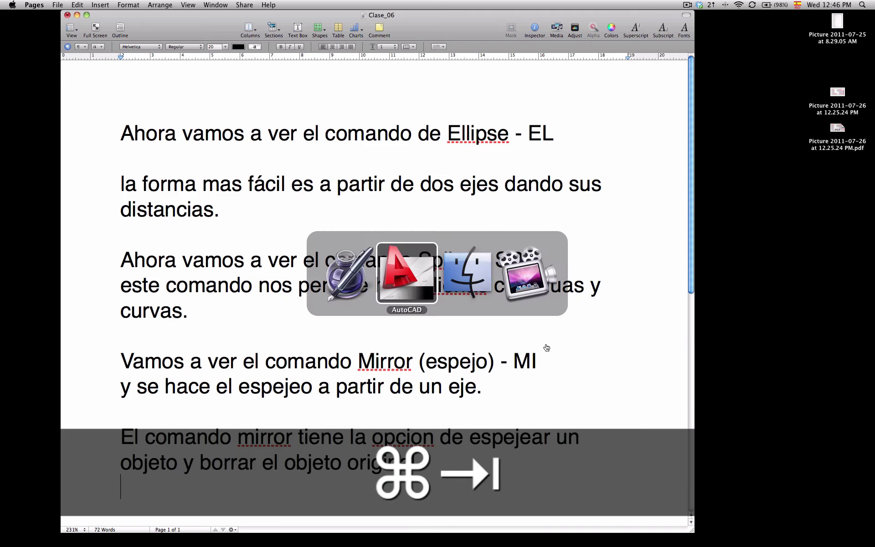
{"action": "key", "text": "super+Tab"}
{"action": "key", "text": "super+Tab"}
{"action": "key", "text": "super+Tab"}
{"action": "key", "text": "super+Tab"}
{"action": "key", "text": "Escape"}
{"action": "key", "text": "Escape"}
{"action": "key", "text": "Escape"}
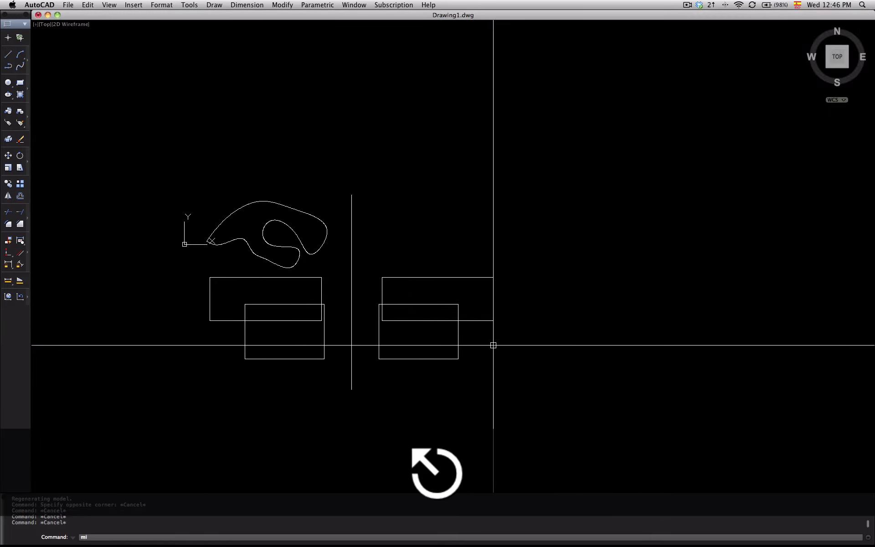
Step: Mirror the two overlapping rectangles right of the line across a freely picked vertical axis to their right, erasing the source objects
{"action": "key", "text": "Return"}
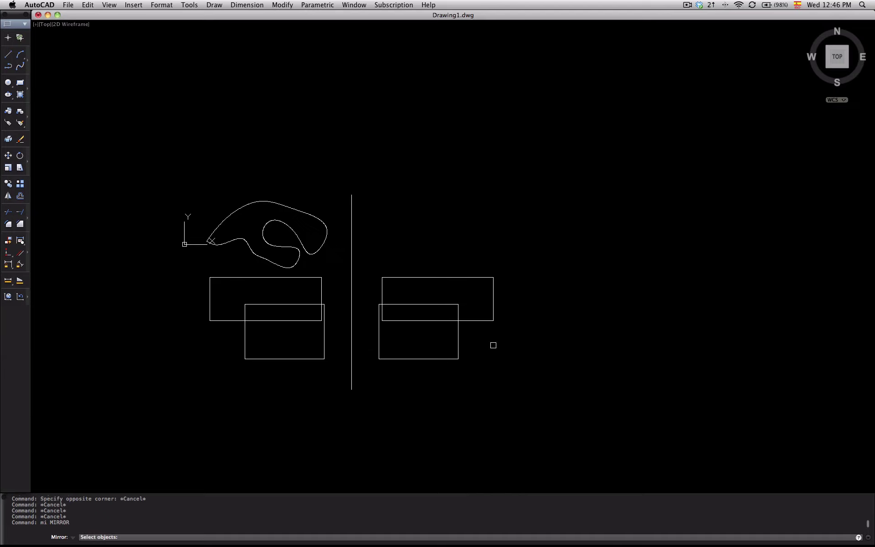
{"action": "left_click", "coordinate": [493, 345]}
{"action": "left_click", "coordinate": [440, 309]}
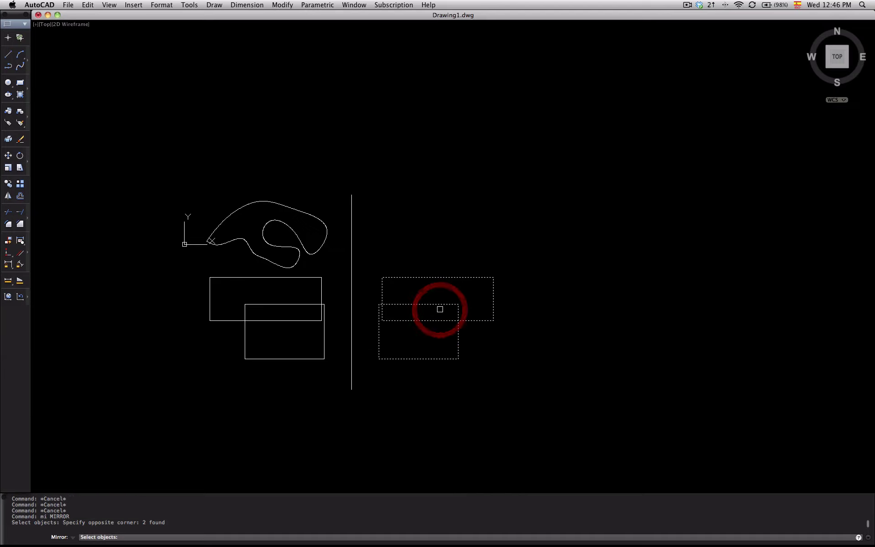
{"action": "key", "text": "Return"}
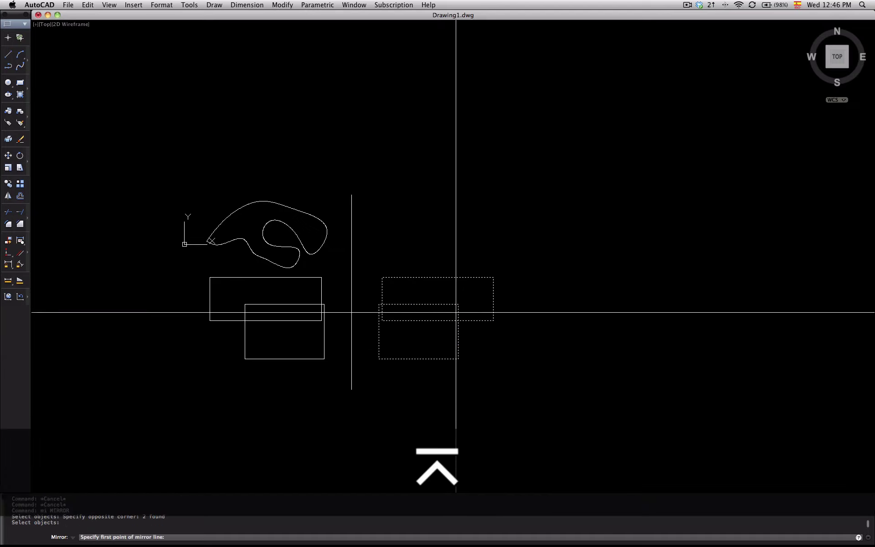
{"action": "left_click", "coordinate": [509, 405]}
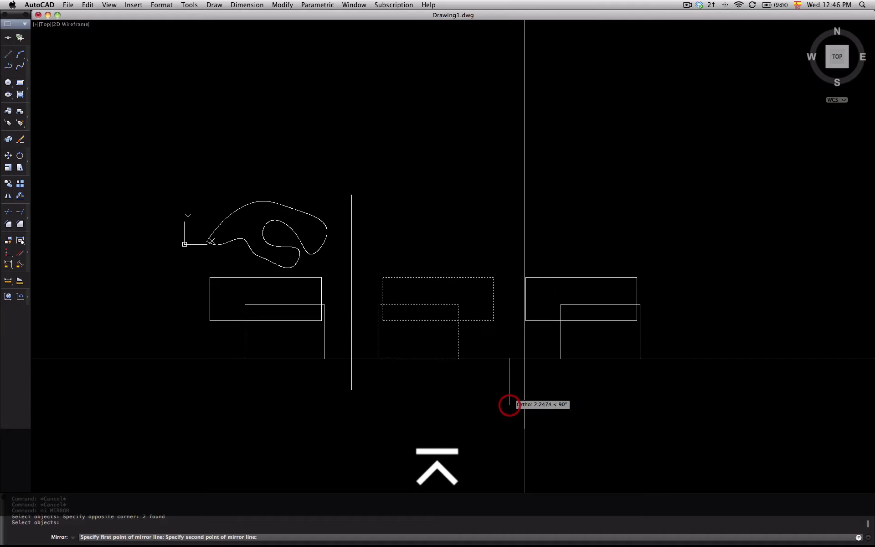
{"action": "left_click", "coordinate": [513, 170]}
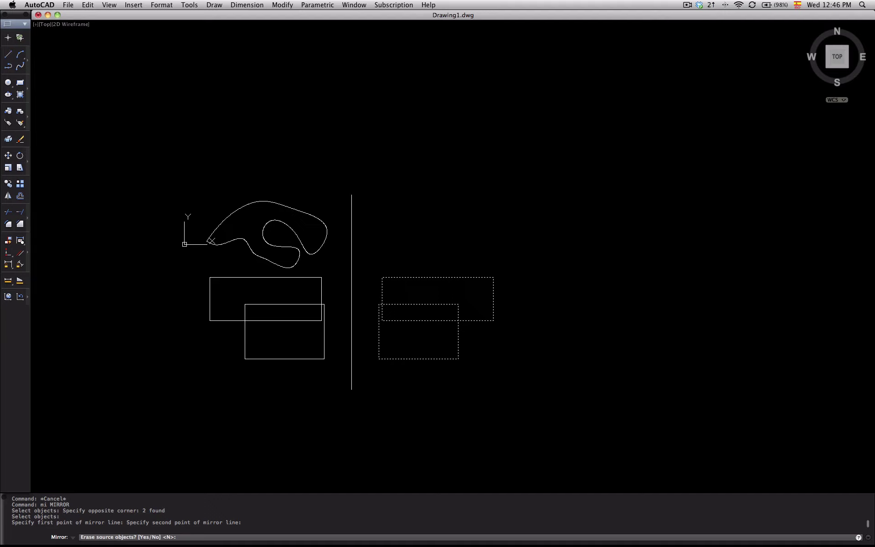
{"action": "type", "text": "y"}
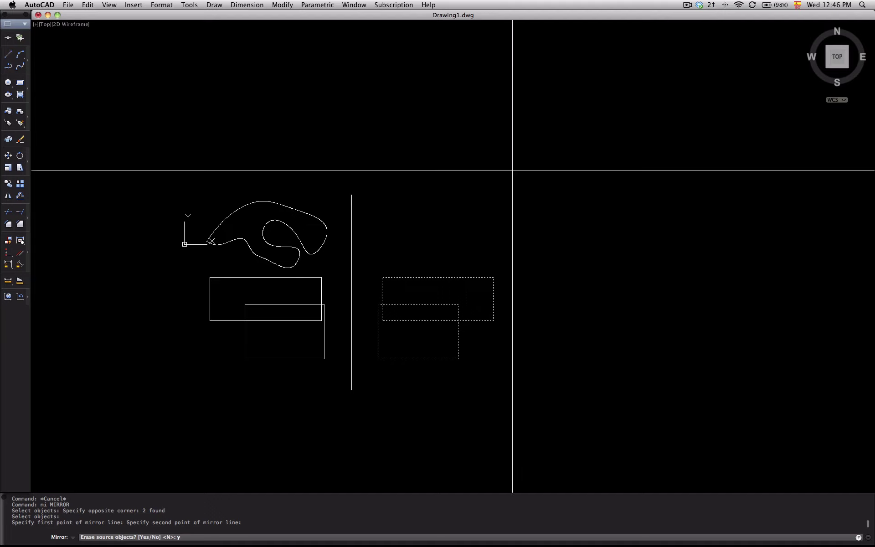
{"action": "key", "text": "Return"}
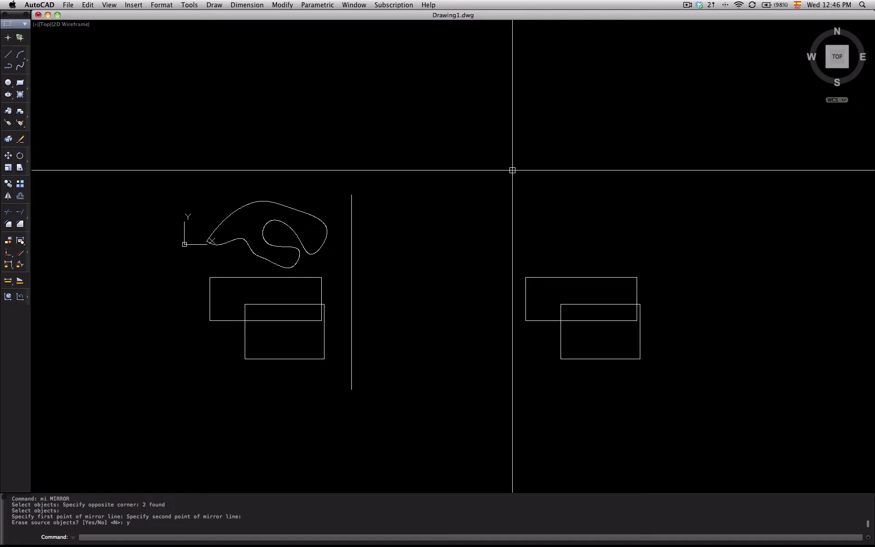
{"action": "left_click", "coordinate": [687, 5]}
{"action": "left_click", "coordinate": [699, 33]}
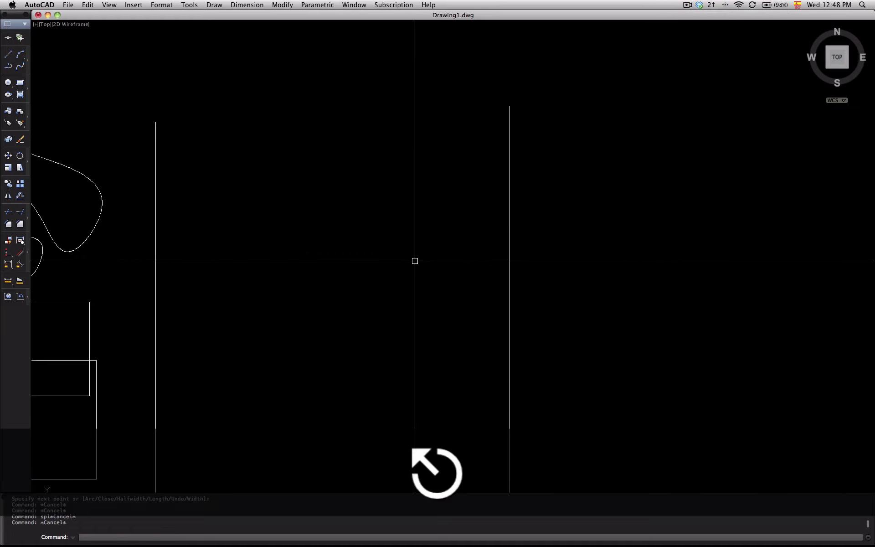
{"action": "type", "text": "l"}
{"action": "key", "text": "Return"}
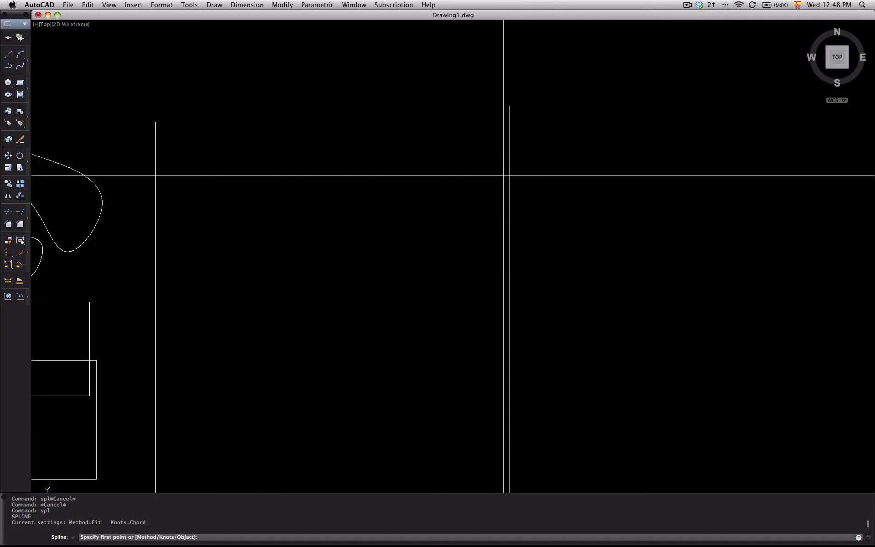
{"action": "key", "text": "F3"}
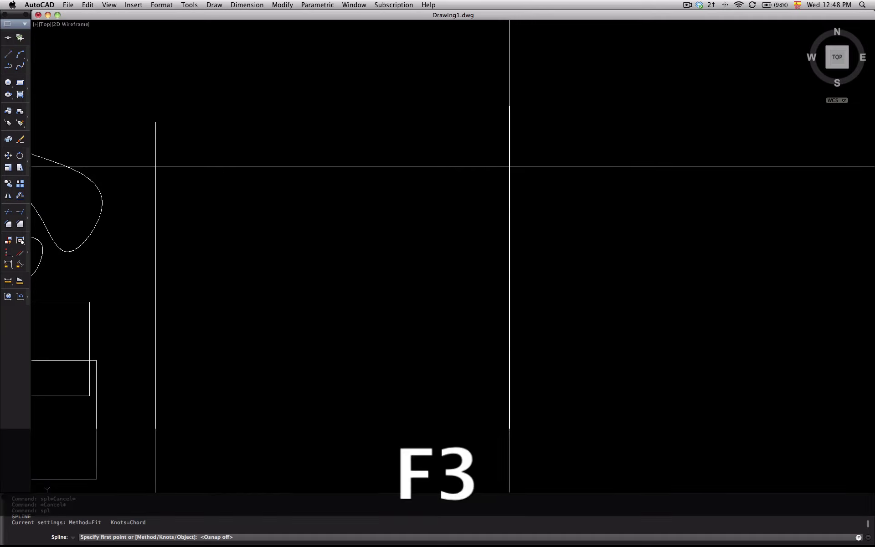
{"action": "left_click", "coordinate": [509, 166]}
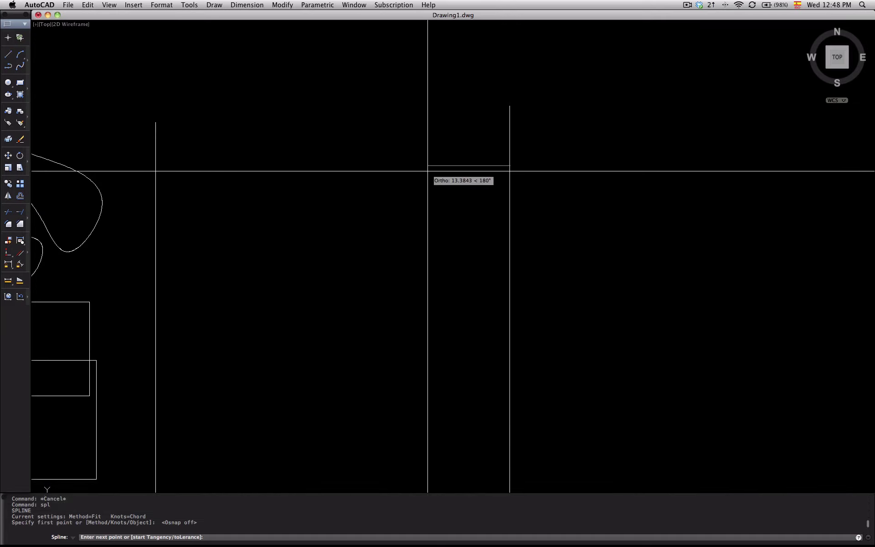
{"action": "left_click", "coordinate": [397, 173]}
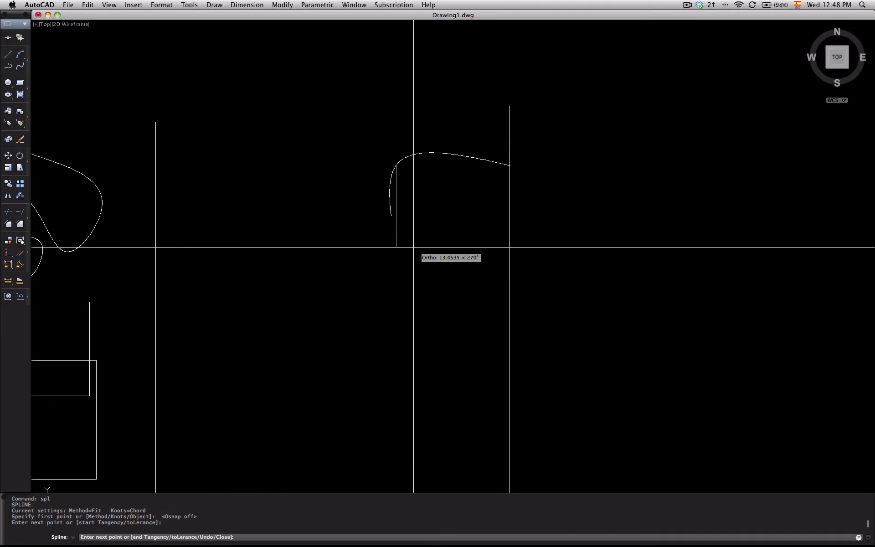
{"action": "scroll", "coordinate": [412, 248], "scroll_direction": "down", "scroll_amount": 3}
{"action": "scroll", "coordinate": [410, 253], "scroll_direction": "down", "scroll_amount": 2}
{"action": "scroll", "coordinate": [410, 254], "scroll_direction": "up", "scroll_amount": 2}
{"action": "key", "text": "Escape"}
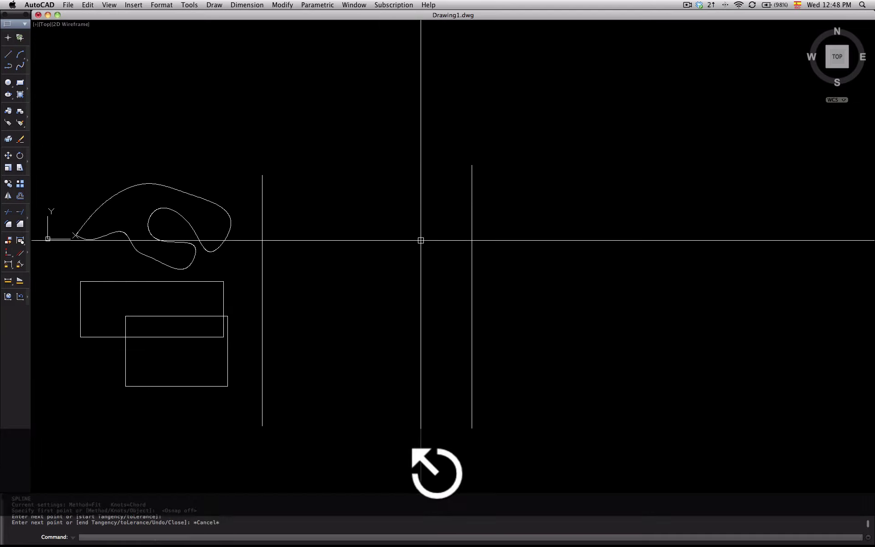
Step: Start a polyline at the right vertical line's upper endpoint, running horizontally left and then, with ortho off, diagonally down to just beside that line
{"action": "type", "text": "pl"}
{"action": "key", "text": "Return"}
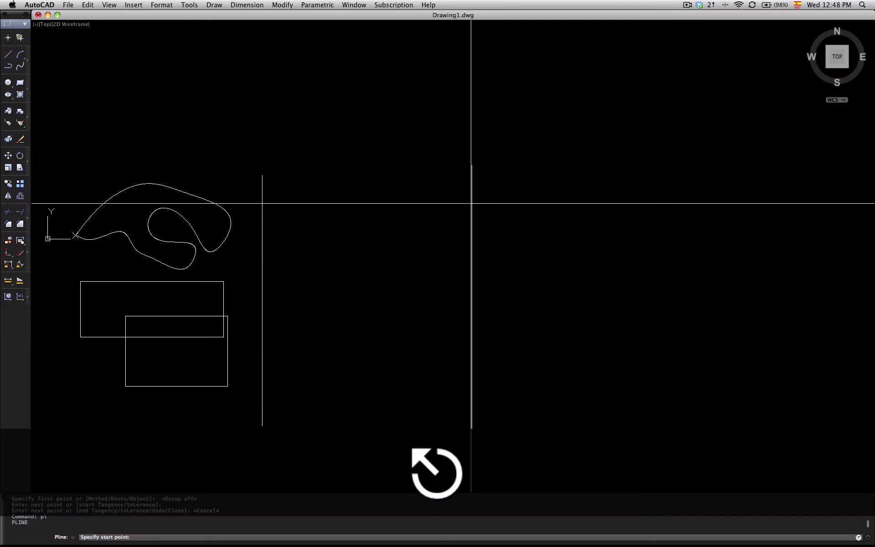
{"action": "scroll", "coordinate": [471, 203], "scroll_direction": "up", "scroll_amount": 1}
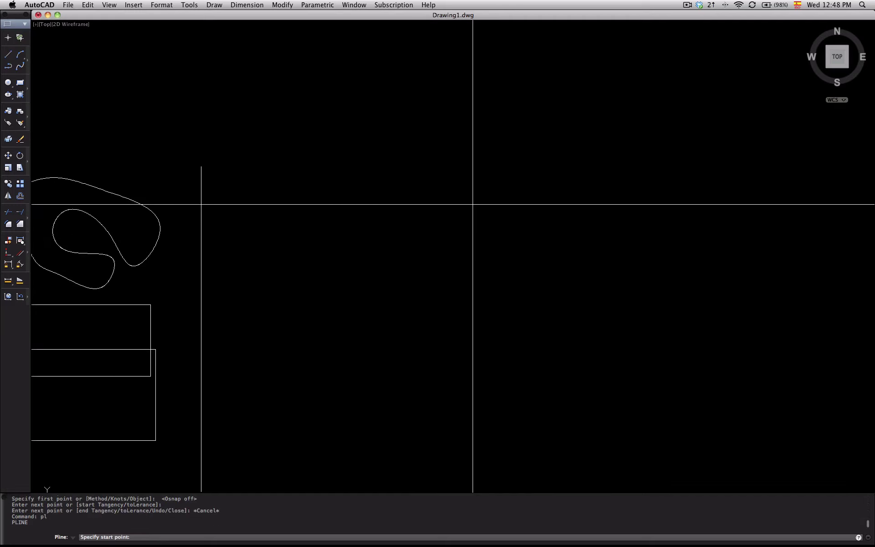
{"action": "key", "text": "F3"}
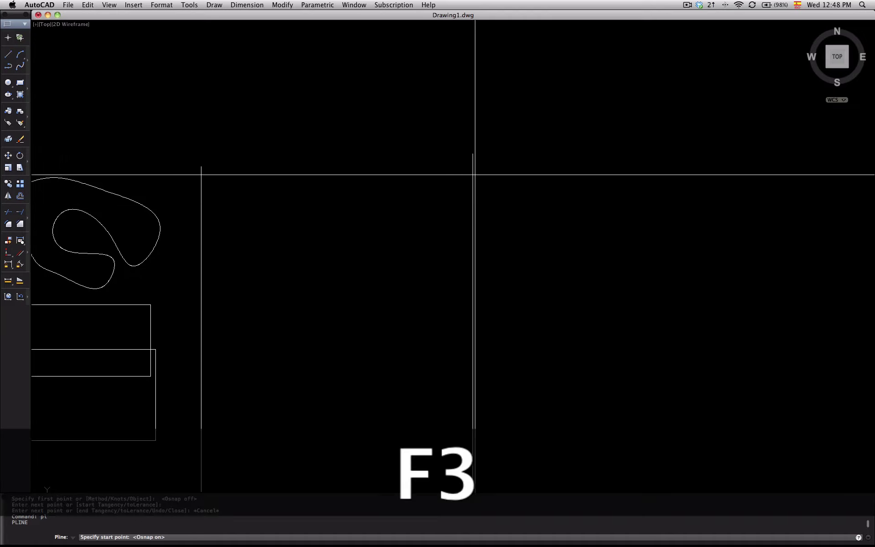
{"action": "left_click", "coordinate": [473, 154]}
{"action": "left_click", "coordinate": [361, 154]}
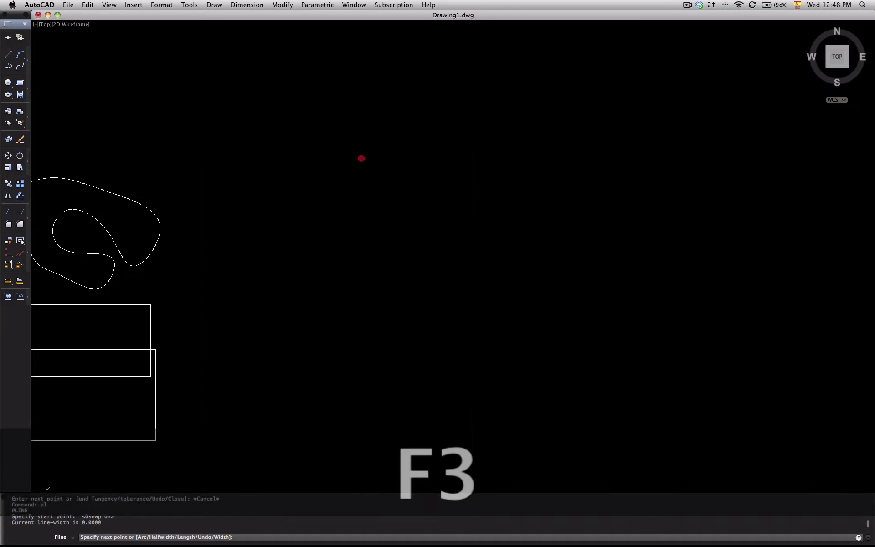
{"action": "key", "text": "F8"}
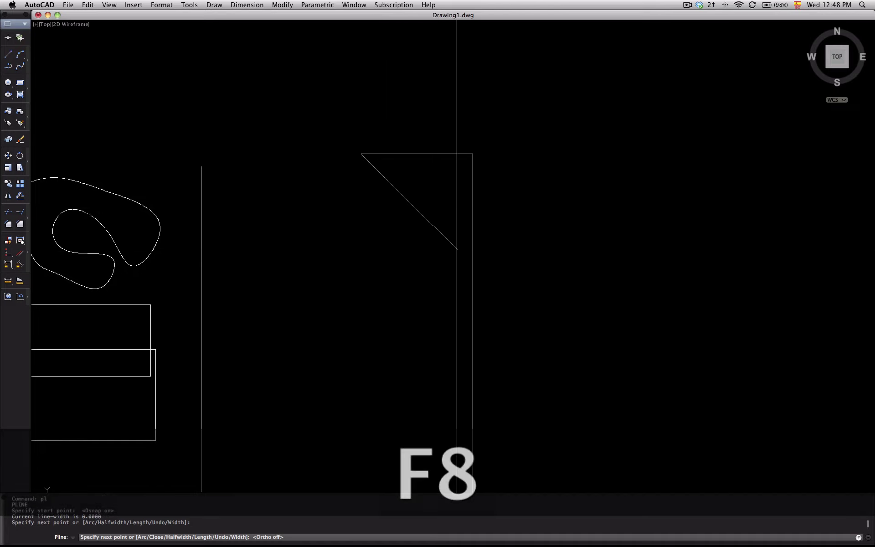
{"action": "left_click", "coordinate": [465, 246]}
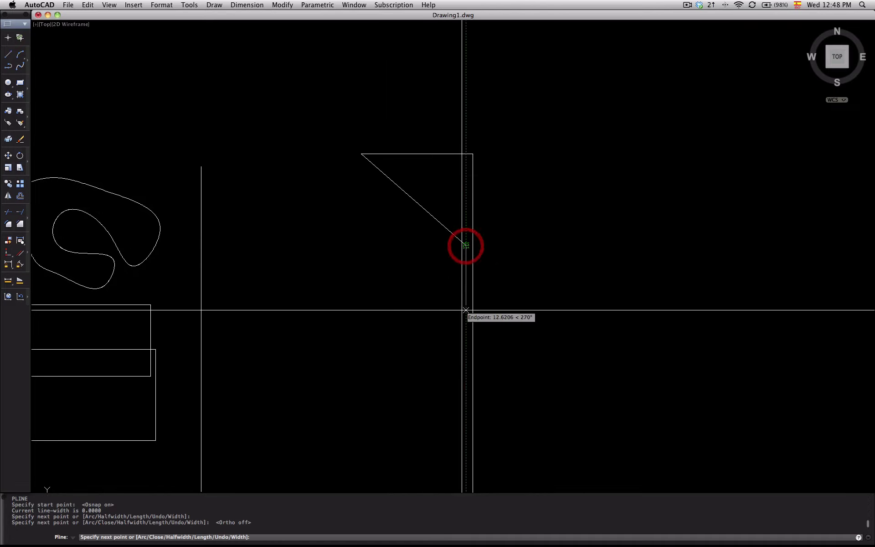
Step: Complete the half-glass polyline: straight down for the stem, diagonally out to the foot with ortho off, and horizontally back to the axis line
{"action": "scroll", "coordinate": [458, 338], "scroll_direction": "up", "scroll_amount": 2}
{"action": "key", "text": "F8"}
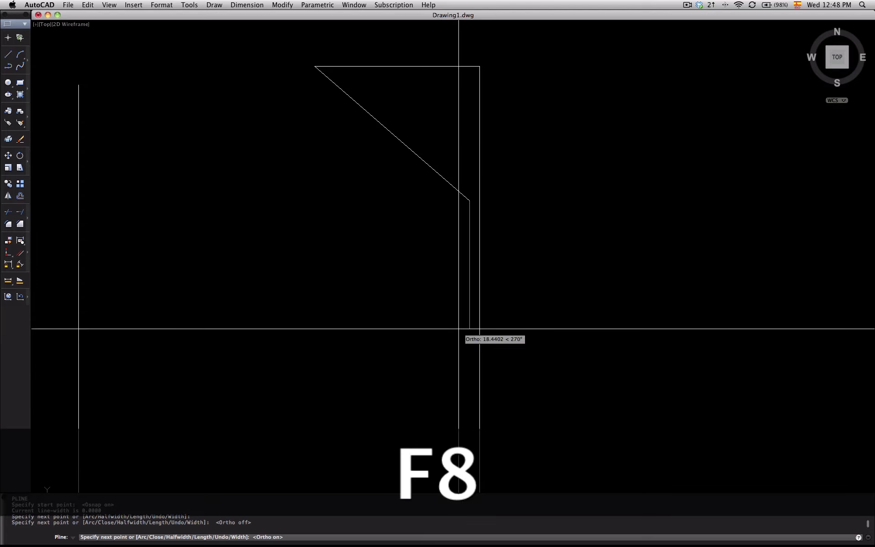
{"action": "scroll", "coordinate": [457, 338], "scroll_direction": "down", "scroll_amount": 2}
{"action": "left_click", "coordinate": [458, 336]}
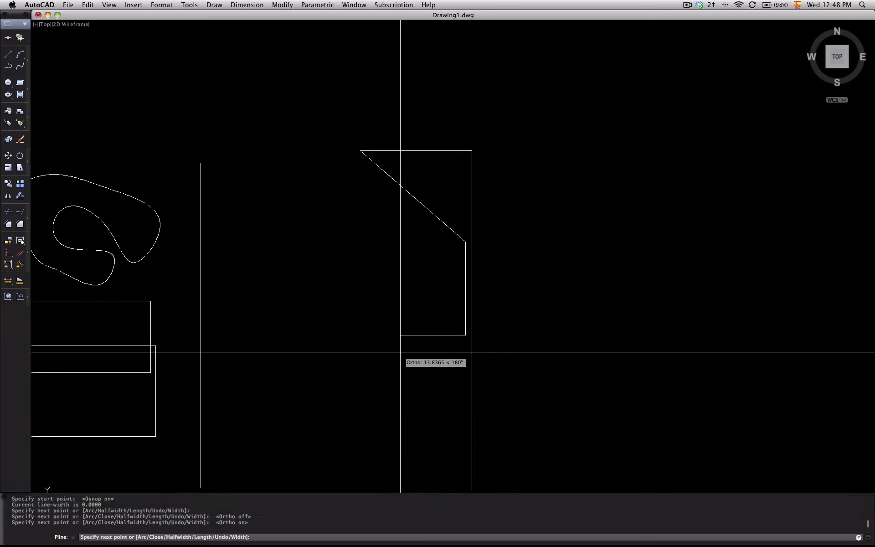
{"action": "key", "text": "F8"}
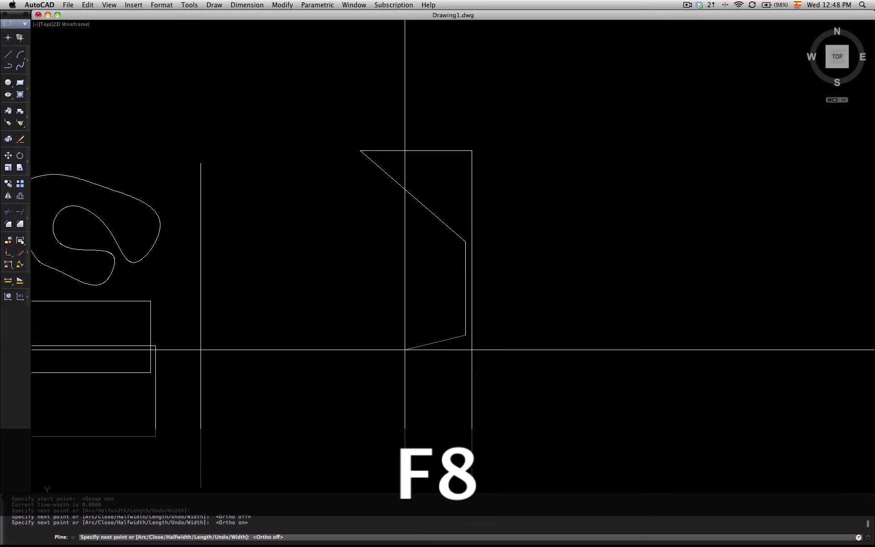
{"action": "left_click", "coordinate": [401, 344]}
{"action": "key", "text": "F8"}
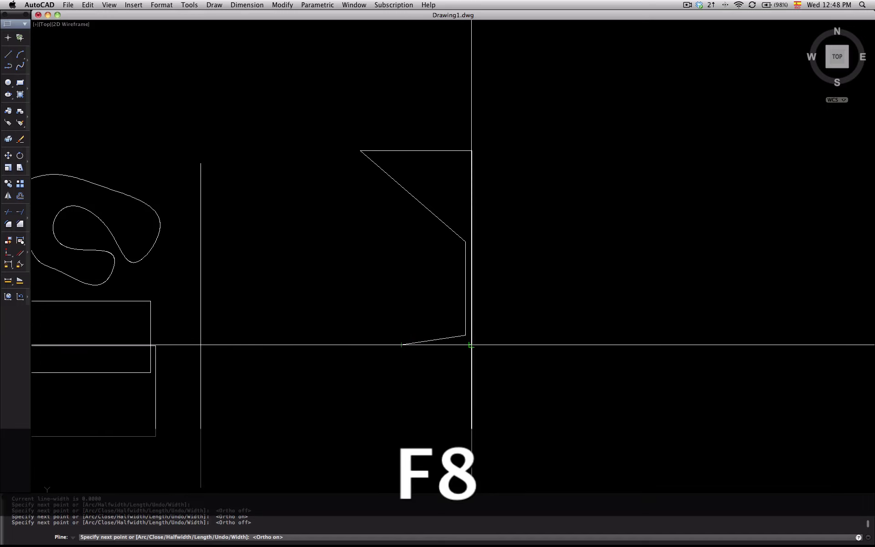
{"action": "left_click", "coordinate": [471, 346]}
{"action": "key", "text": "Escape"}
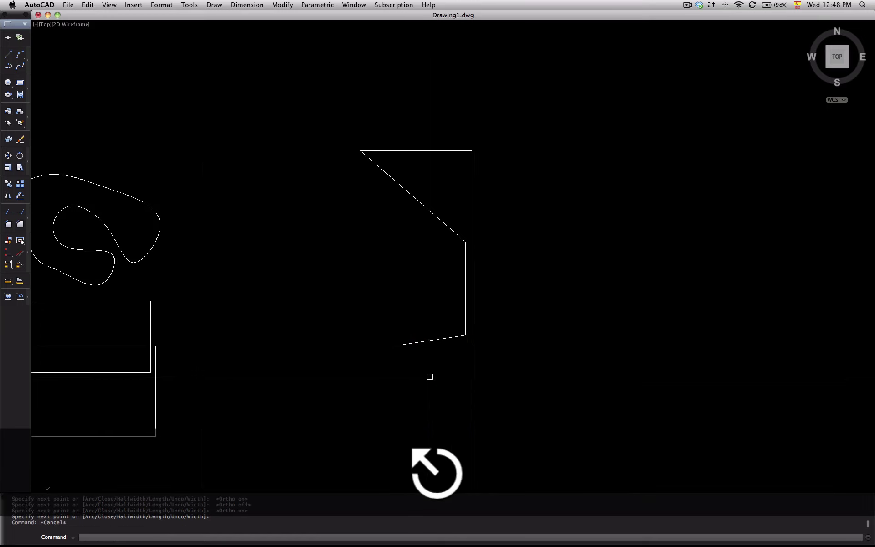
{"action": "key", "text": "Escape"}
Step: Mirror the half-glass profile across the vertical axis line, keeping the source object, and delete the axis line
{"action": "type", "text": "mi"}
{"action": "key", "text": "Return"}
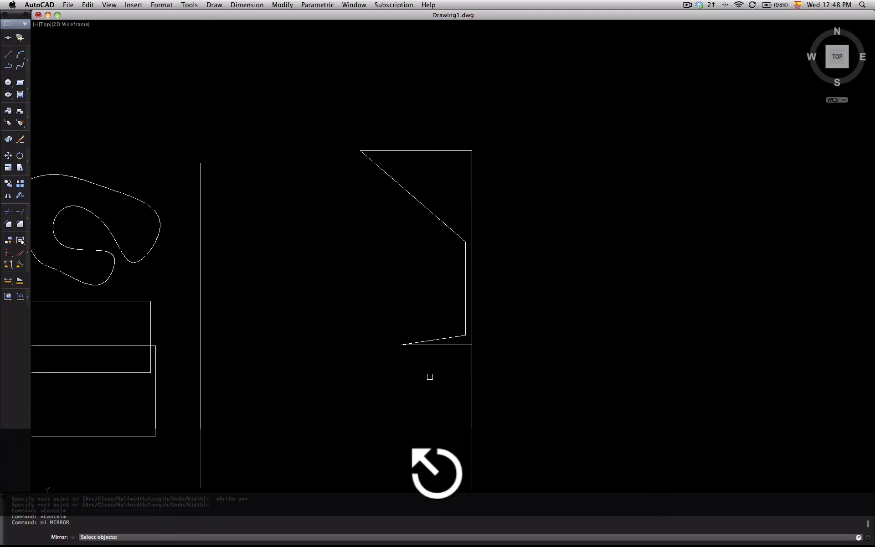
{"action": "left_click", "coordinate": [435, 345]}
{"action": "right_click", "coordinate": [432, 360]}
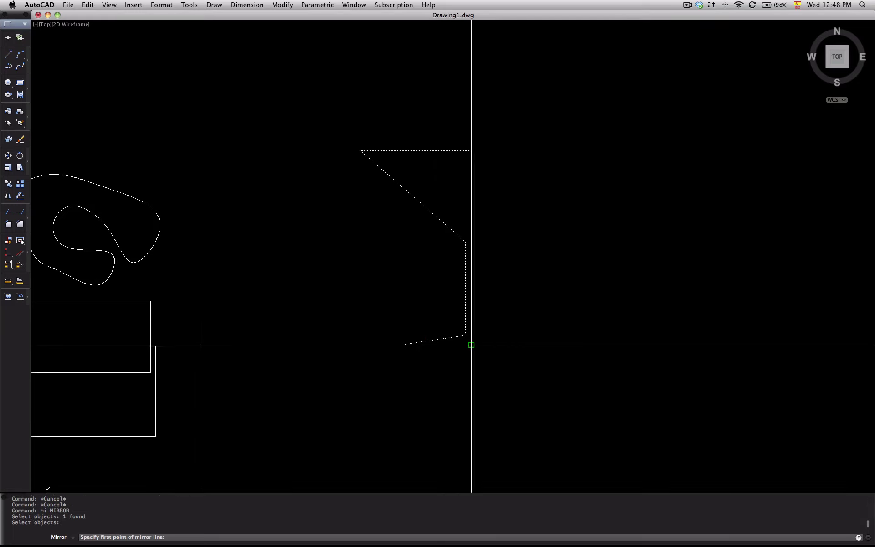
{"action": "left_click", "coordinate": [472, 345]}
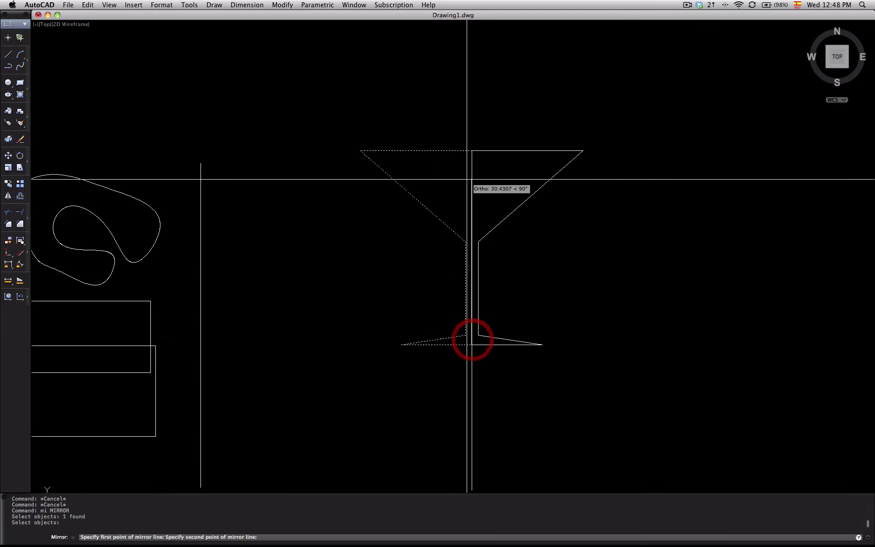
{"action": "left_click", "coordinate": [471, 151]}
{"action": "right_click", "coordinate": [462, 203]}
{"action": "left_click", "coordinate": [472, 200]}
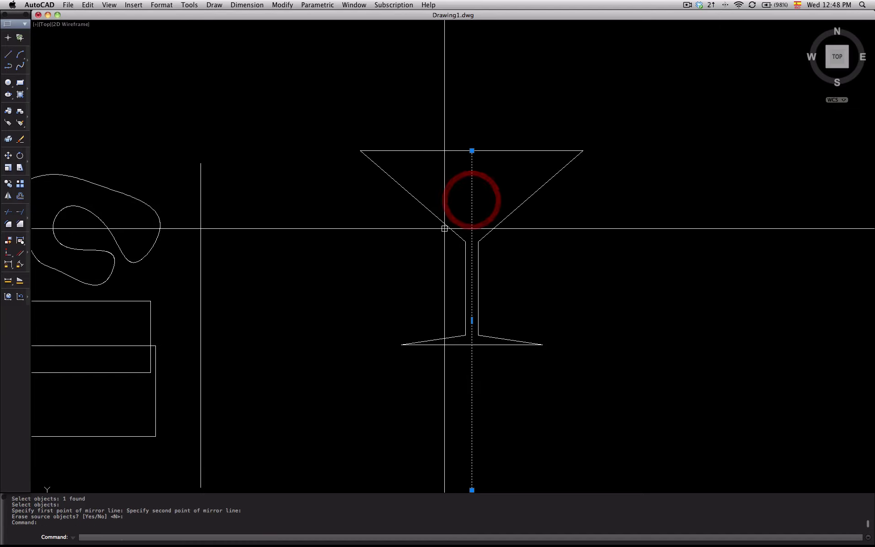
{"action": "key", "text": "Delete"}
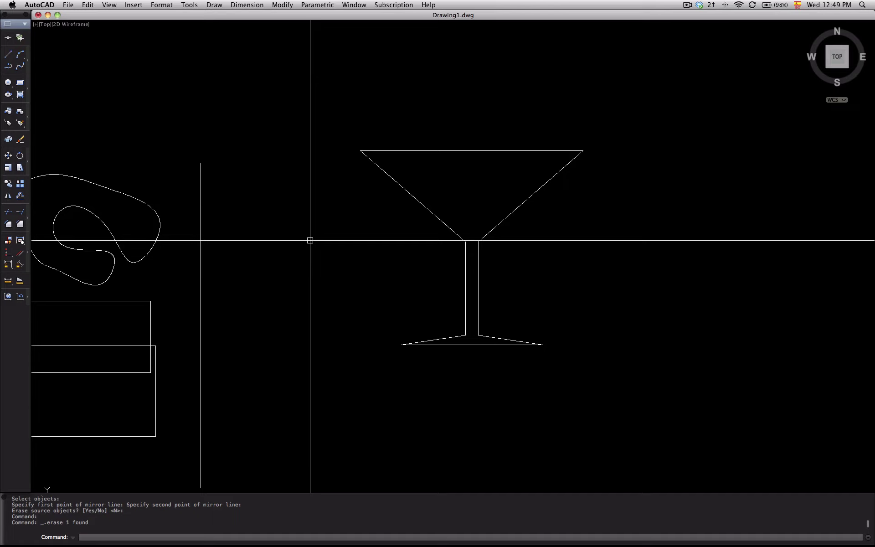
Step: Draw a diagonal polyline with ortho off from the left stem line's upper end to just below the rim, near the bowl's left corner
{"action": "scroll", "coordinate": [310, 240], "scroll_direction": "up", "scroll_amount": 2}
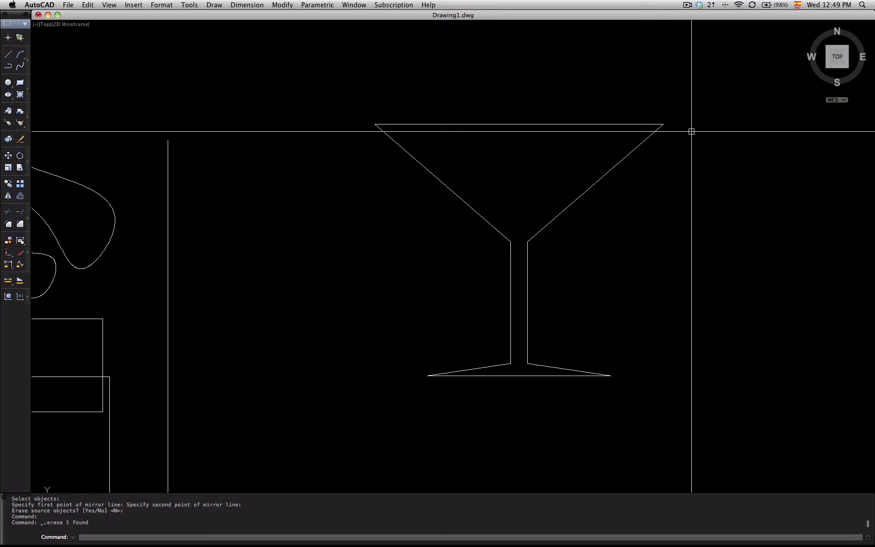
{"action": "scroll", "coordinate": [524, 220], "scroll_direction": "down", "scroll_amount": 1}
{"action": "scroll", "coordinate": [501, 242], "scroll_direction": "up", "scroll_amount": 2}
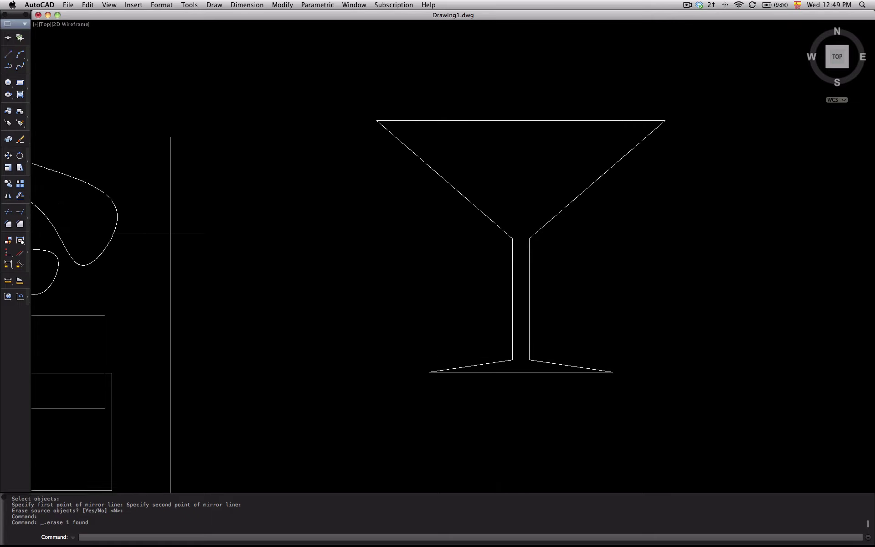
{"action": "type", "text": "pl"}
{"action": "right_click", "coordinate": [514, 230]}
{"action": "left_click", "coordinate": [513, 237]}
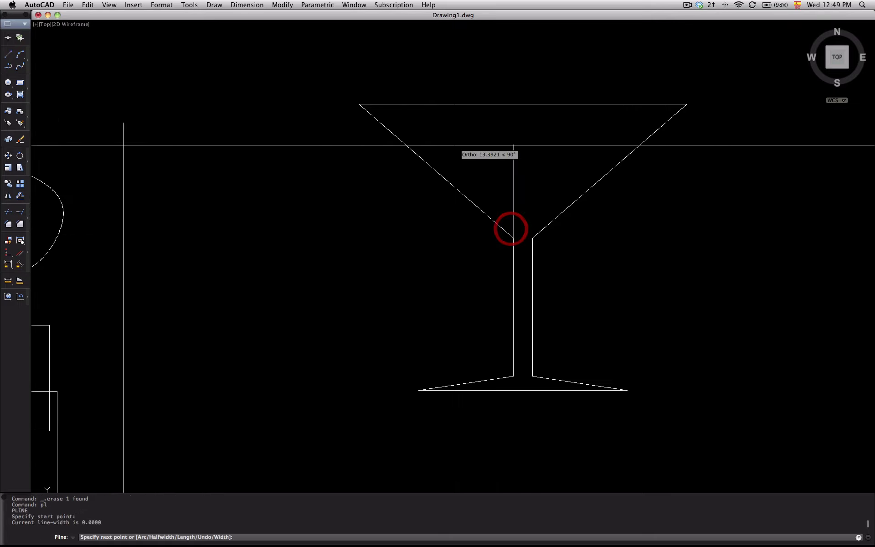
{"action": "key", "text": "F8"}
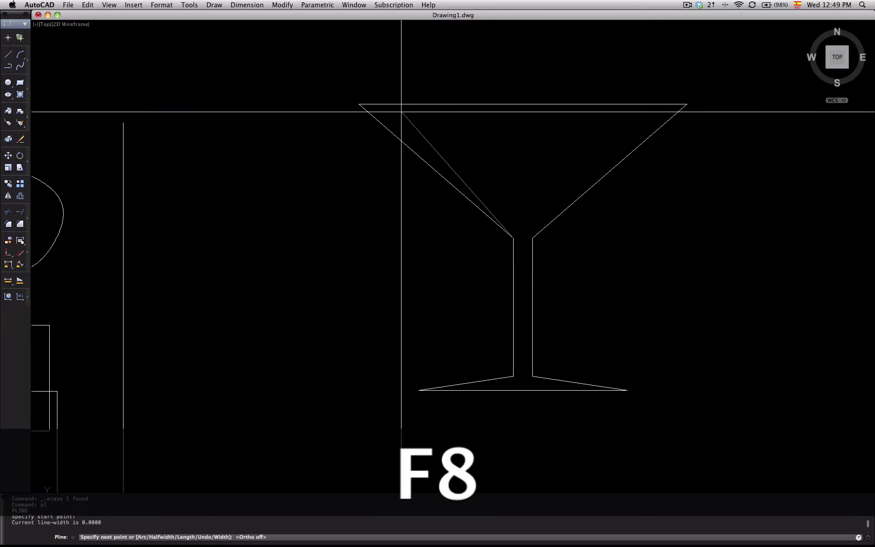
{"action": "left_click", "coordinate": [401, 112]}
{"action": "key", "text": "Escape"}
Step: Draw two more polylines fanning from the same stem corner to just below the rim, spaced toward the middle of the bowl
{"action": "right_click", "coordinate": [517, 230]}
{"action": "left_click", "coordinate": [513, 238]}
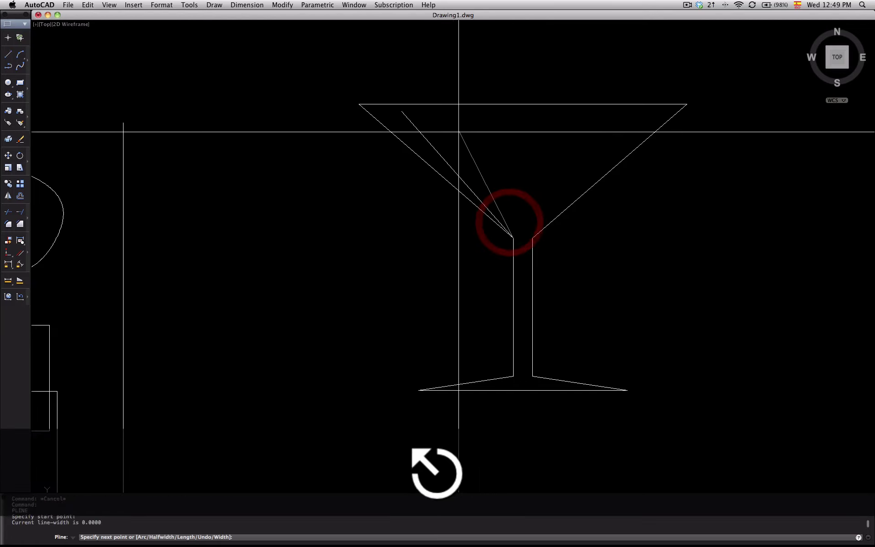
{"action": "left_click", "coordinate": [451, 114]}
{"action": "right_click", "coordinate": [486, 207]}
{"action": "right_click", "coordinate": [514, 236]}
{"action": "left_click", "coordinate": [513, 238]}
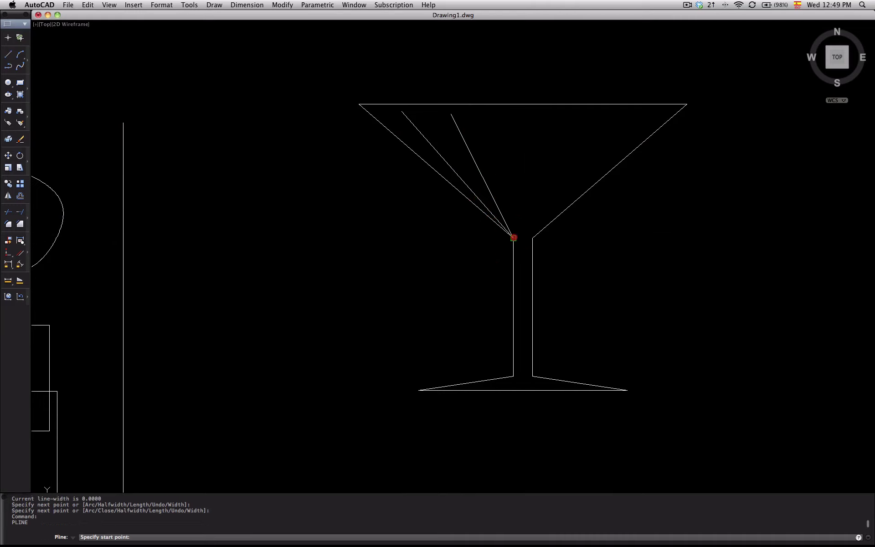
{"action": "left_click", "coordinate": [493, 113]}
{"action": "key", "text": "Escape"}
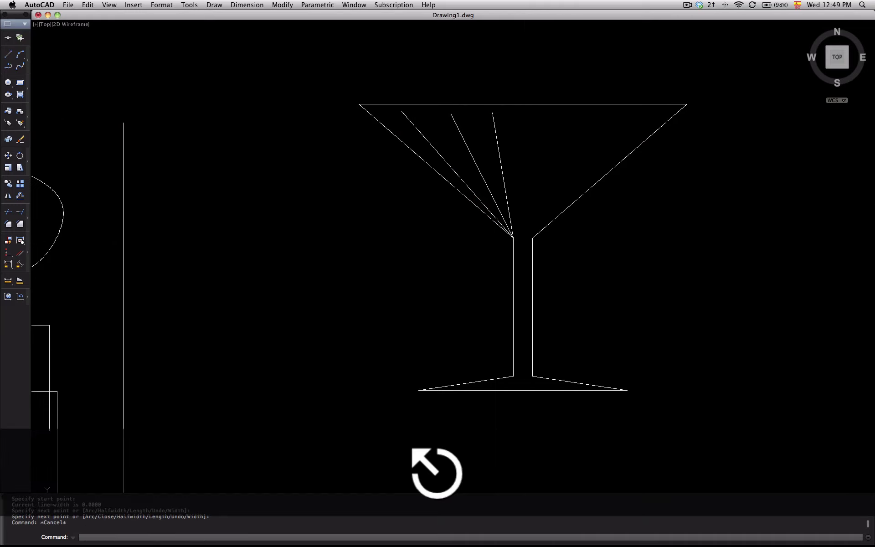
Step: Mirror the three fan lines across a vertical axis through the rim's midpoint with ortho on, keeping the source lines
{"action": "type", "text": "mi"}
{"action": "key", "text": "Return"}
{"action": "left_click_drag", "start_coordinate": [514, 173], "coordinate": [433, 151]}
{"action": "right_click", "coordinate": [494, 151]}
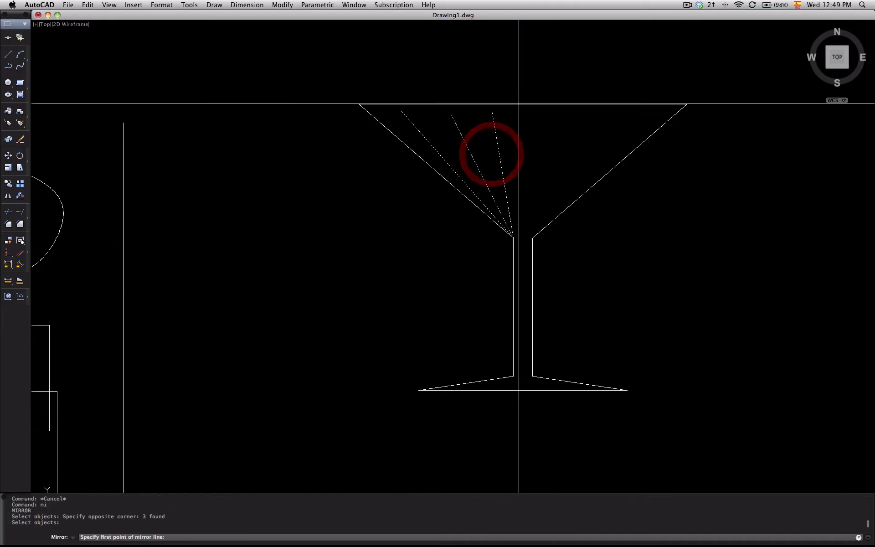
{"action": "left_click", "coordinate": [522, 104]}
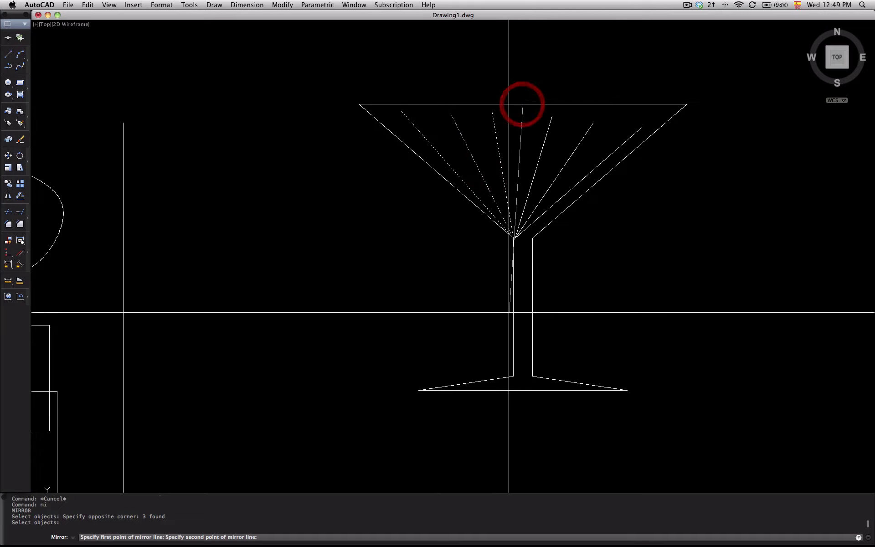
{"action": "key", "text": "F8"}
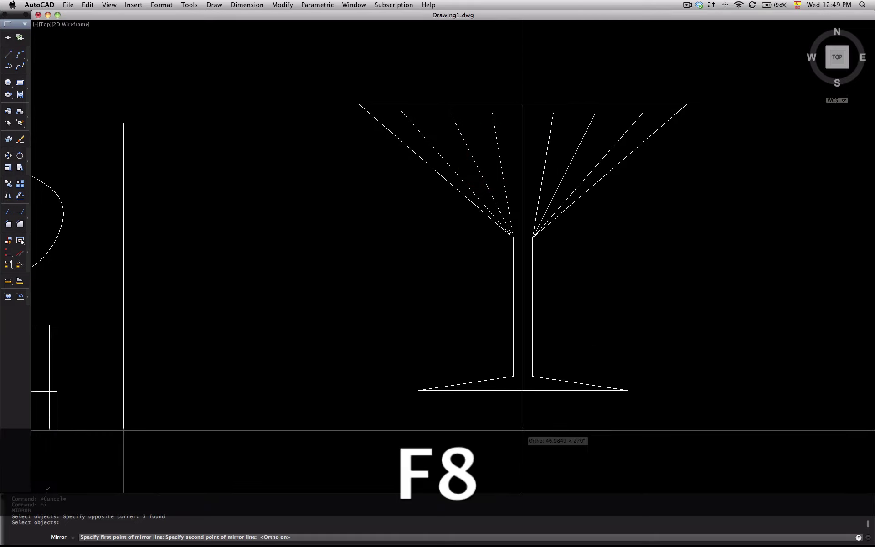
{"action": "left_click", "coordinate": [527, 431]}
{"action": "key", "text": "Escape"}
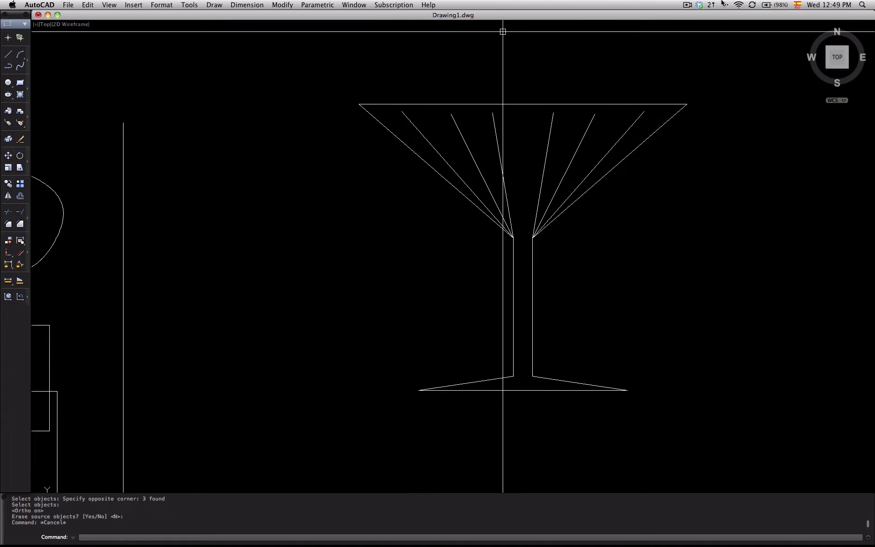
Step: Mirror the whole glass across a slanted axis from below its base up to the right, with ortho off, keeping the original
{"action": "scroll", "coordinate": [556, 283], "scroll_direction": "down", "scroll_amount": 1}
{"action": "scroll", "coordinate": [553, 287], "scroll_direction": "down", "scroll_amount": 4}
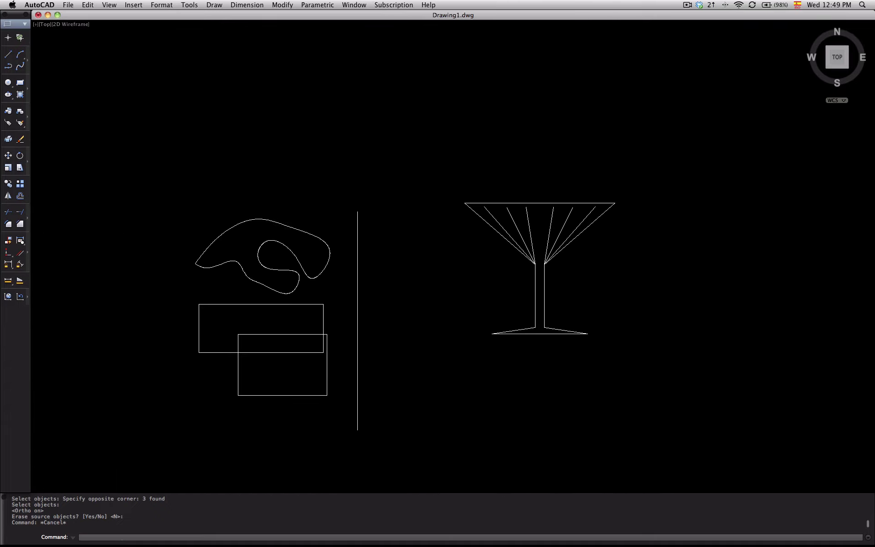
{"action": "scroll", "coordinate": [560, 372], "scroll_direction": "up", "scroll_amount": 1}
{"action": "type", "text": "i"}
{"action": "key", "text": "Return"}
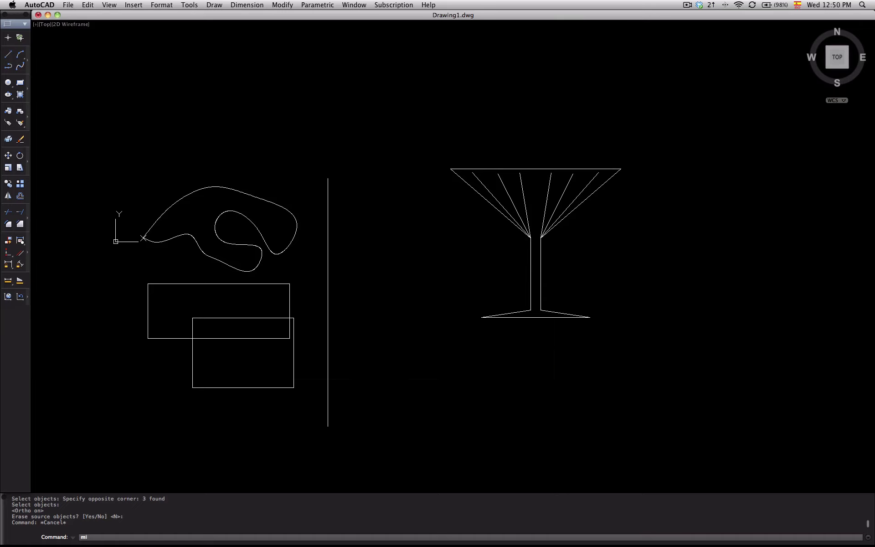
{"action": "left_click", "coordinate": [648, 394]}
{"action": "left_click", "coordinate": [438, 139]}
{"action": "right_click", "coordinate": [523, 366]}
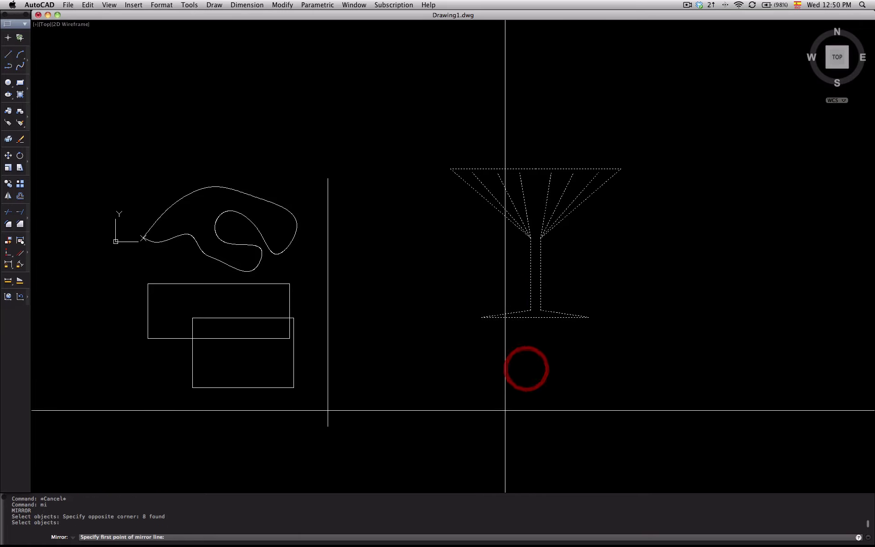
{"action": "left_click", "coordinate": [502, 416]}
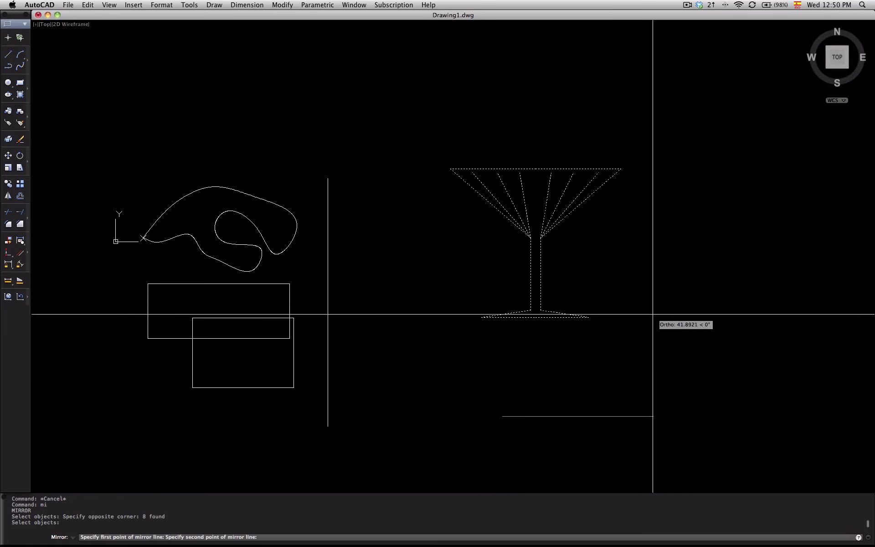
{"action": "key", "text": "F9"}
{"action": "key", "text": "F8"}
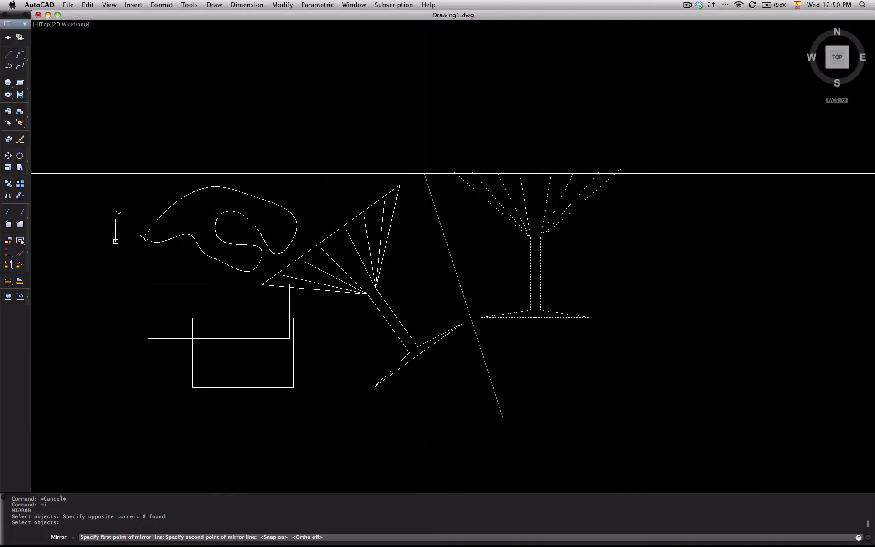
{"action": "left_click", "coordinate": [706, 192]}
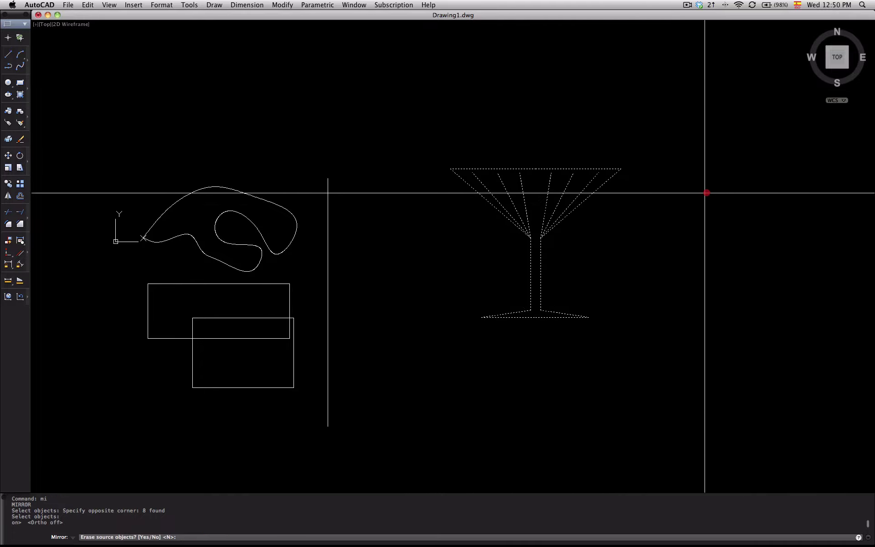
{"action": "right_click", "coordinate": [673, 223]}
{"action": "scroll", "coordinate": [666, 219], "scroll_direction": "down", "scroll_amount": 1}
{"action": "scroll", "coordinate": [673, 223], "scroll_direction": "down", "scroll_amount": 1}
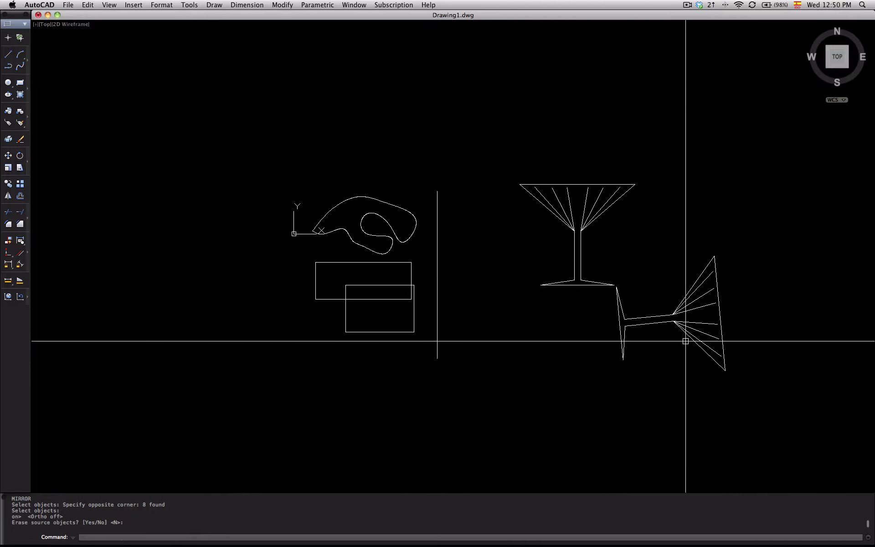
Step: Mirror the sideways glass across a vertical axis through the middle of the upright glass's base with ortho on, keeping the source objects
{"action": "key", "text": "Return"}
{"action": "left_click", "coordinate": [762, 400]}
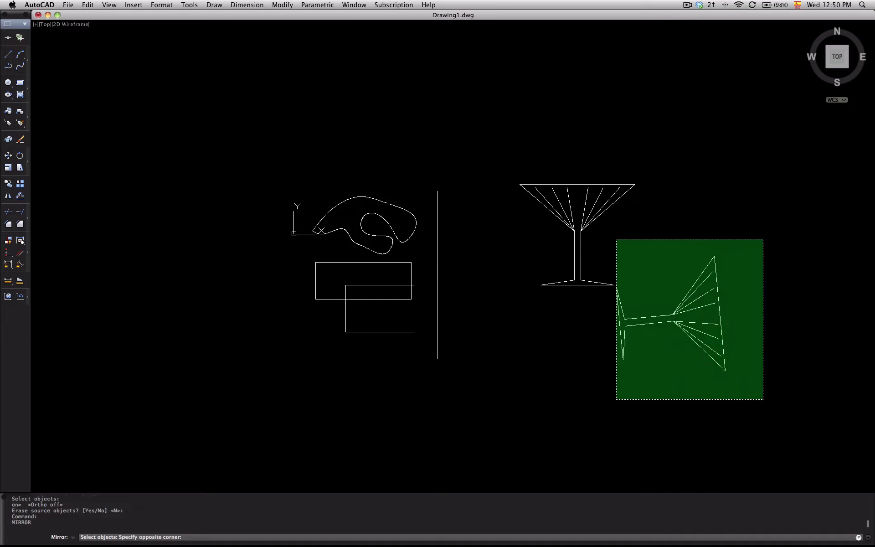
{"action": "left_click", "coordinate": [611, 241]}
{"action": "right_click", "coordinate": [601, 306]}
{"action": "left_click", "coordinate": [577, 284]}
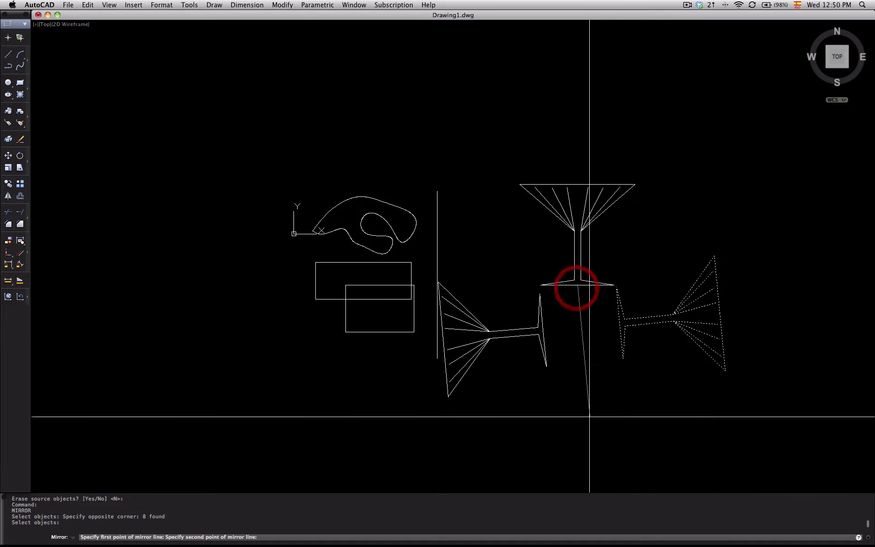
{"action": "key", "text": "F8"}
{"action": "left_click", "coordinate": [580, 416]}
{"action": "right_click", "coordinate": [590, 401]}
{"action": "key", "text": "Escape"}
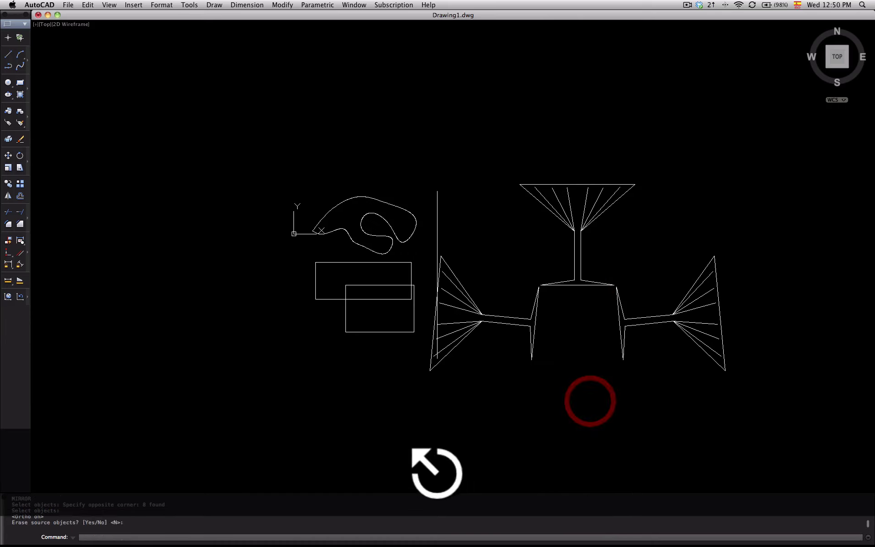
Step: Mirror the upright glass downward across a horizontal axis between the two sideways glasses, keeping the source objects
{"action": "right_click", "coordinate": [512, 196]}
{"action": "left_click", "coordinate": [483, 141]}
{"action": "left_click", "coordinate": [636, 299]}
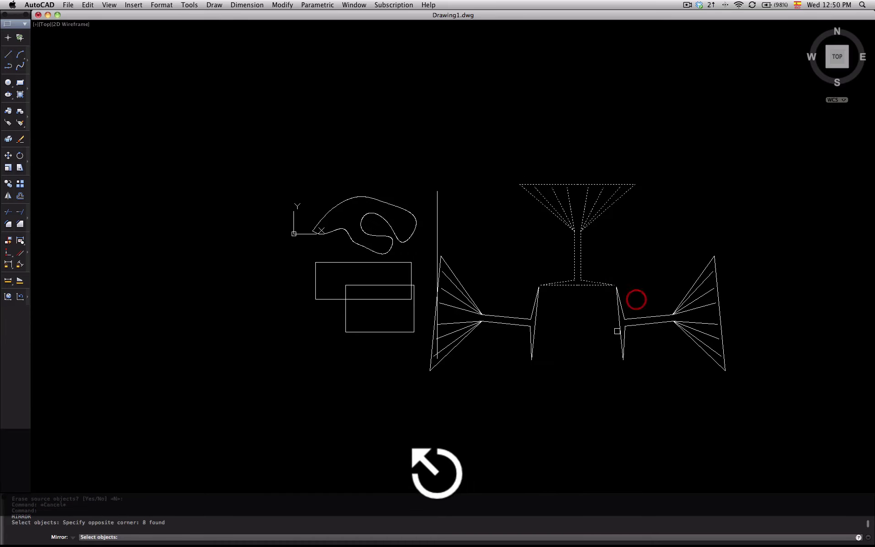
{"action": "right_click", "coordinate": [548, 335]}
{"action": "left_click", "coordinate": [563, 325]}
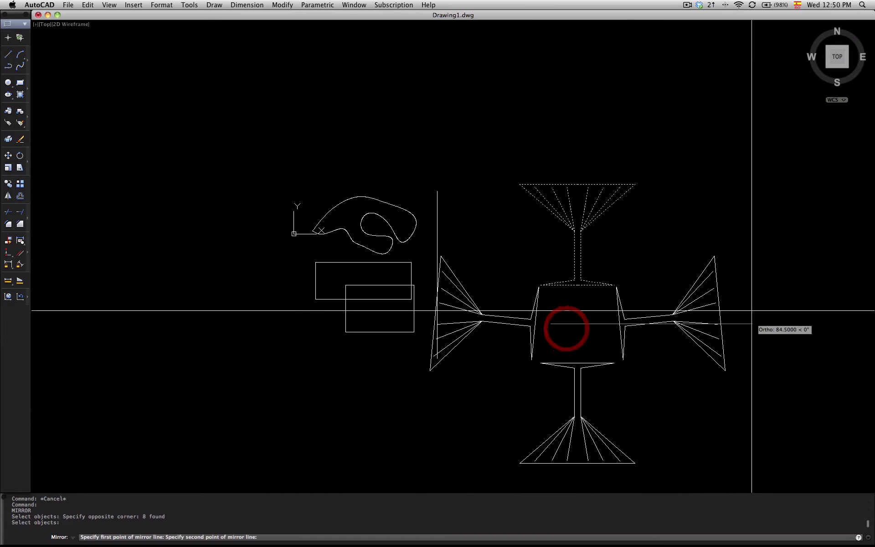
{"action": "left_click", "coordinate": [688, 352]}
{"action": "key", "text": "Escape"}
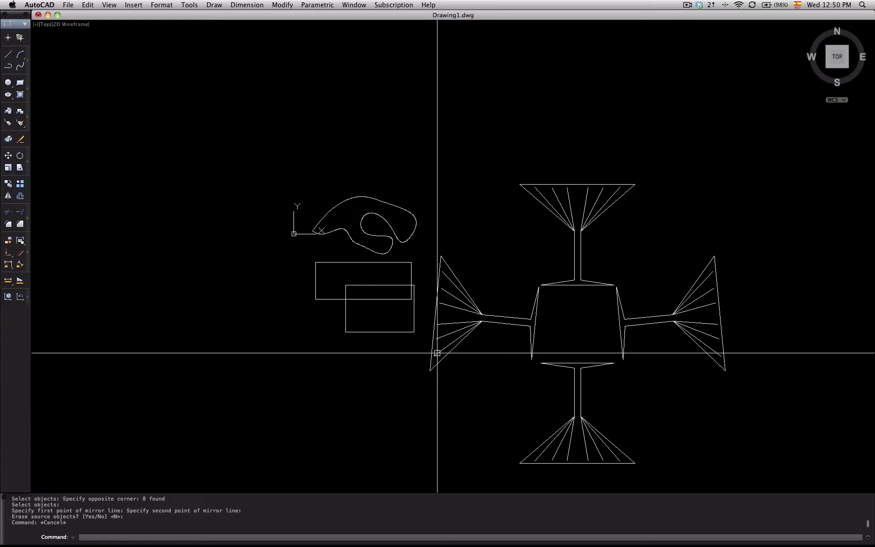
{"action": "scroll", "coordinate": [680, 430], "scroll_direction": "up", "scroll_amount": 3}
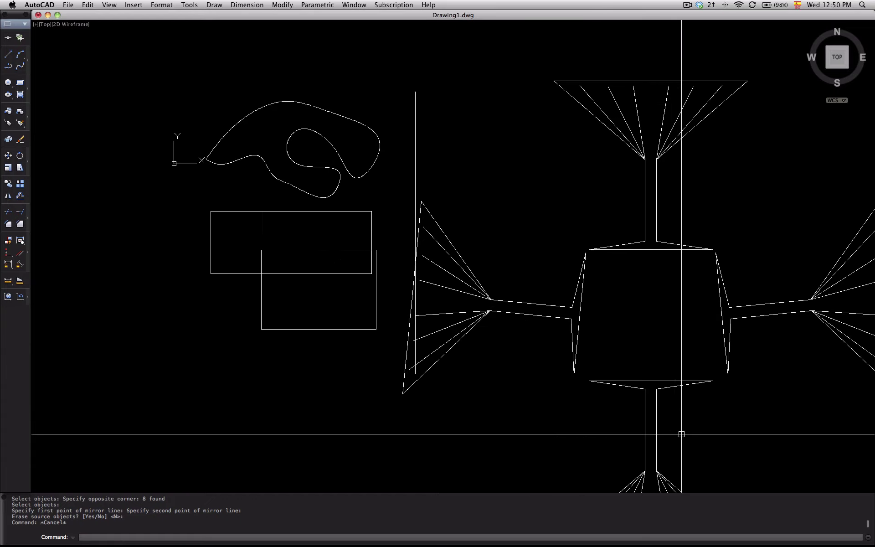
{"action": "scroll", "coordinate": [674, 426], "scroll_direction": "down", "scroll_amount": 2}
{"action": "scroll", "coordinate": [693, 408], "scroll_direction": "up", "scroll_amount": 2}
{"action": "left_click", "coordinate": [693, 409]}
{"action": "middle_click_drag", "start_coordinate": [631, 348], "coordinate": [504, 221]}
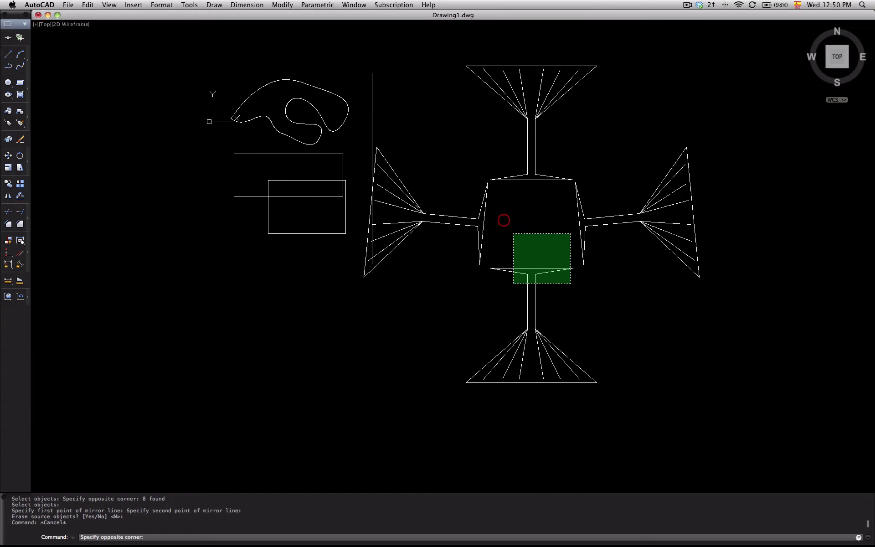
{"action": "key", "text": "Escape"}
{"action": "left_click", "coordinate": [565, 179]}
{"action": "middle_click_drag", "start_coordinate": [507, 260], "coordinate": [491, 303]}
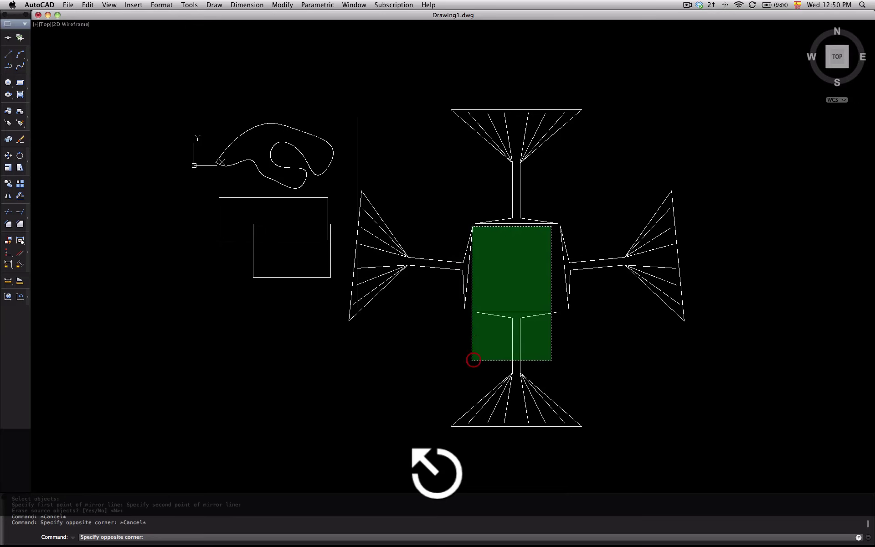
{"action": "key", "text": "Escape"}
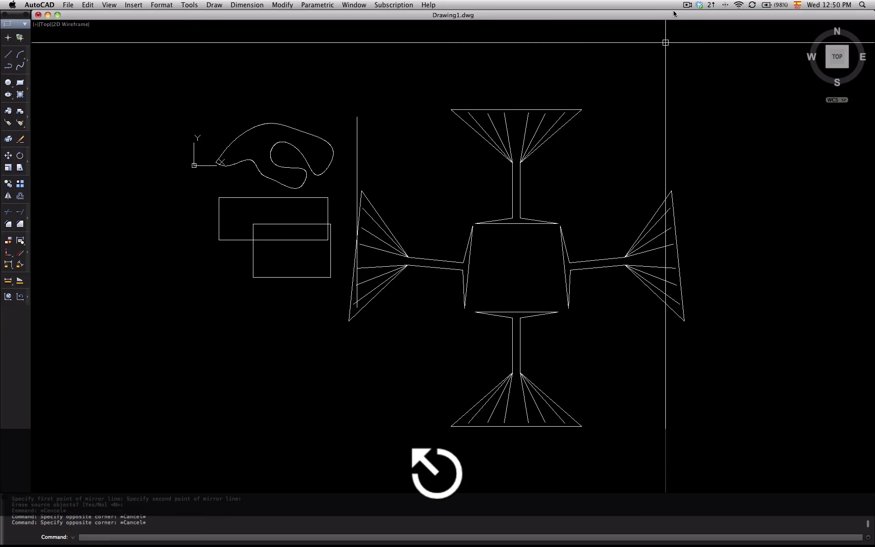
{"action": "left_click", "coordinate": [687, 5]}
{"action": "left_click", "coordinate": [699, 33]}
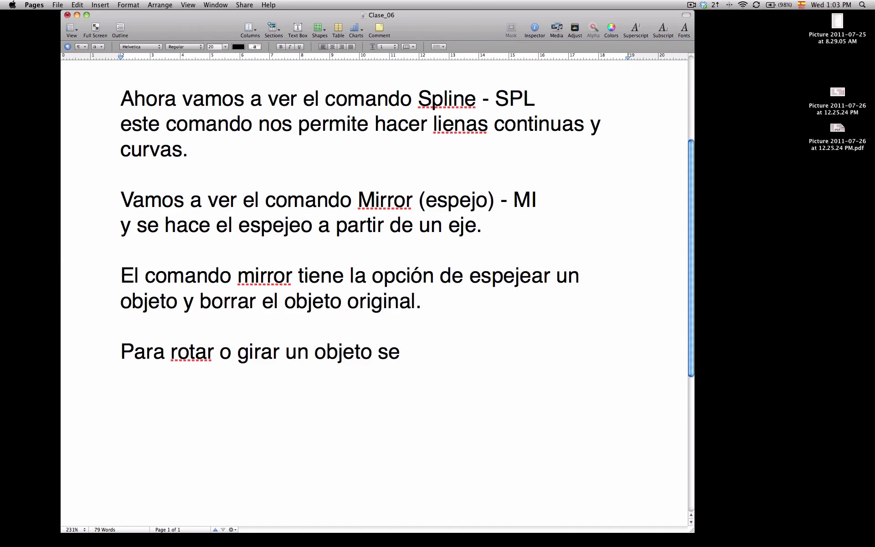
Step: In the Pages notes, complete the last sentence with "utiliza el comando Rotate - RO" and switch back to AutoCAD
{"action": "type", "text": "utiliza el comando"}
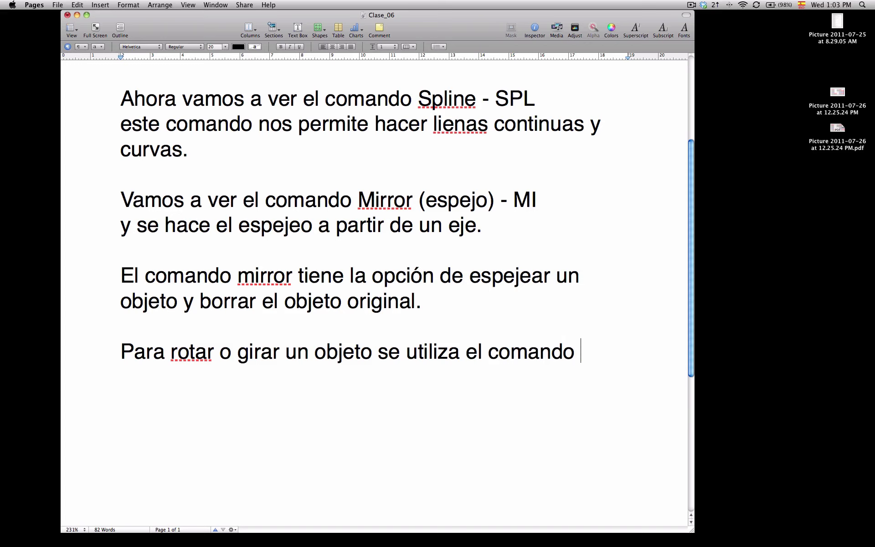
{"action": "type", "text": " Rotata"}
{"action": "key", "text": "BackSpace"}
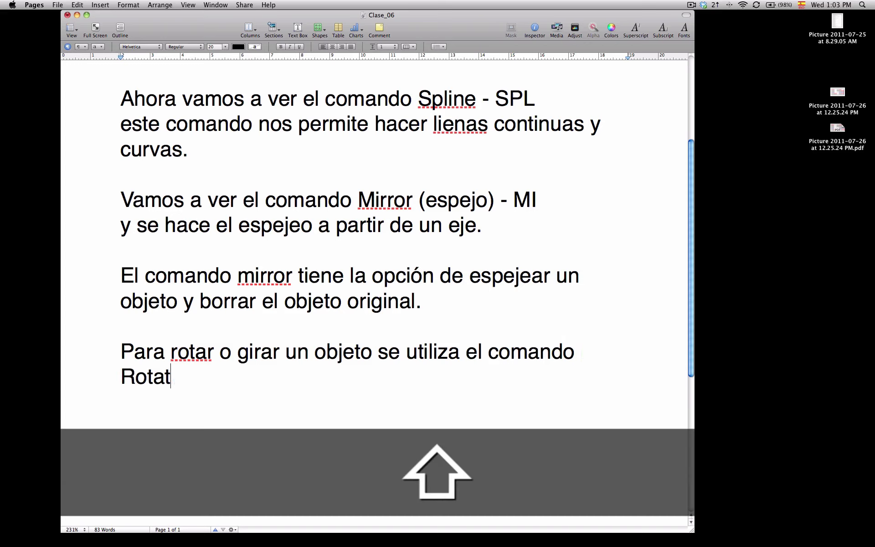
{"action": "type", "text": "e "}
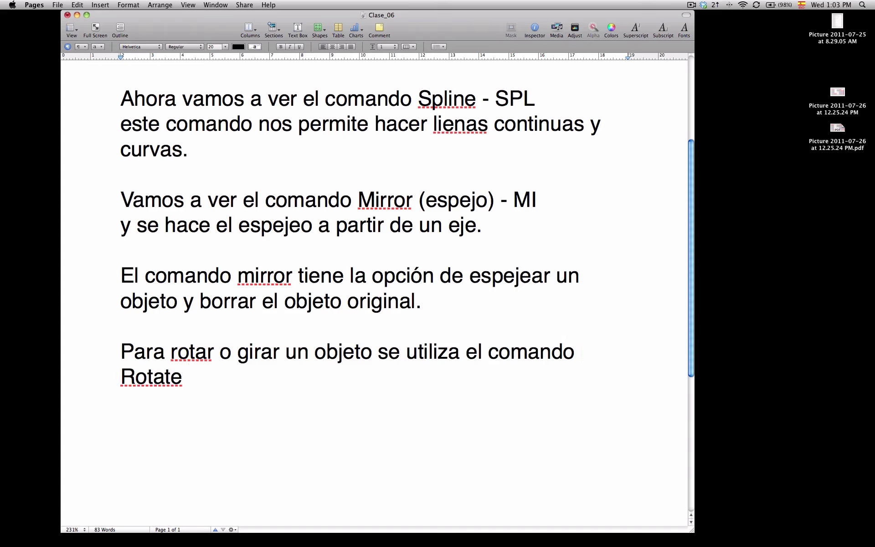
{"action": "type", "text": "- "}
{"action": "type", "text": "Ro"}
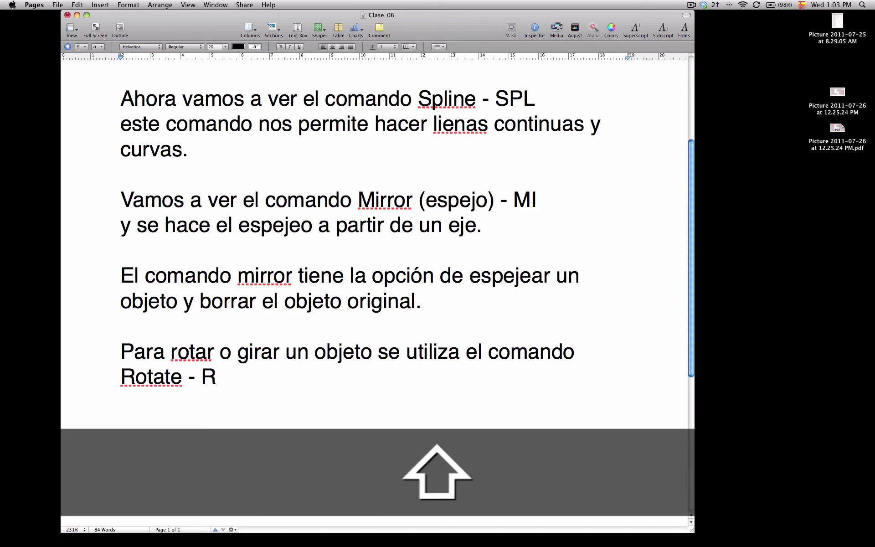
{"action": "key", "text": "BackSpace"}
{"action": "type", "text": "O"}
{"action": "key", "text": "super+Tab"}
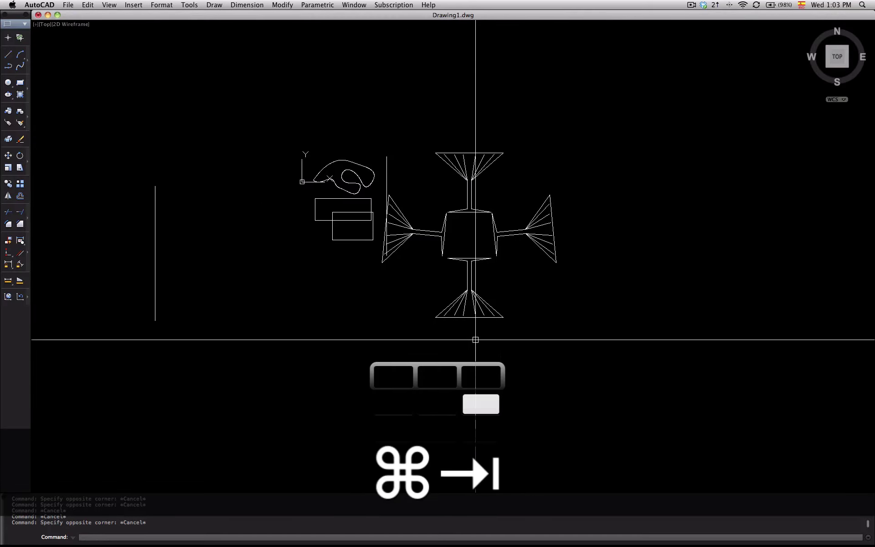
{"action": "type", "text": "ro"}
{"action": "key", "text": "Return"}
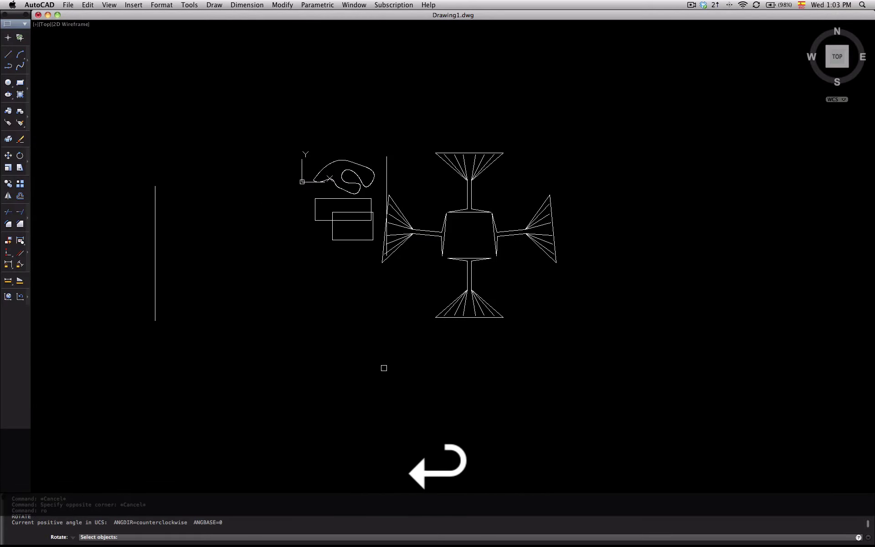
{"action": "key", "text": "Escape"}
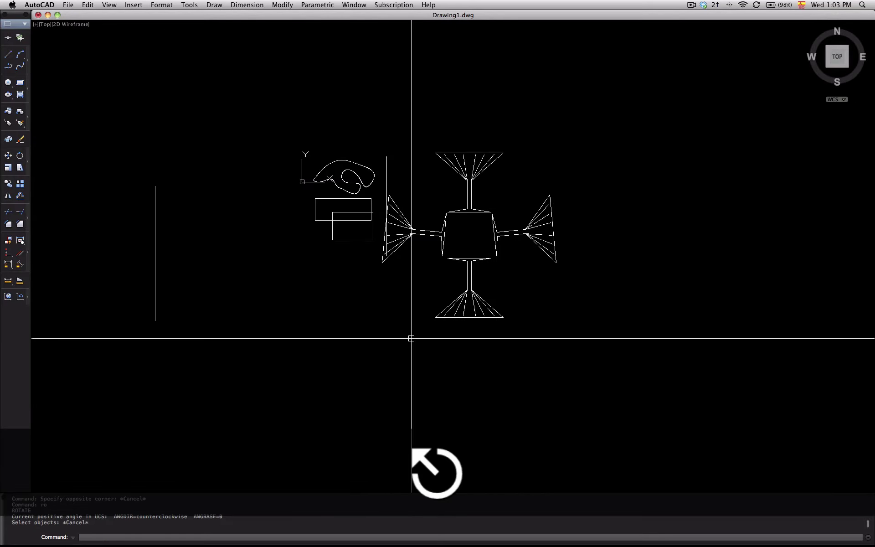
{"action": "type", "text": "RO"}
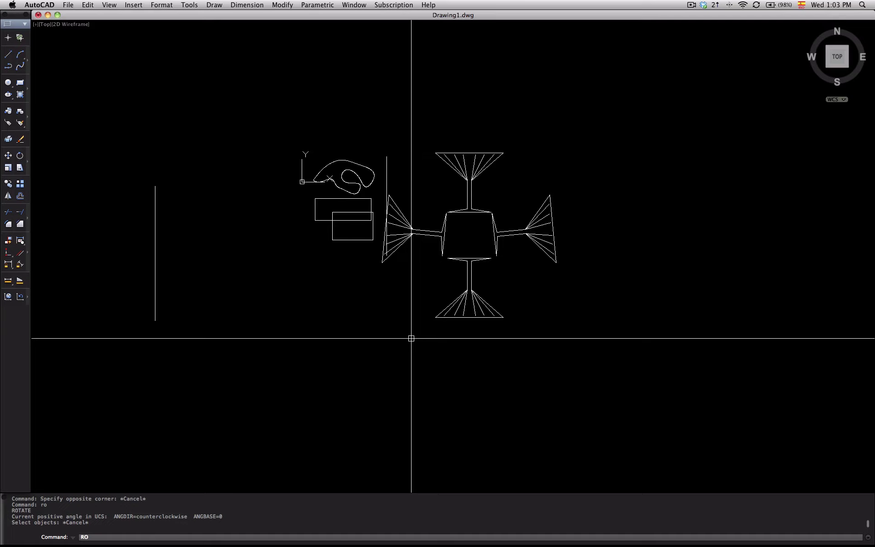
{"action": "key", "text": "Escape"}
Step: Draw a slightly upright rectangle in the empty area below the two overlapping rectangles
{"action": "type", "text": "re"}
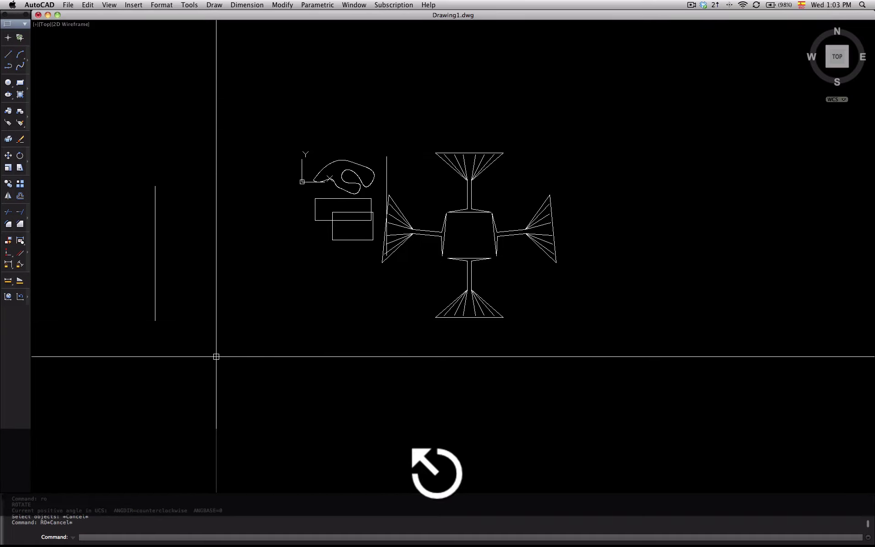
{"action": "type", "text": "c"}
{"action": "right_click", "coordinate": [328, 365]}
{"action": "left_click", "coordinate": [279, 348]}
{"action": "left_click", "coordinate": [345, 425]}
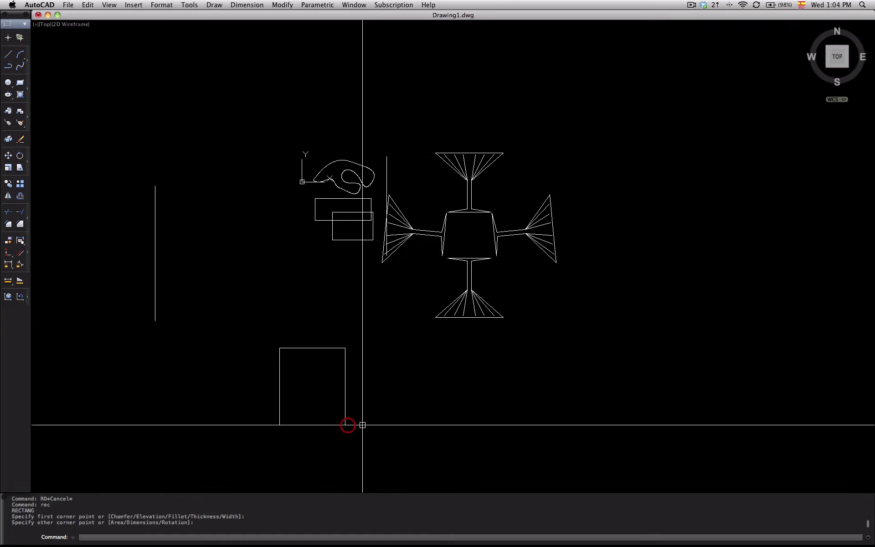
{"action": "right_click", "coordinate": [386, 423]}
{"action": "key", "text": "Escape"}
{"action": "left_click_drag", "start_coordinate": [375, 435], "coordinate": [375, 247]}
{"action": "key", "text": "Escape"}
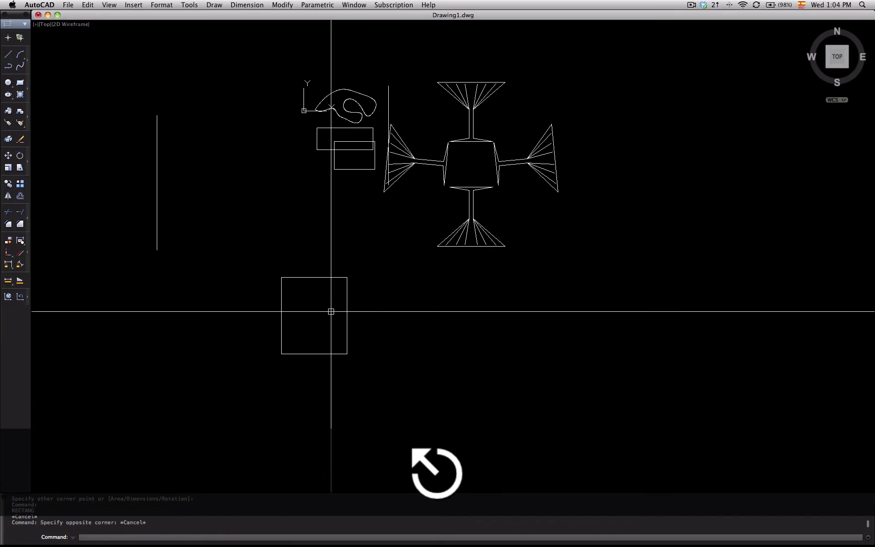
Step: Rotate the single rectangle below the overlapping rectangles and the glasses with the Rotate command
{"action": "scroll", "coordinate": [313, 325], "scroll_direction": "up", "scroll_amount": 4}
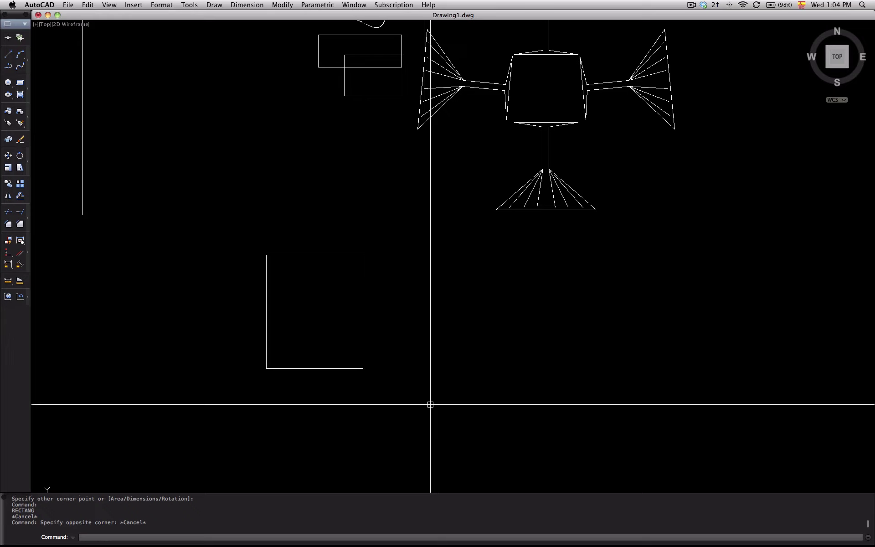
{"action": "key", "text": "Escape"}
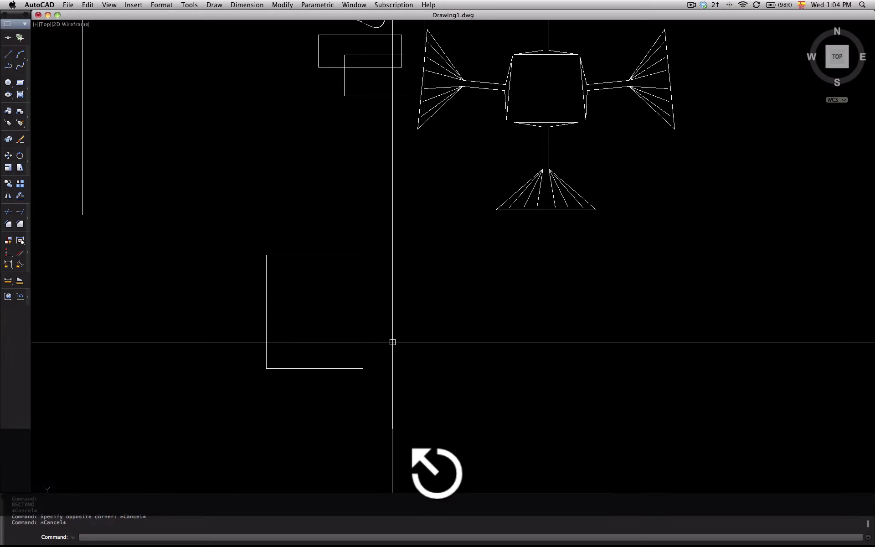
{"action": "key", "text": "Escape"}
{"action": "scroll", "coordinate": [295, 340], "scroll_direction": "down", "scroll_amount": 2}
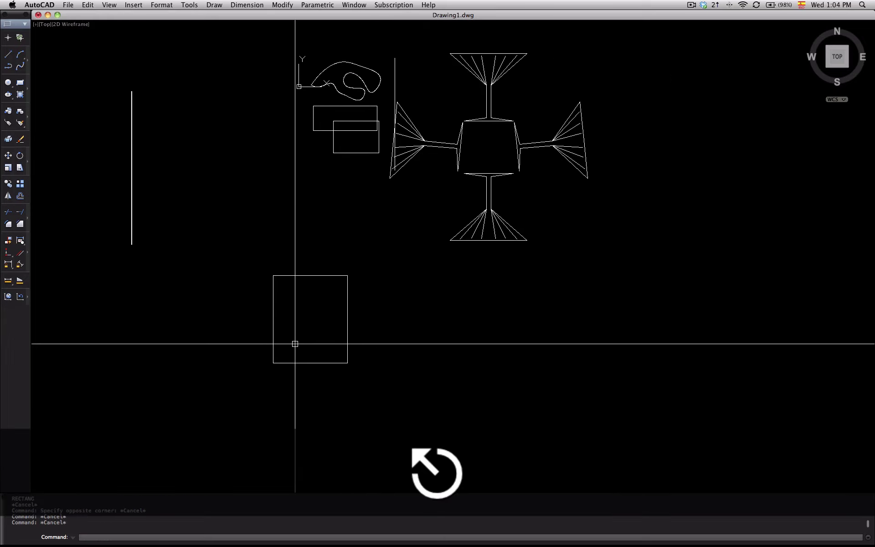
{"action": "type", "text": "r"}
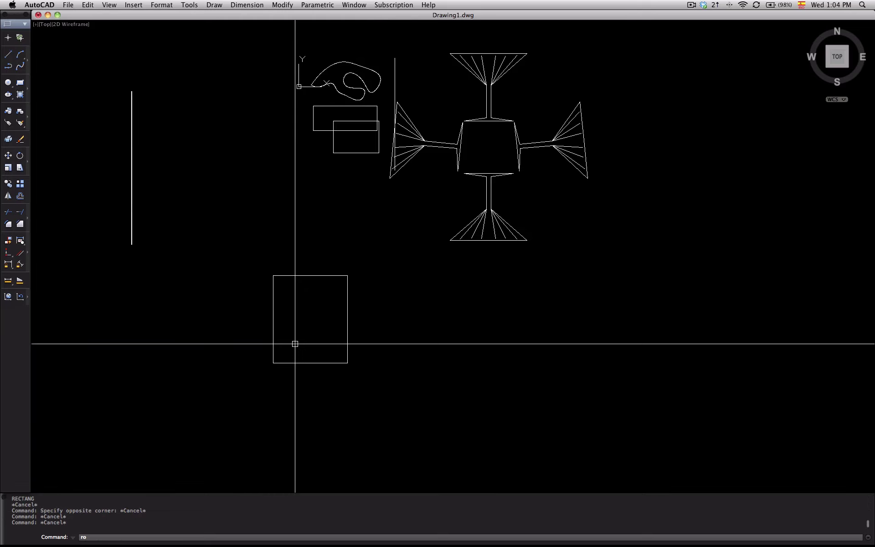
{"action": "type", "text": "o"}
{"action": "key", "text": "Return"}
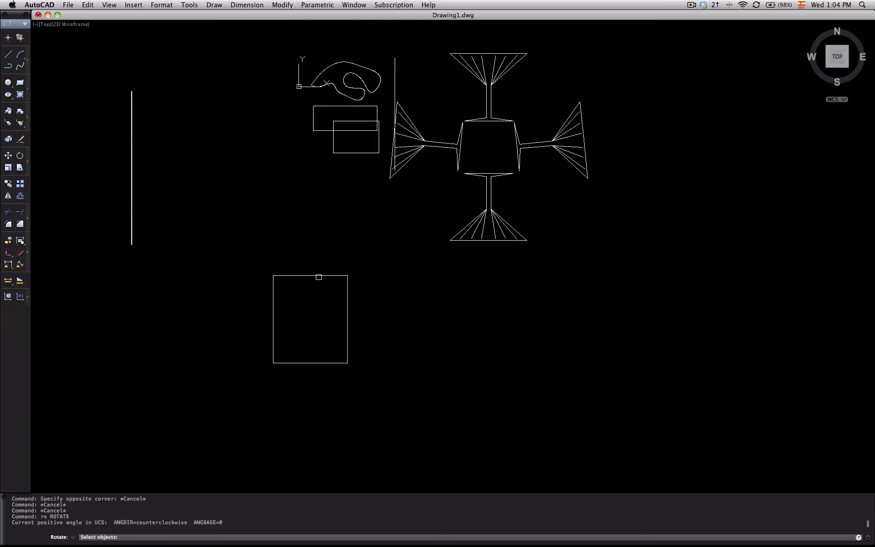
{"action": "left_click", "coordinate": [318, 276]}
{"action": "key", "text": "Return"}
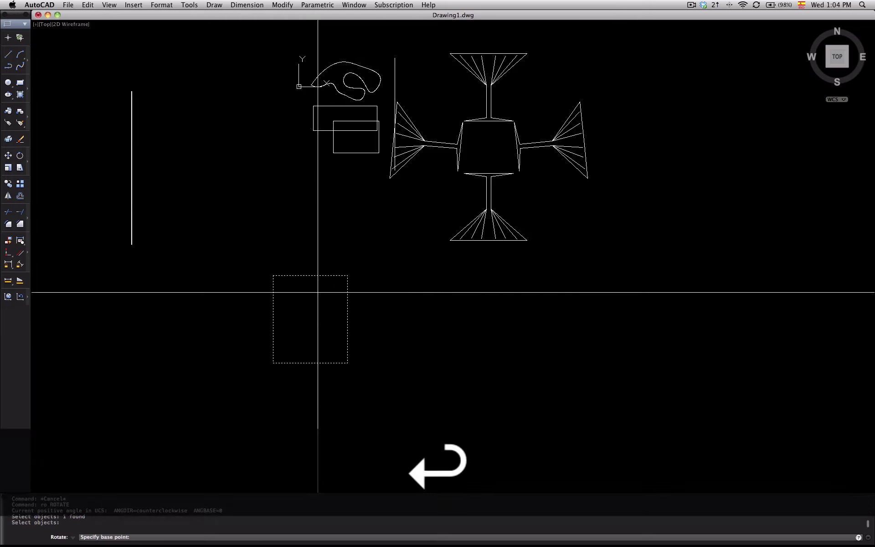
{"action": "scroll", "coordinate": [318, 292], "scroll_direction": "up", "scroll_amount": 3}
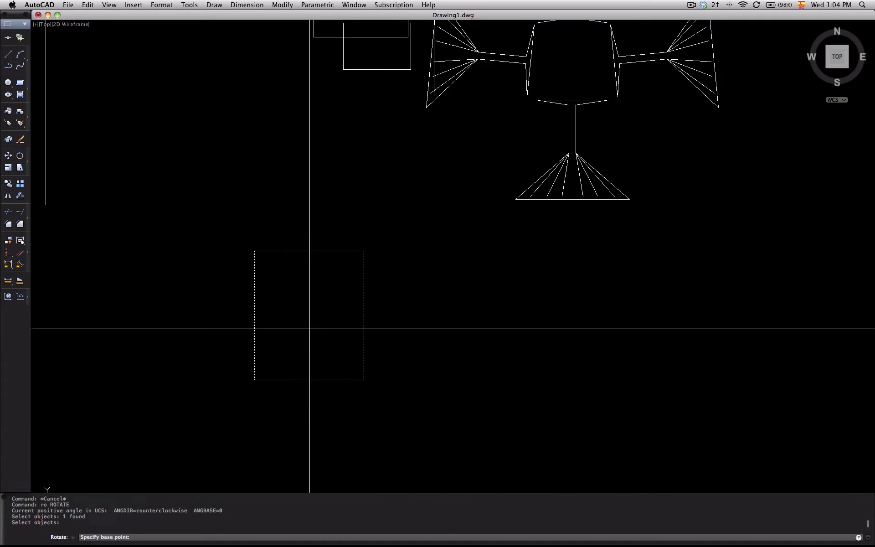